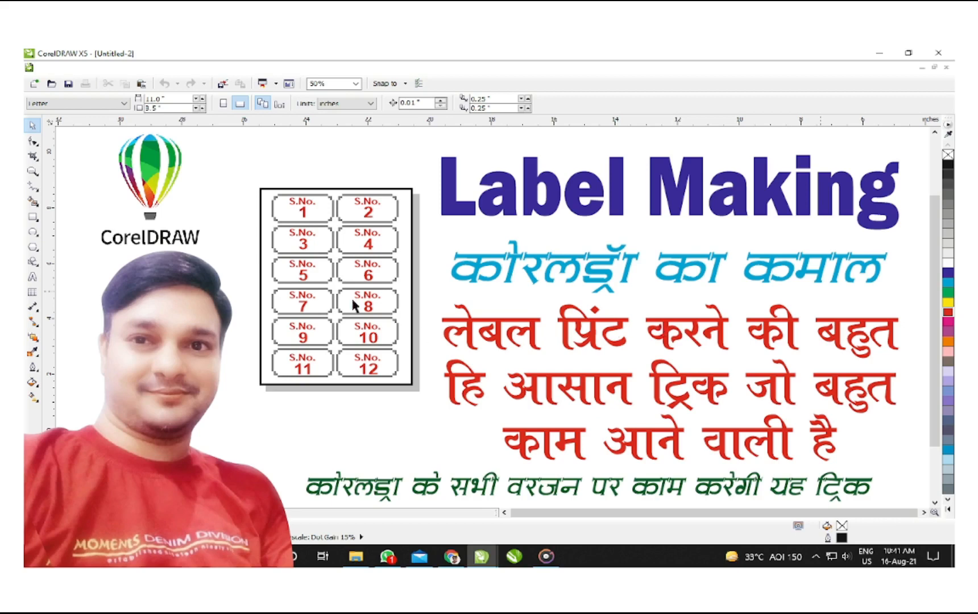
Step: Exit the full-screen preview to get back to the Thumbnail.cdr 'Label Making' design
left_click(517, 349)
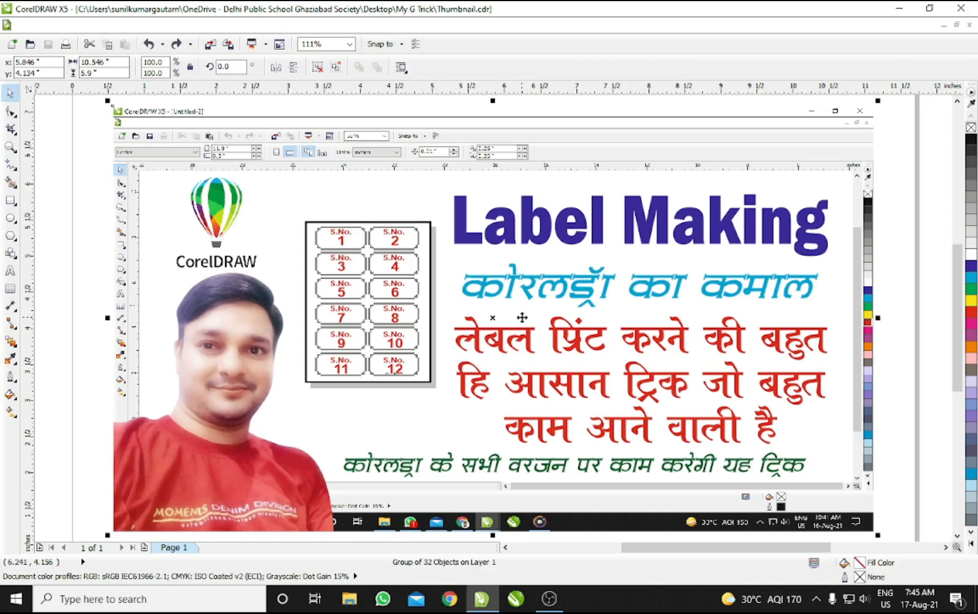
Step: Delete the thumbnail image and zoom so the page fills the view
key("Delete")
scroll(522, 320, "down", 4)
key("F2")
left_click_drag(395, 230, 634, 408)
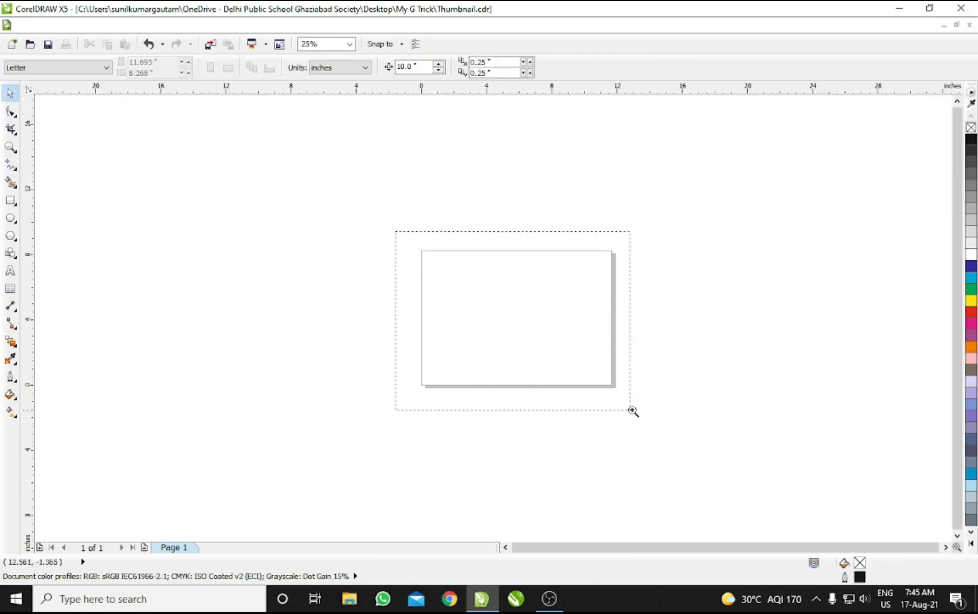
Step: Close Thumbnail without saving, start a new blank Letter document, and open its Page Size options
left_click(969, 25)
key("n")
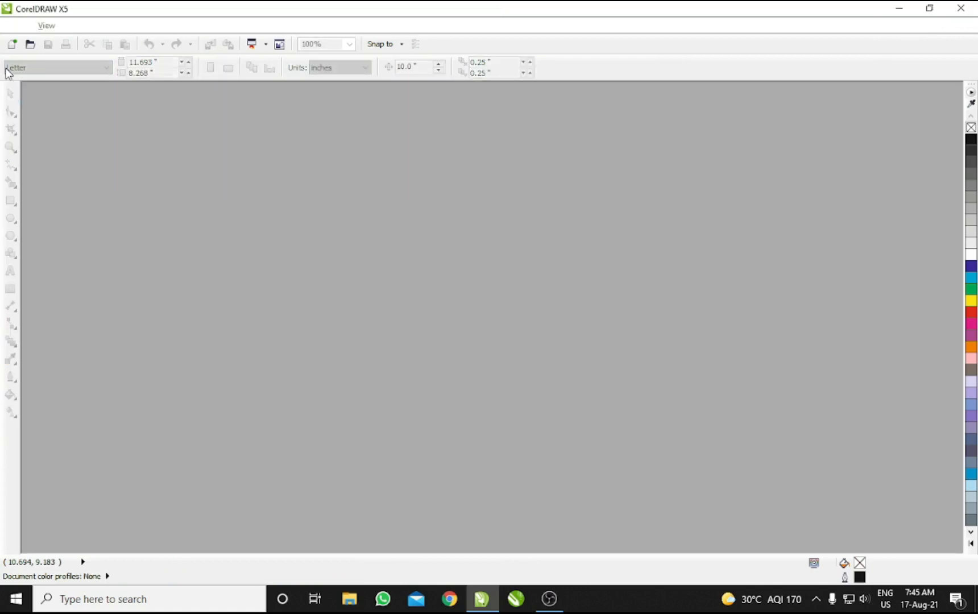
left_click(11, 44)
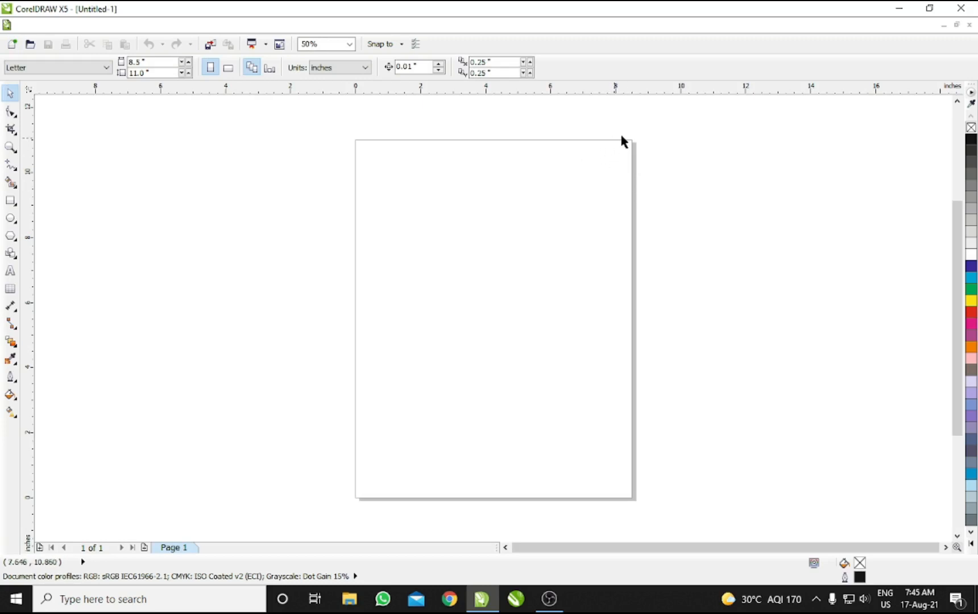
double_click(634, 163)
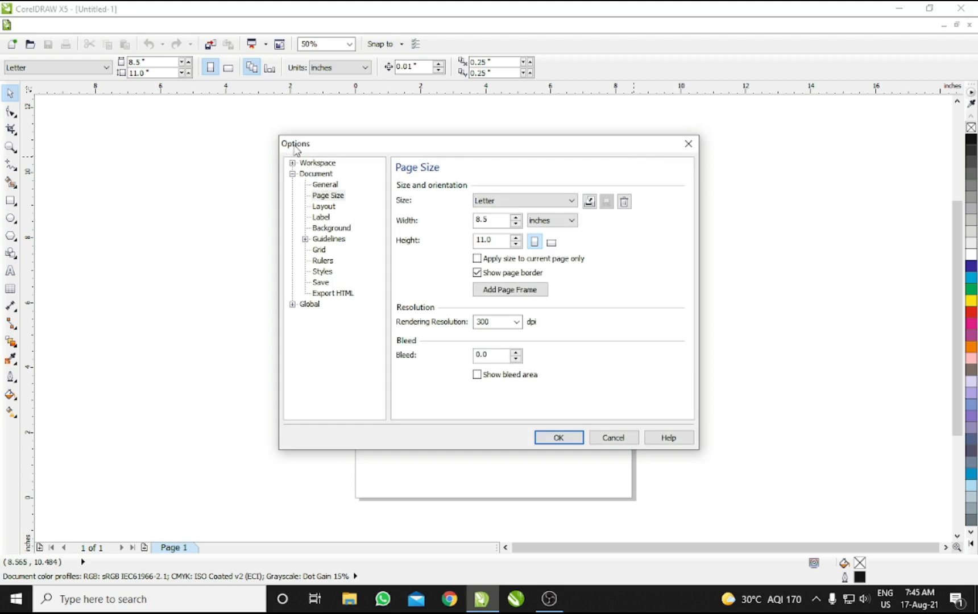
Step: Switch the document's page type from normal paper to labels
double_click(316, 174)
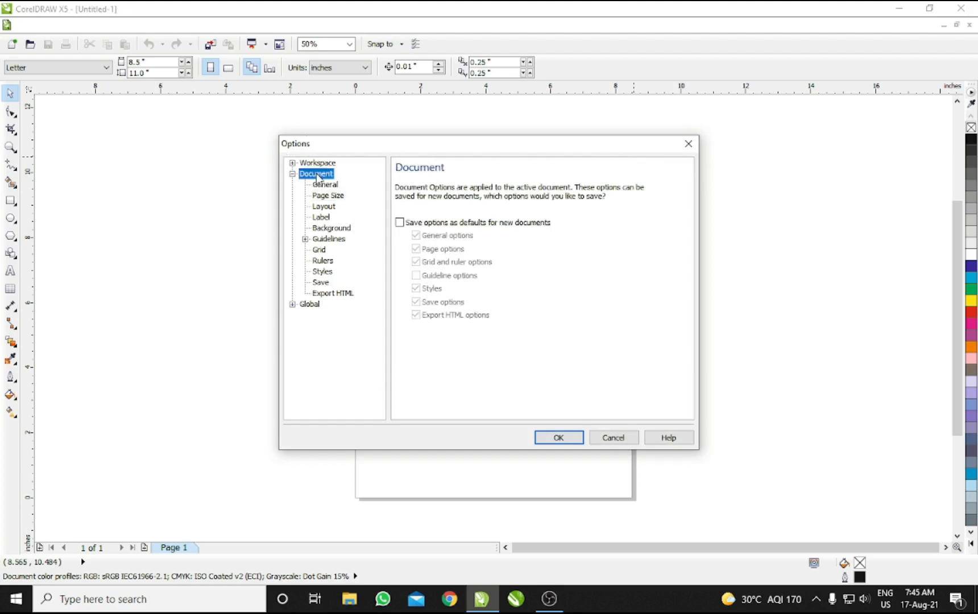
double_click(316, 174)
left_click(323, 218)
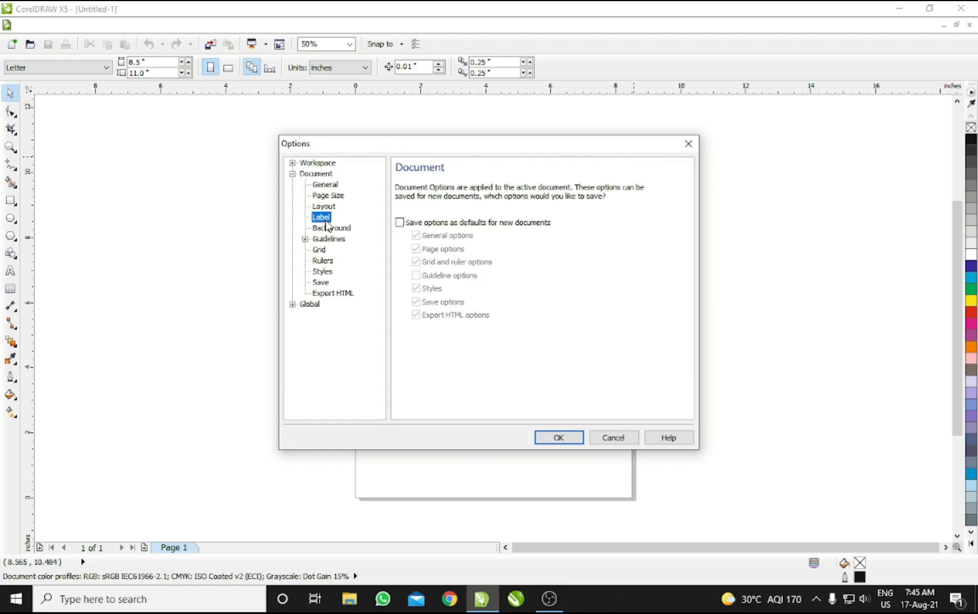
left_click(482, 188)
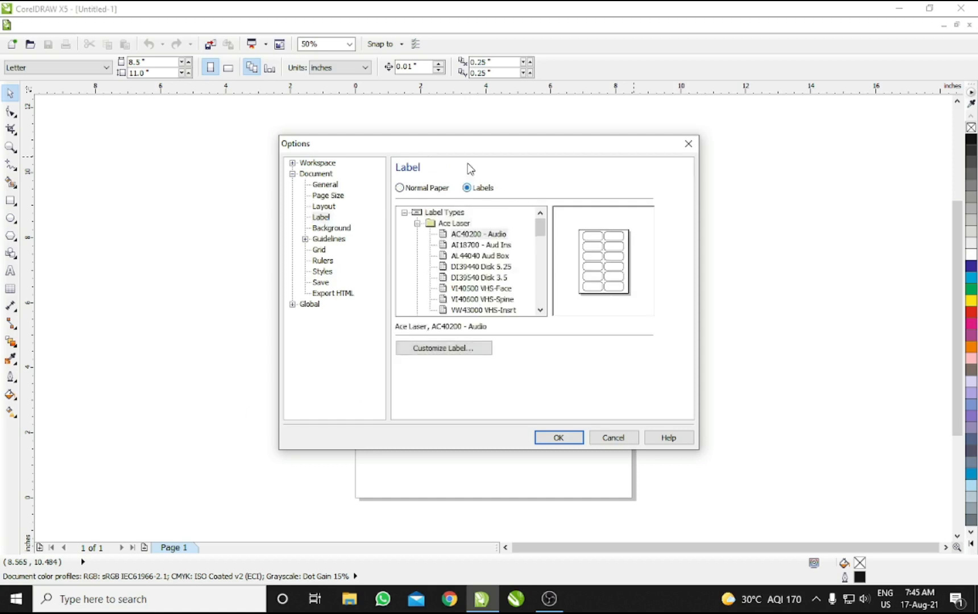
Step: Compare the Ace Laser AC40200 - Audio, AI18700 - Aud Ins and AL44040 Aud Box layouts
left_click(469, 257)
left_click(470, 257)
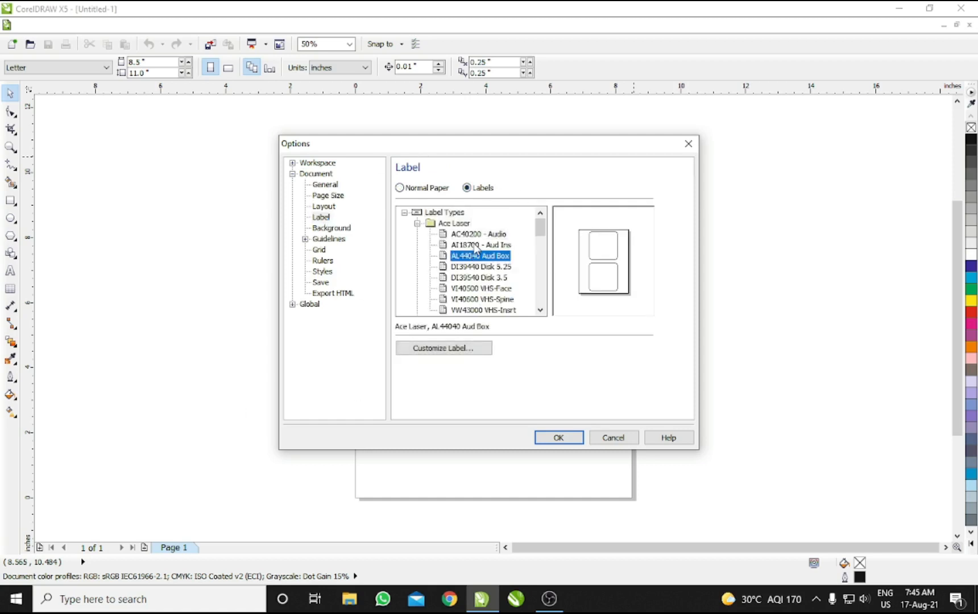
left_click(476, 235)
left_click(477, 245)
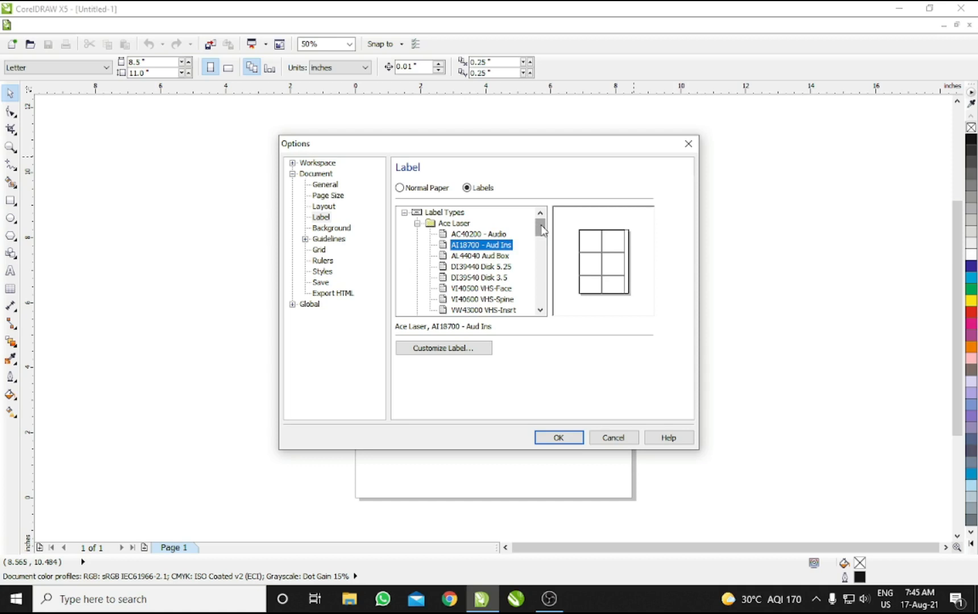
left_click(473, 235)
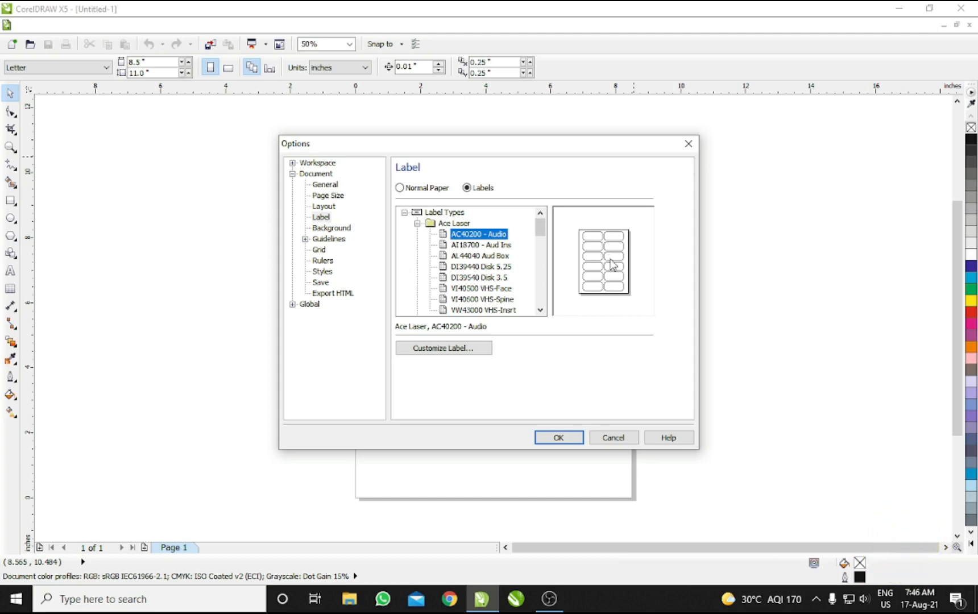
left_click(482, 245)
left_click(488, 235)
left_click(491, 245)
left_click(490, 256)
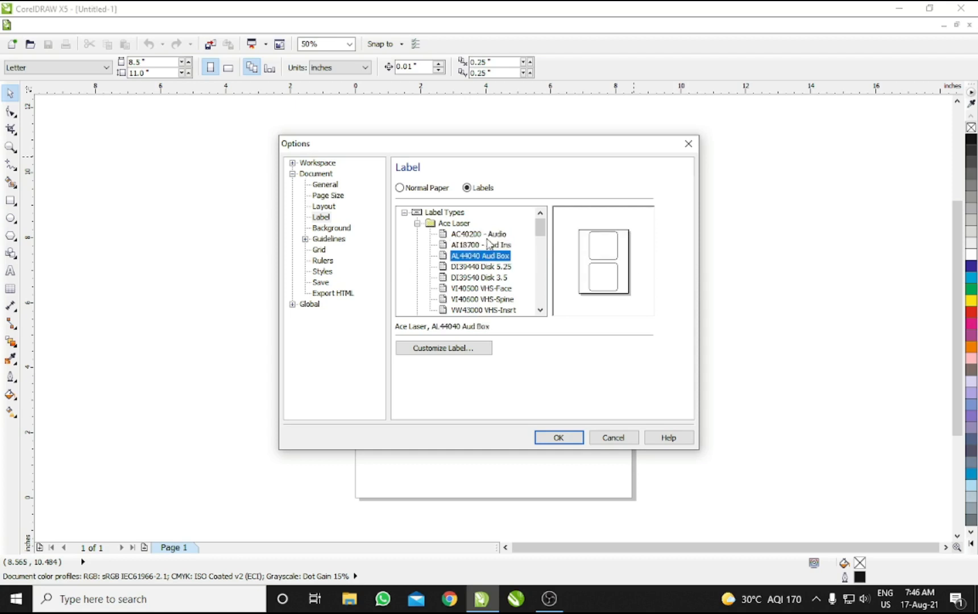
left_click(486, 235)
Step: Choose the AC40200 - Audio layout and bring up Customize Label
scroll(459, 267, "down", 5)
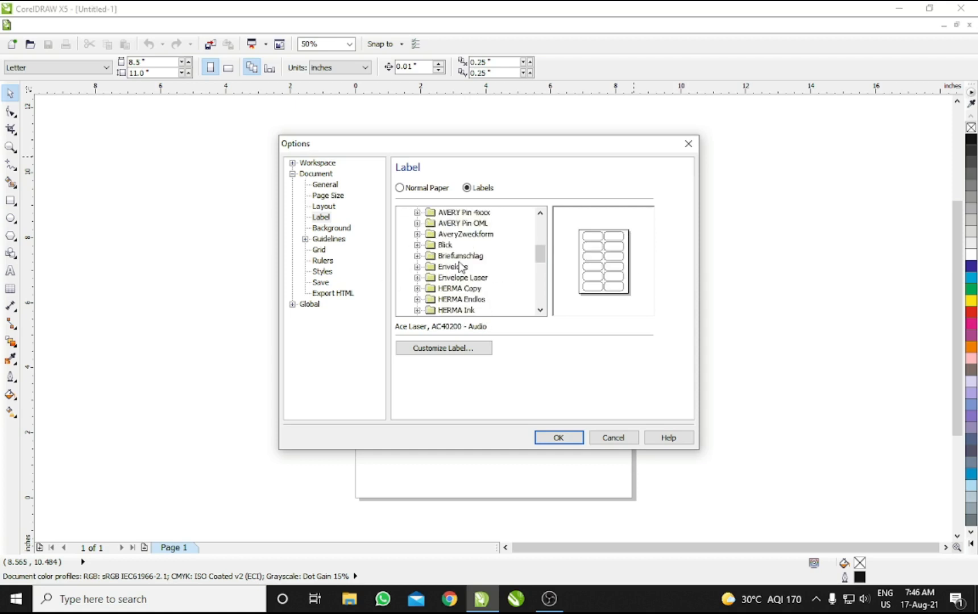
scroll(459, 266, "up", 5)
scroll(459, 267, "down", 5)
left_click(453, 267)
scroll(463, 296, "down", 10)
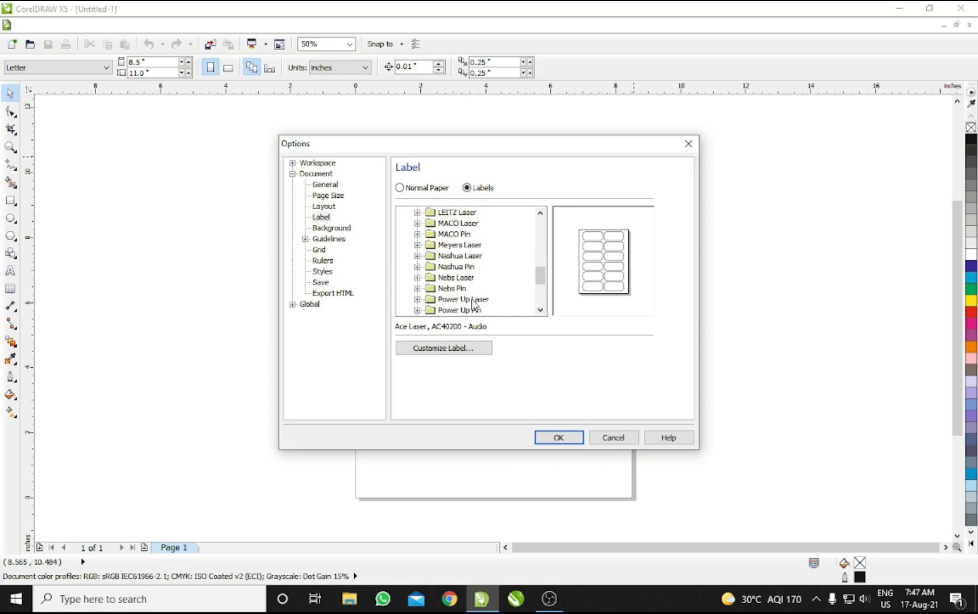
scroll(472, 308, "up", 15)
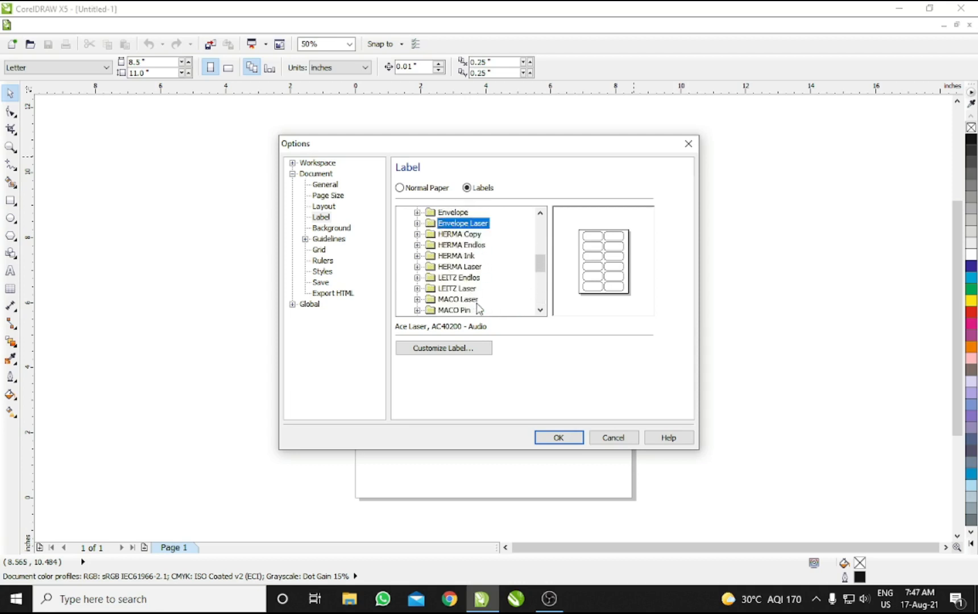
left_click(496, 237)
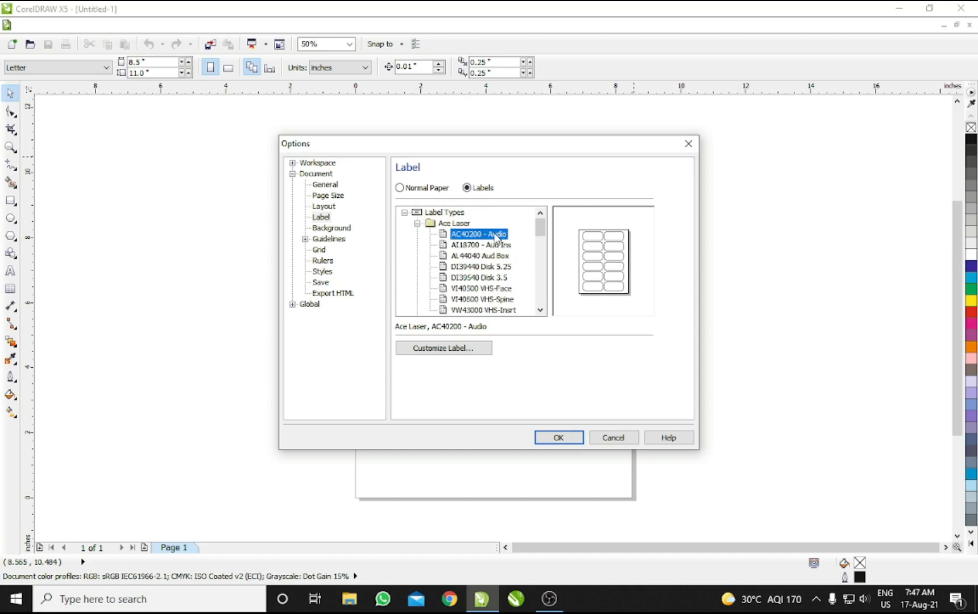
left_click(454, 351)
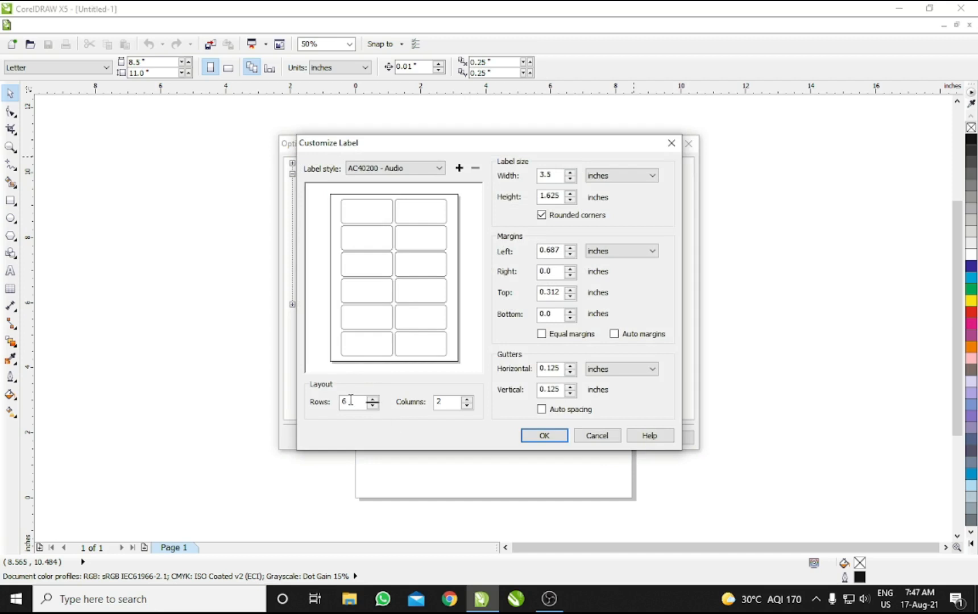
Step: Set 5 rows of 3.5 × 1.925 inch rounded-corner labels and turn on Auto margins
double_click(363, 403)
type("5")
key("Tab")
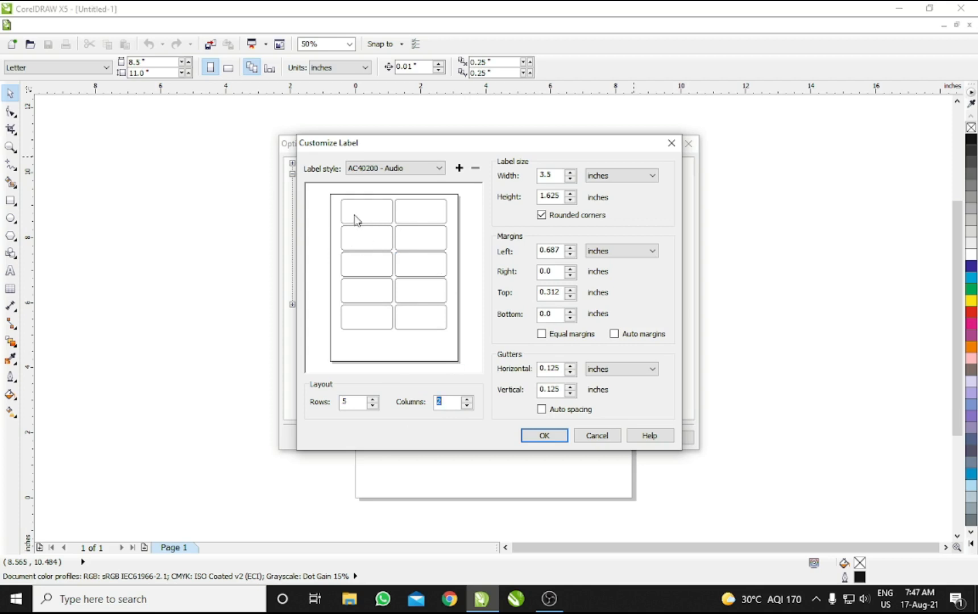
left_click(570, 171)
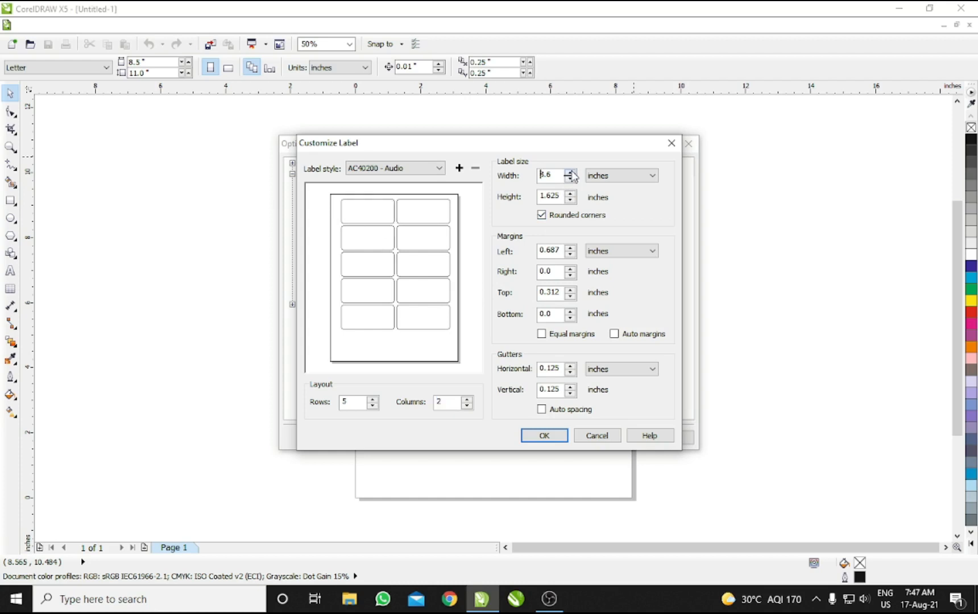
left_click(570, 178)
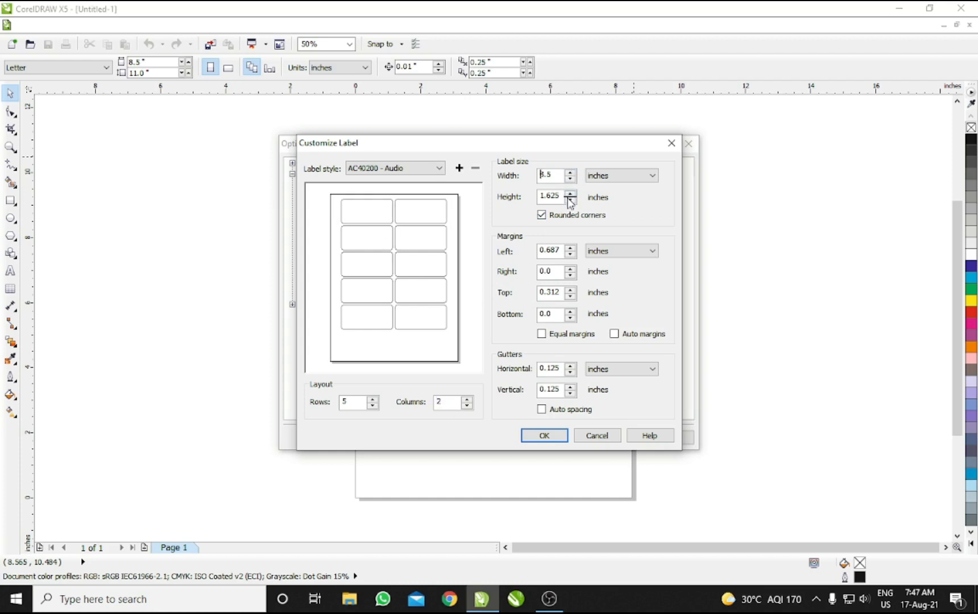
left_click(570, 193)
left_click(570, 193)
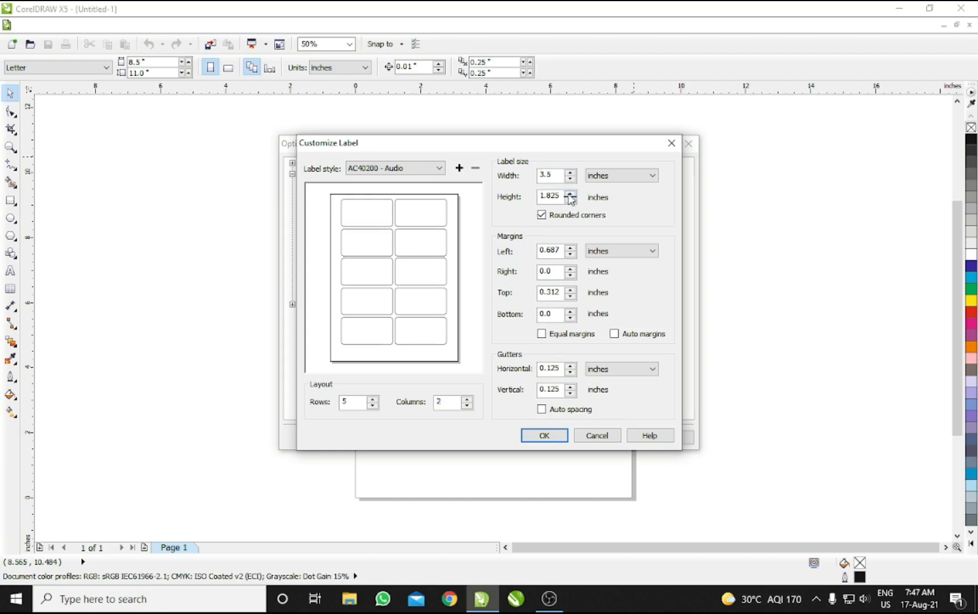
left_click(570, 193)
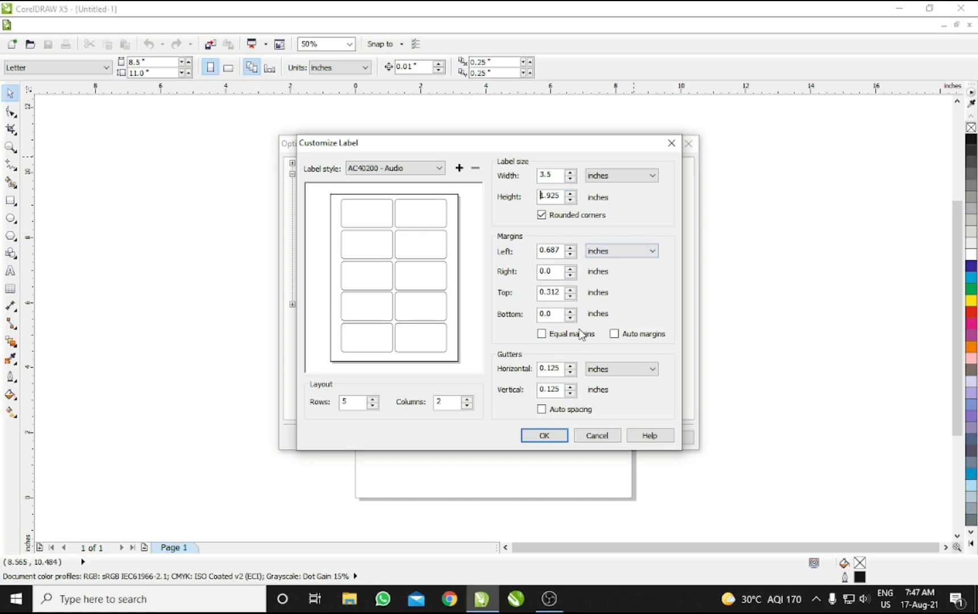
left_click(541, 217)
left_click(544, 221)
left_click(614, 333)
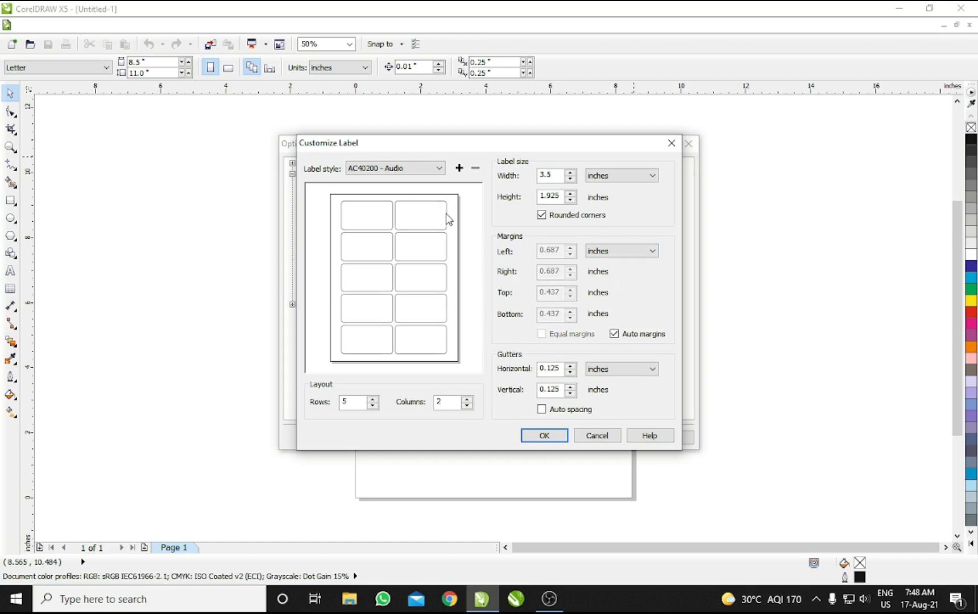
Step: Try the equal-margins and Auto margins options, ending with margins set manually
left_click(614, 334)
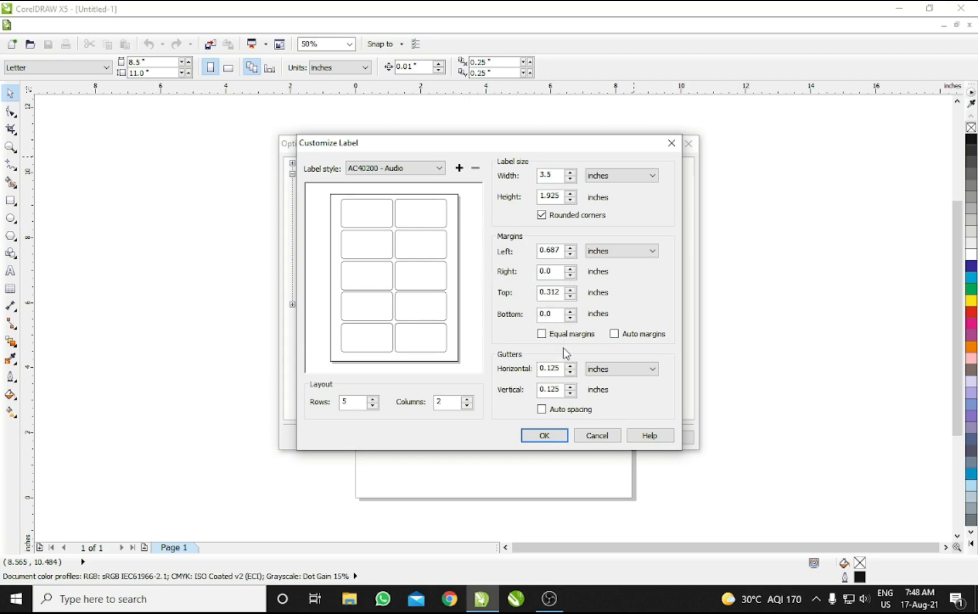
left_click(543, 334)
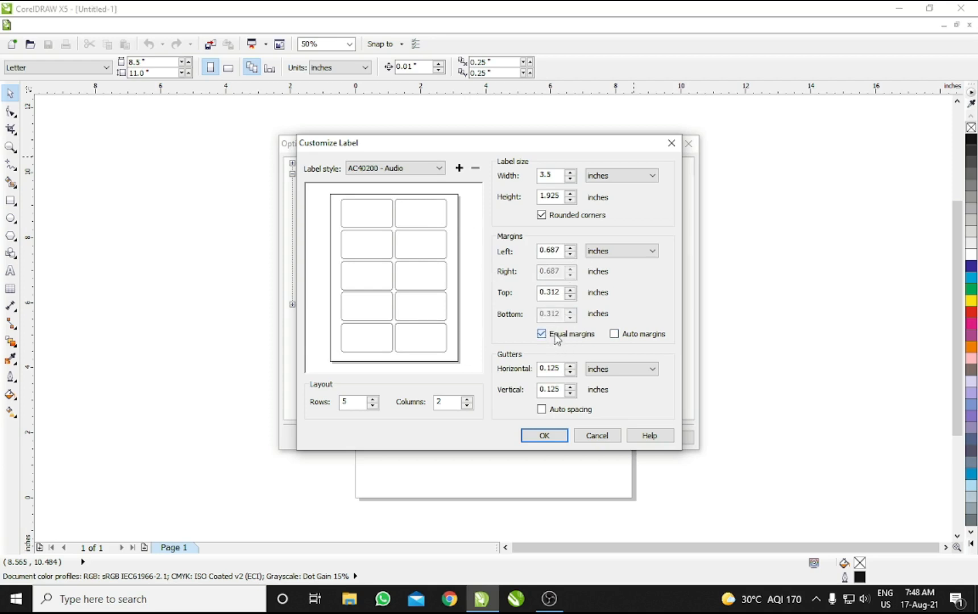
left_click(556, 335)
left_click(614, 334)
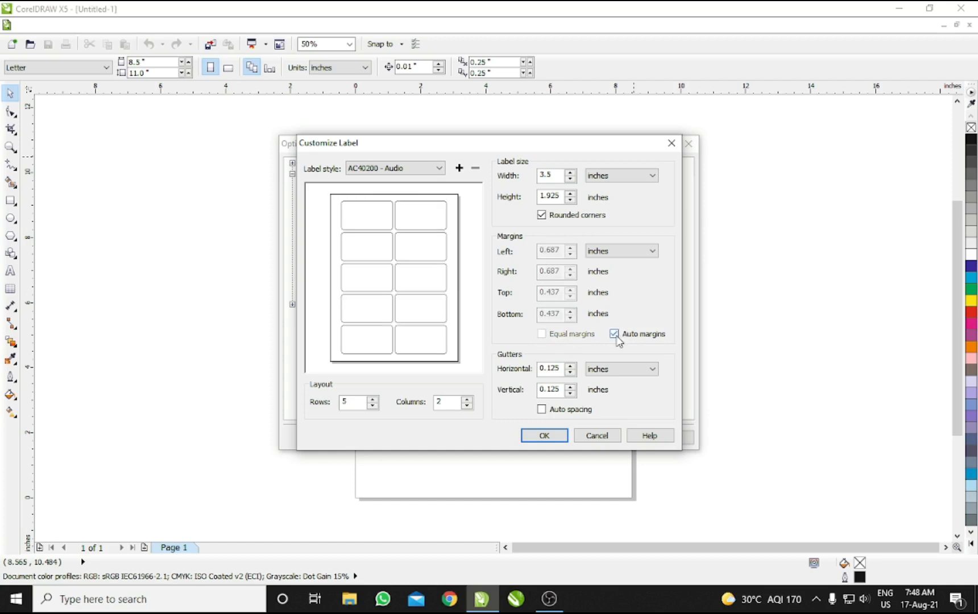
left_click(614, 336)
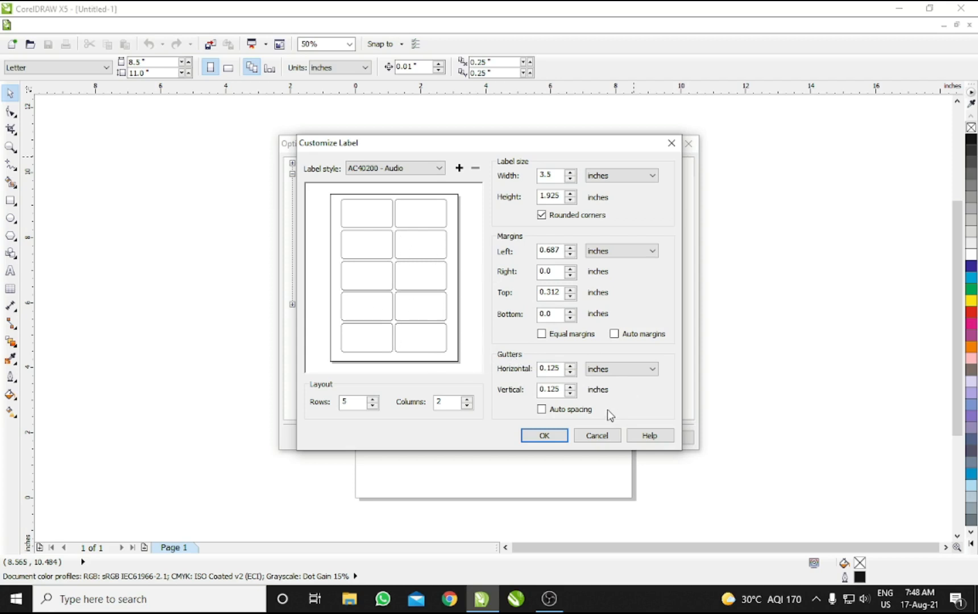
Step: Test column and row gaps, then enable Auto margins and Auto spacing and accept
left_click(570, 366)
left_click(570, 366)
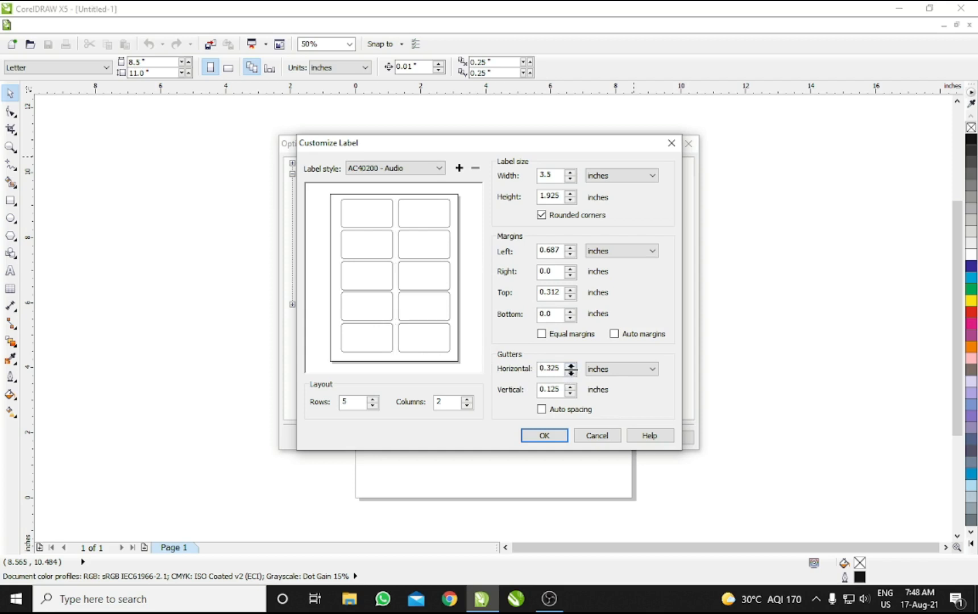
left_click(570, 371)
left_click(570, 372)
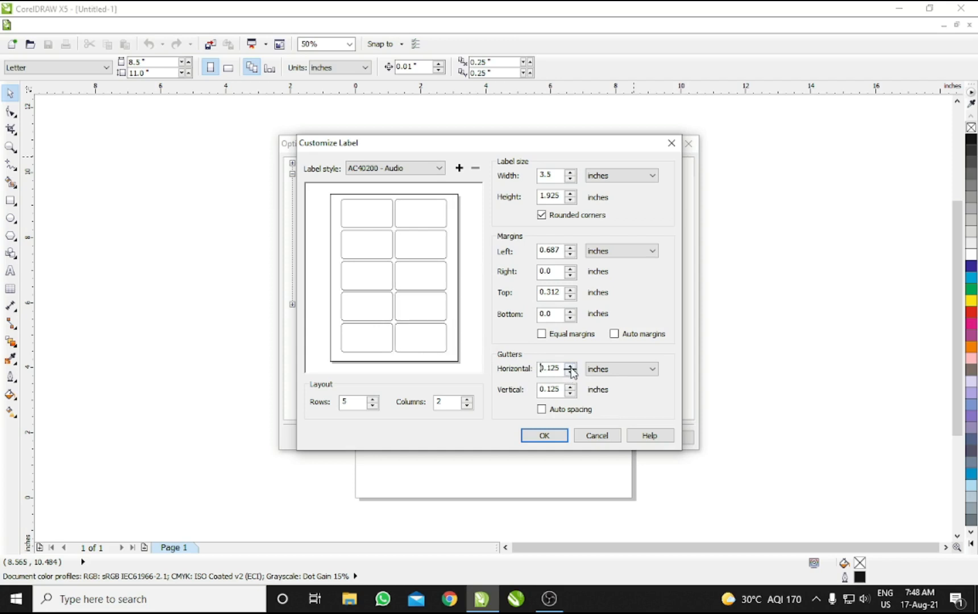
left_click(570, 366)
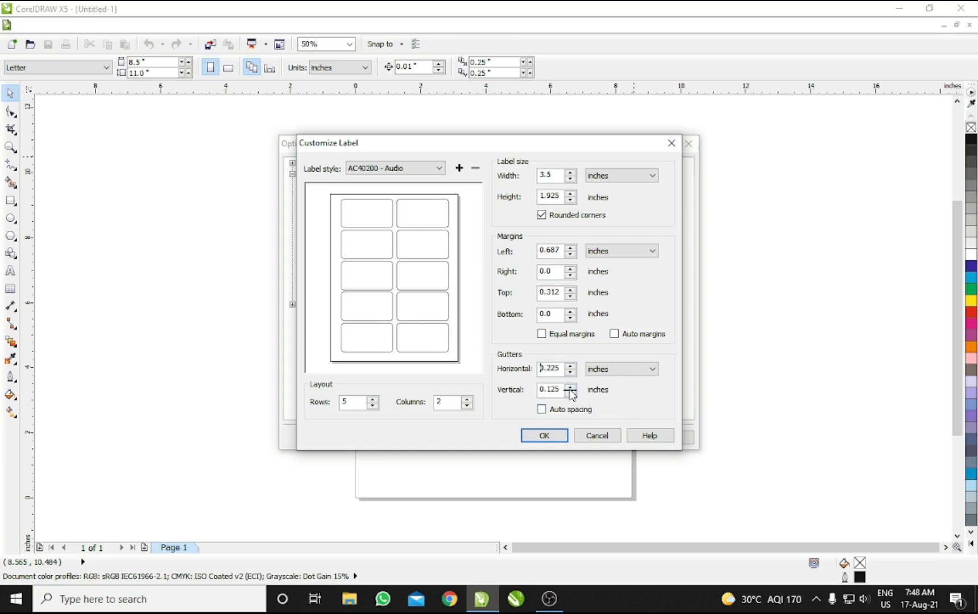
left_click(570, 387)
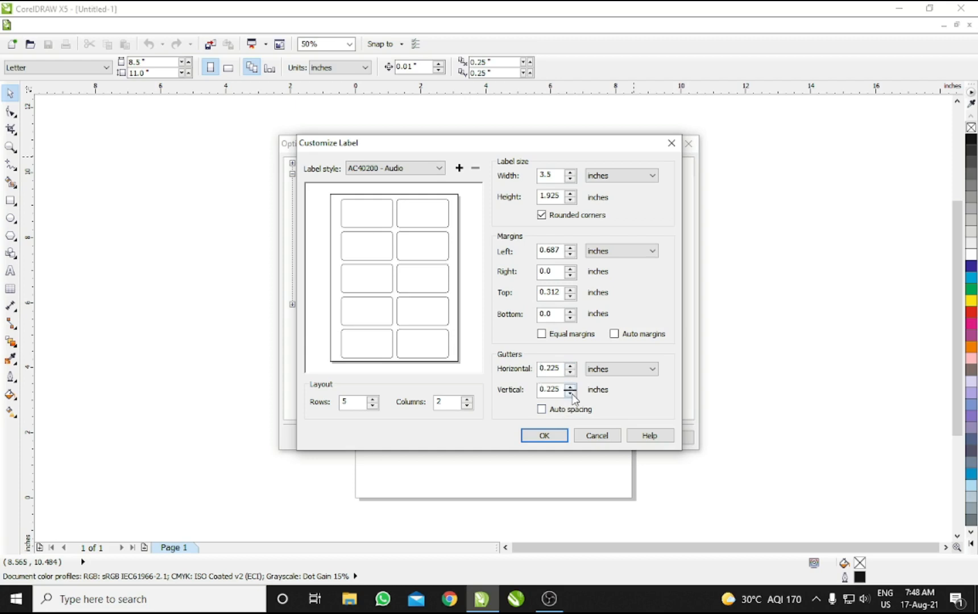
left_click(571, 392)
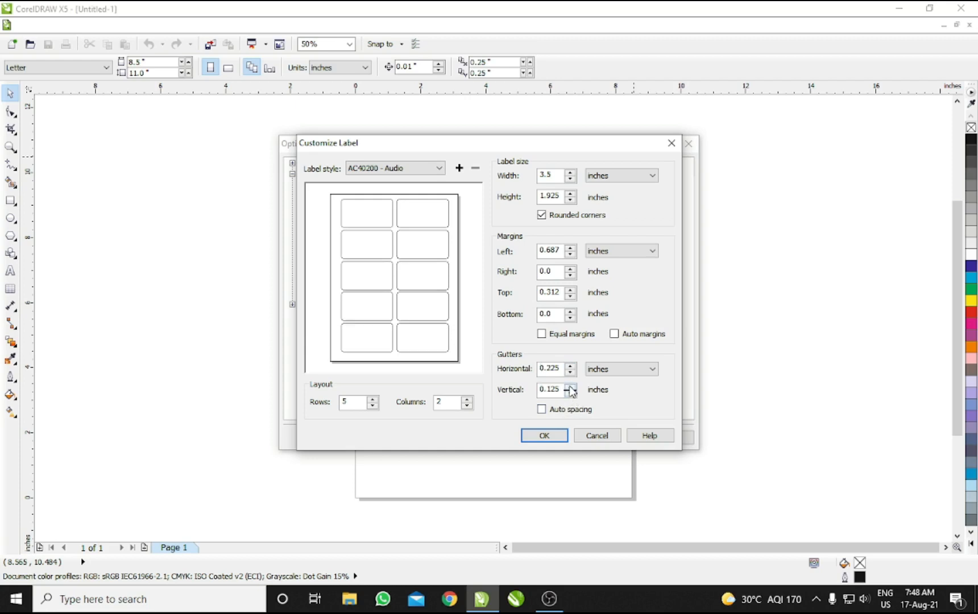
left_click(614, 333)
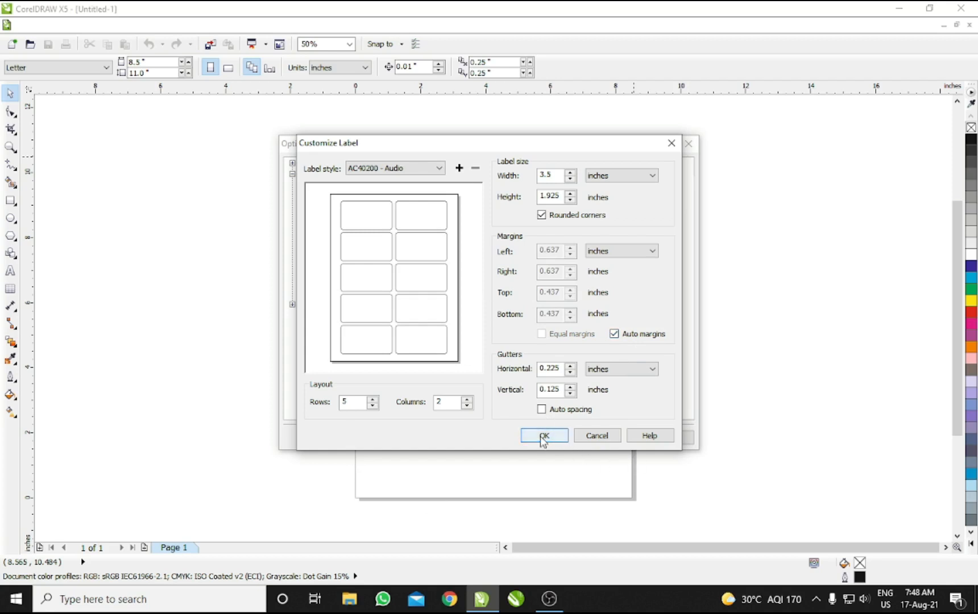
left_click(548, 410)
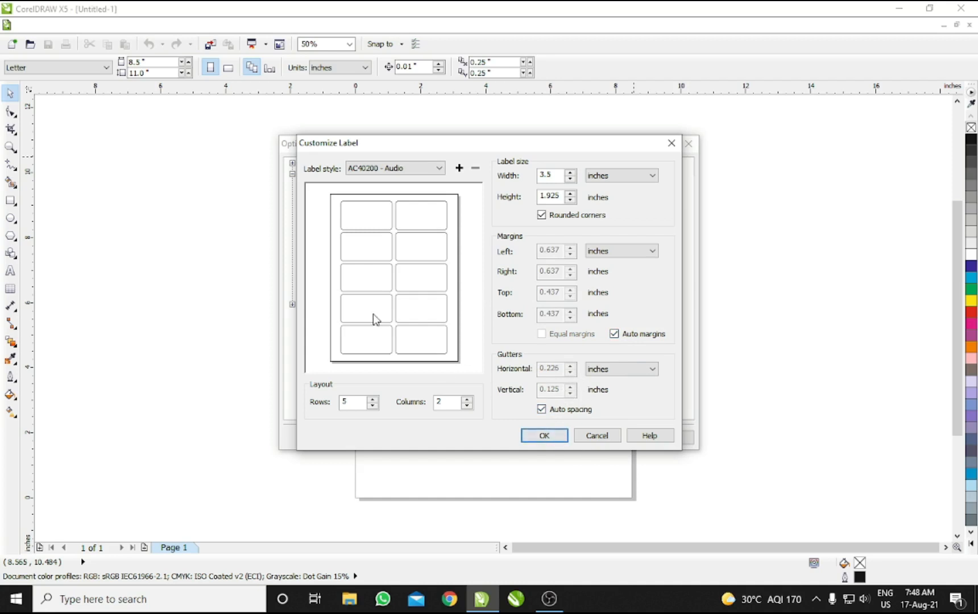
left_click(544, 436)
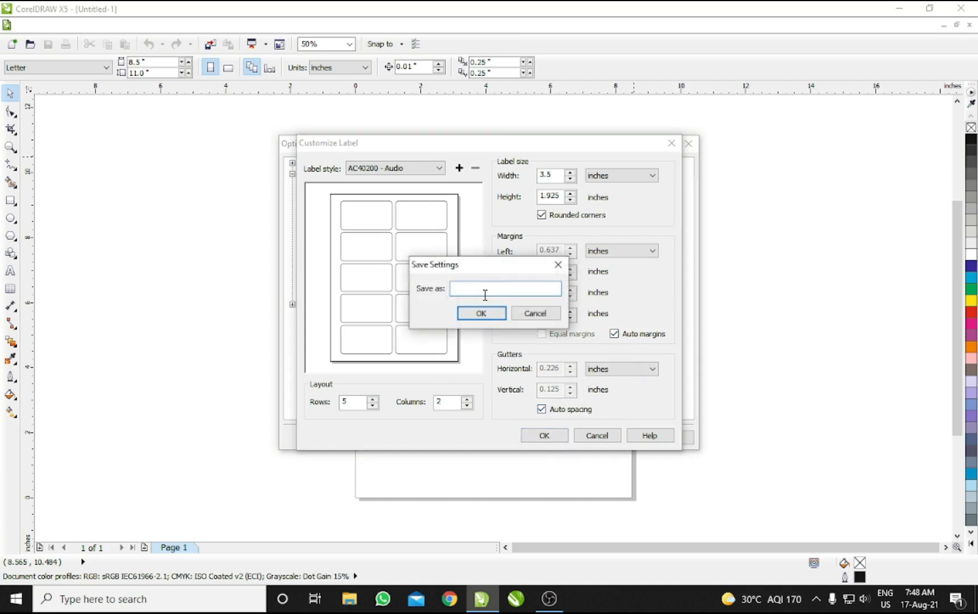
Step: Save the label format as 'ss', overwriting the existing one, and apply it to the page
type("ss")
left_click(484, 313)
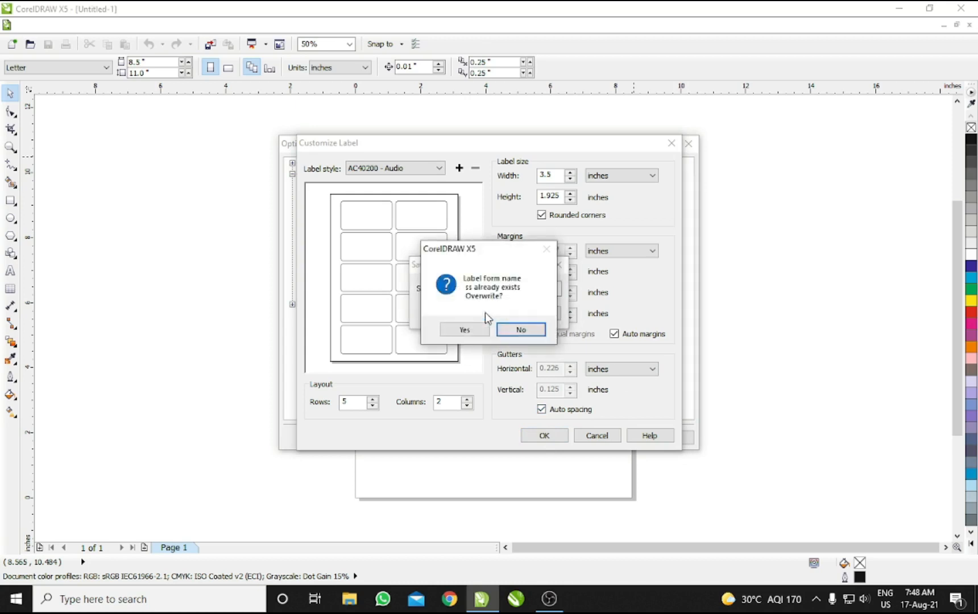
left_click(464, 330)
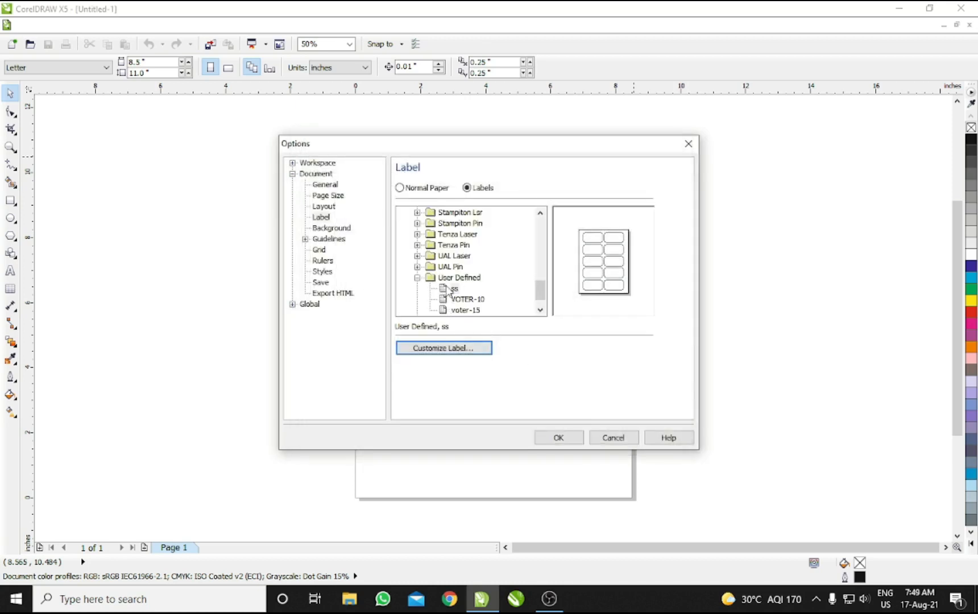
left_click(559, 439)
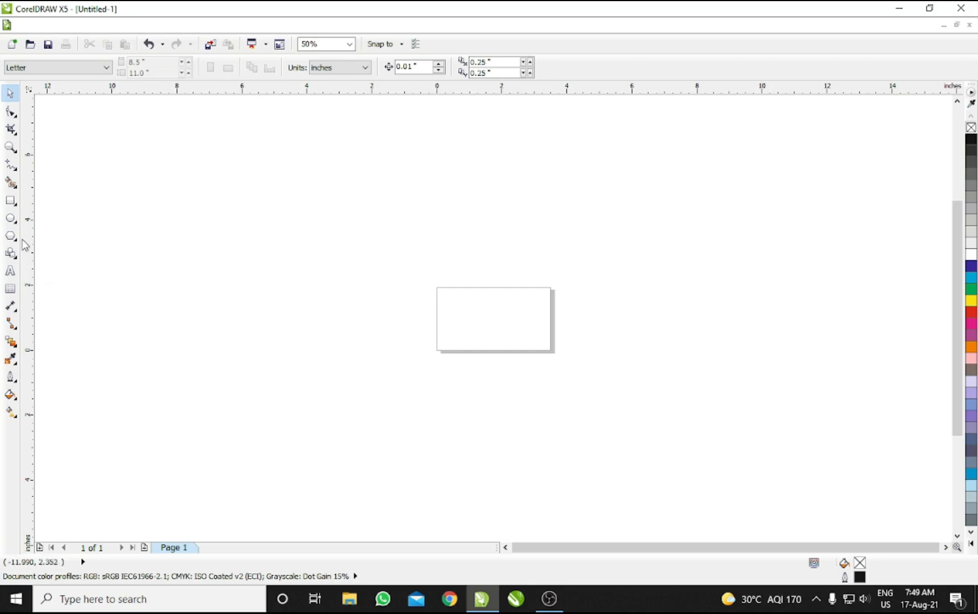
Step: Draw a trial rectangle and duplicate it into a grid of several rows
left_click(11, 200)
left_click_drag(210, 190, 306, 238)
key("space")
left_click_drag(240, 210, 284, 264)
right_click(287, 195)
left_click(202, 217, "shift")
right_click(284, 263)
key("ctrl+r")
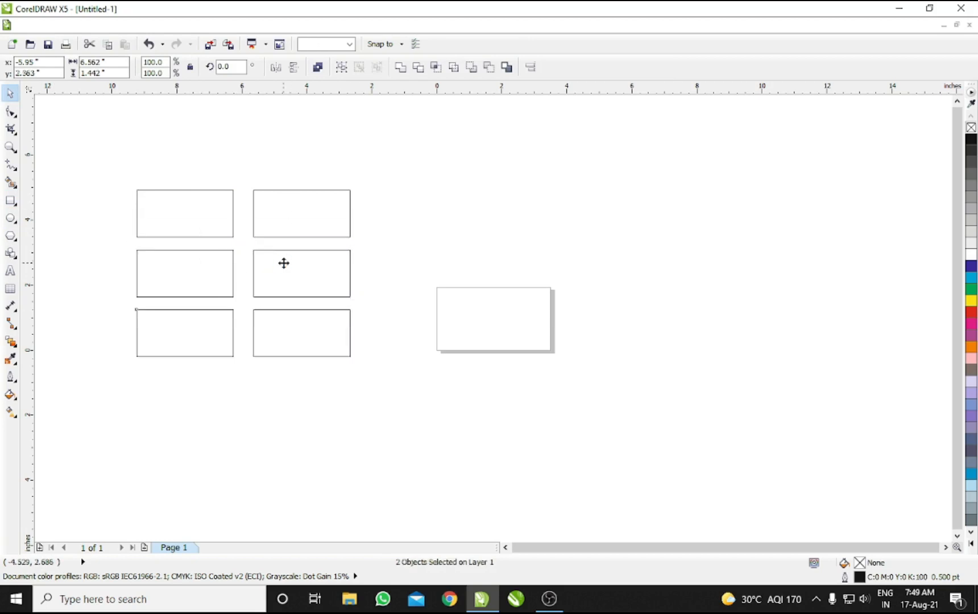
key("ctrl+r")
key("ctrl+r")
Step: Select and delete all the trial rectangles, then zoom in on the label page
left_click(86, 130)
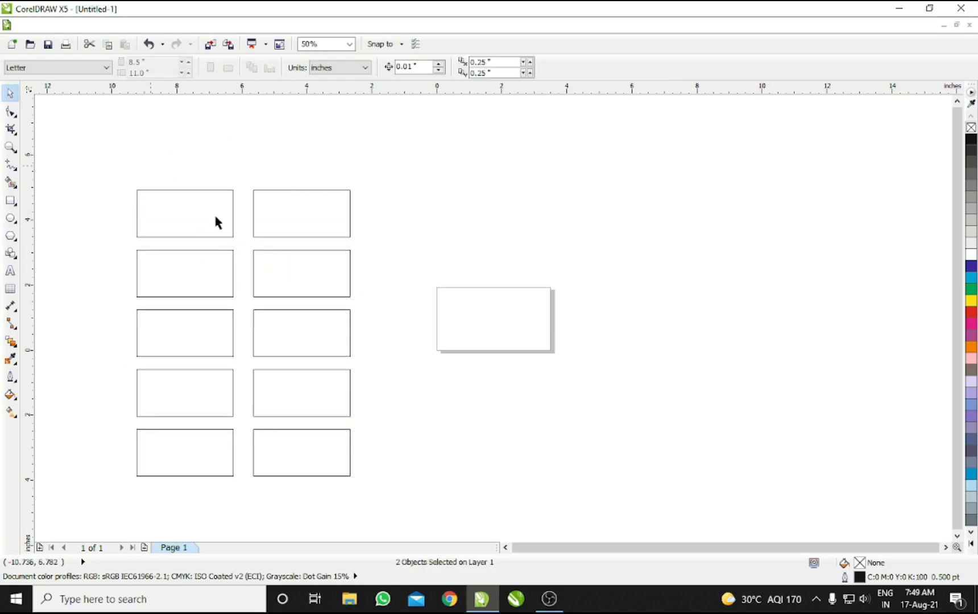
left_click_drag(175, 206, 485, 307)
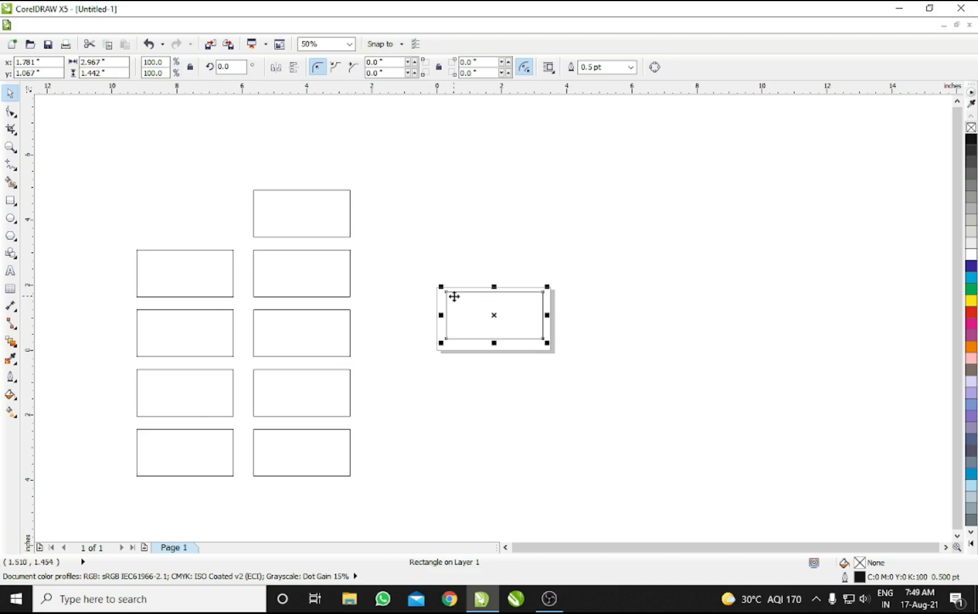
left_click_drag(91, 113, 604, 513)
key("Delete")
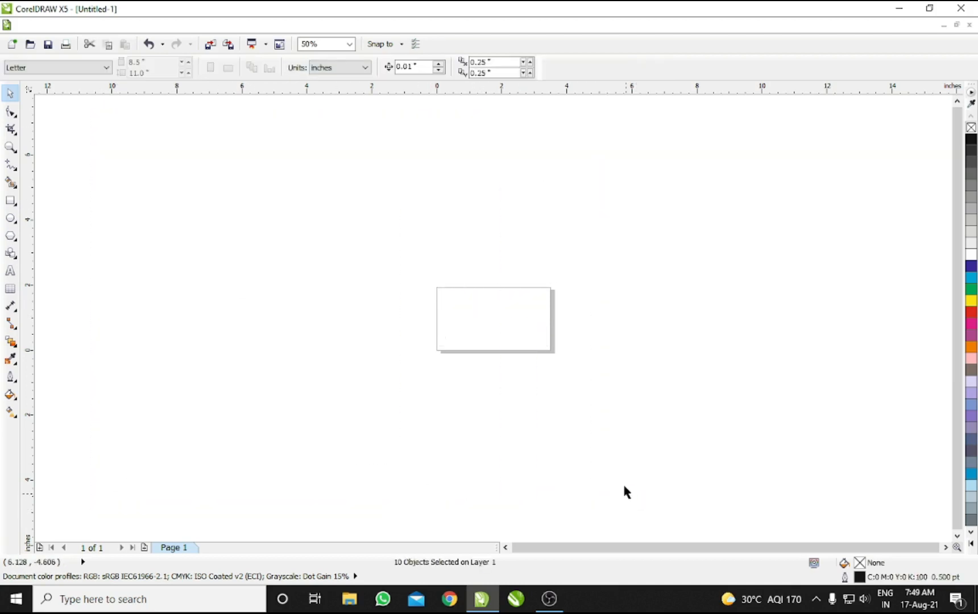
key("z")
left_click_drag(422, 273, 578, 371)
left_click_drag(452, 271, 457, 283)
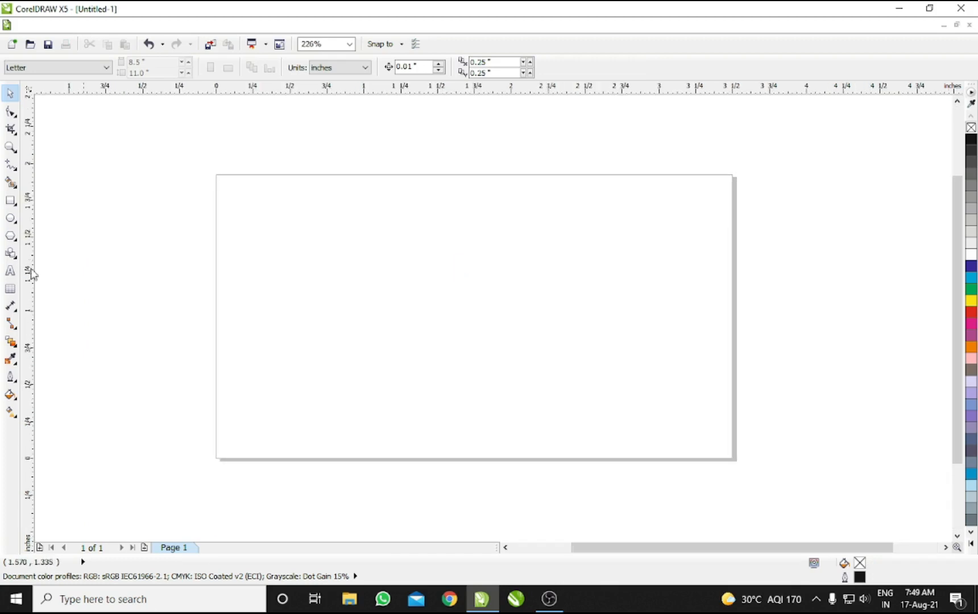
Step: Add 'S. No.' text at the label's top left, shrinking it slightly
left_click(10, 271)
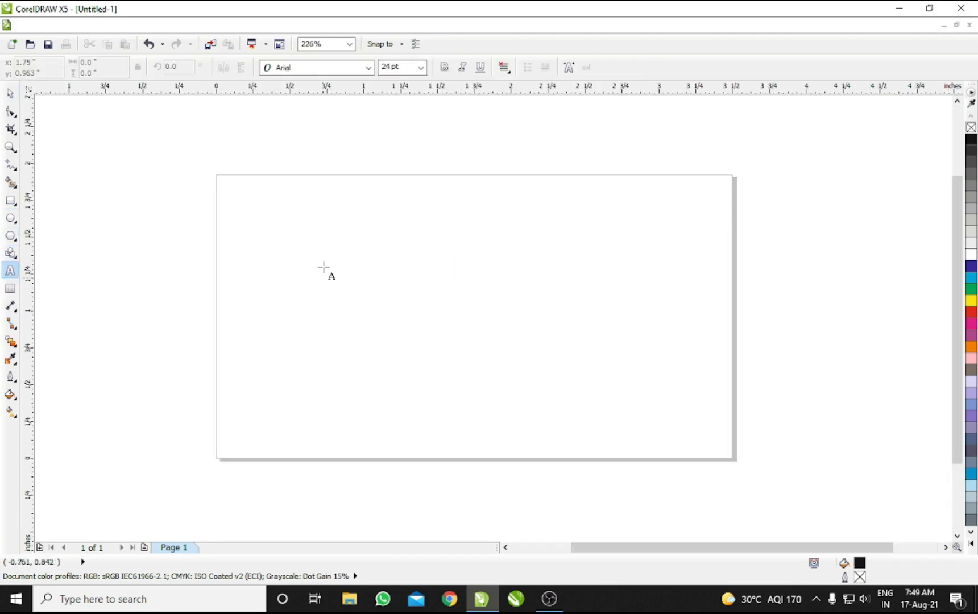
left_click(286, 236)
type("S")
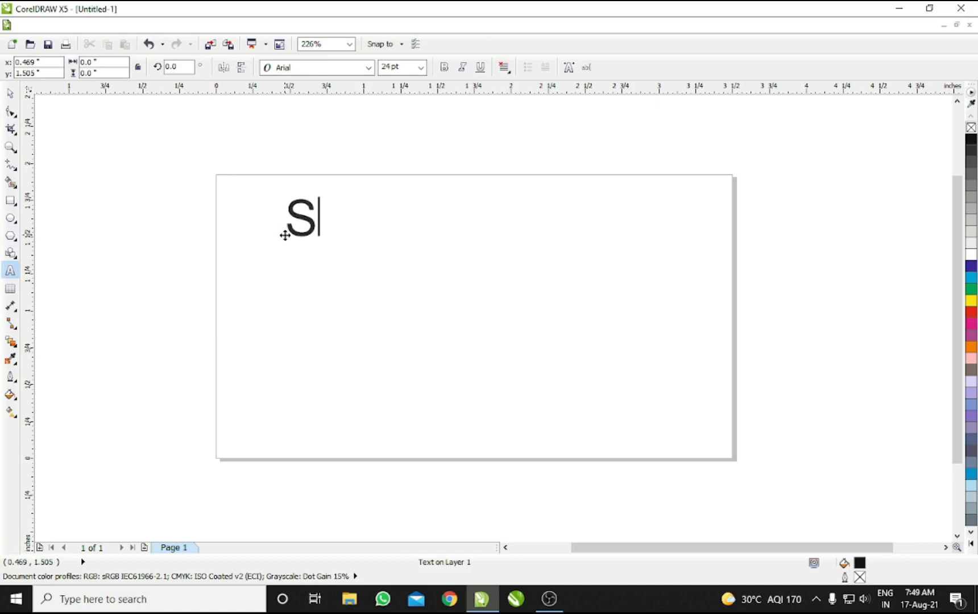
type(". N")
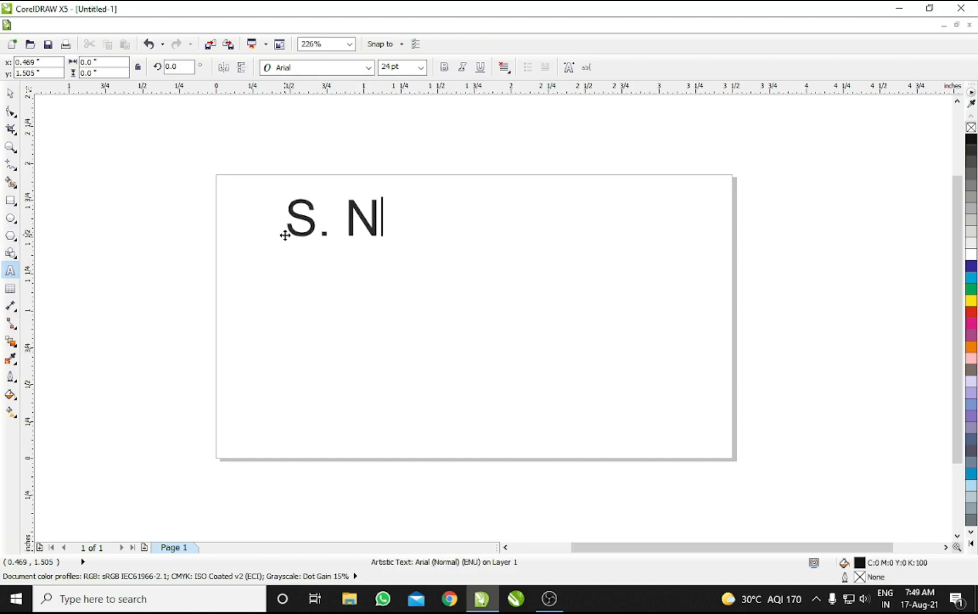
type("o.")
key("ctrl+space")
left_click_drag(350, 216, 314, 224)
left_click_drag(378, 250, 371, 240)
Step: Duplicate it as 'My G Trick' and enlarge it to span the label
left_click_drag(319, 286, 325, 320)
right_click(324, 320)
key("F8")
key("ctrl+a")
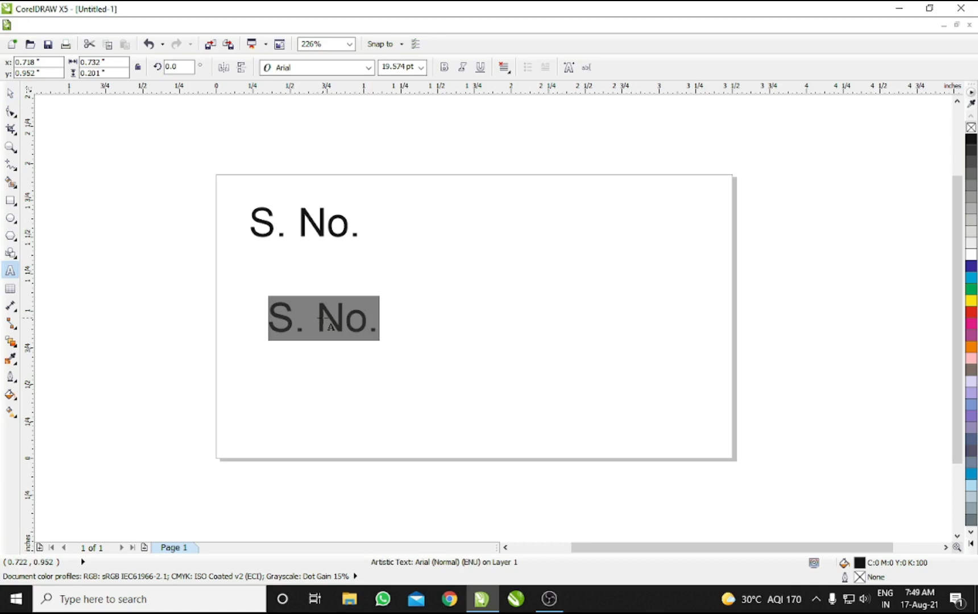
type("My G")
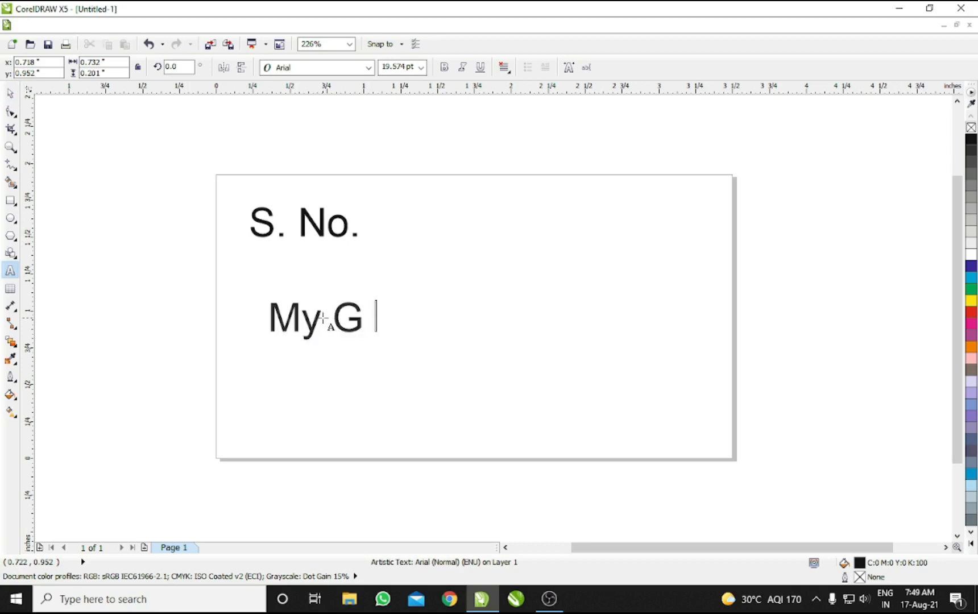
type(" Trick")
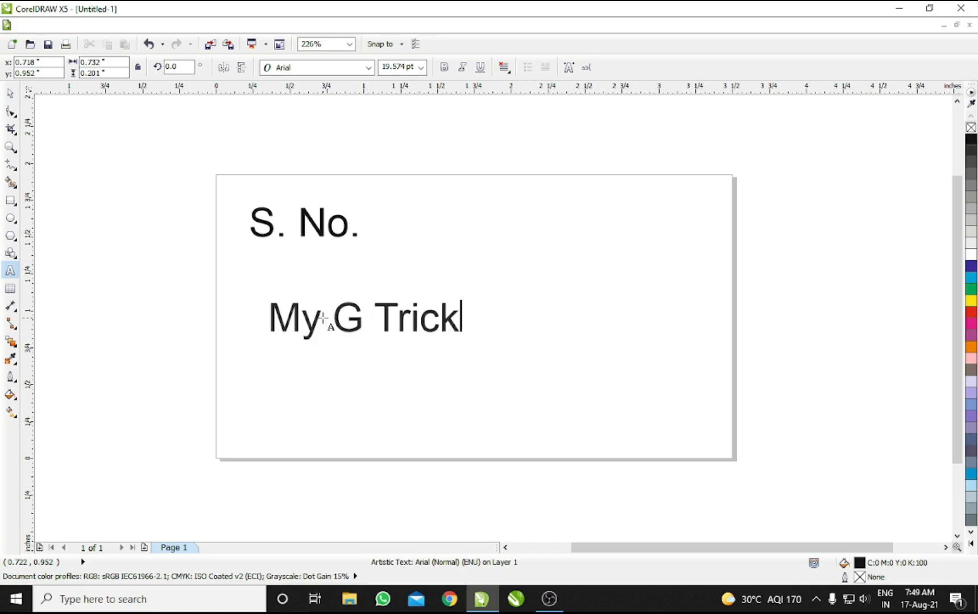
key("ctrl+space")
left_click_drag(463, 345, 679, 433)
left_click_drag(522, 344, 504, 317)
left_click_drag(661, 360, 707, 413)
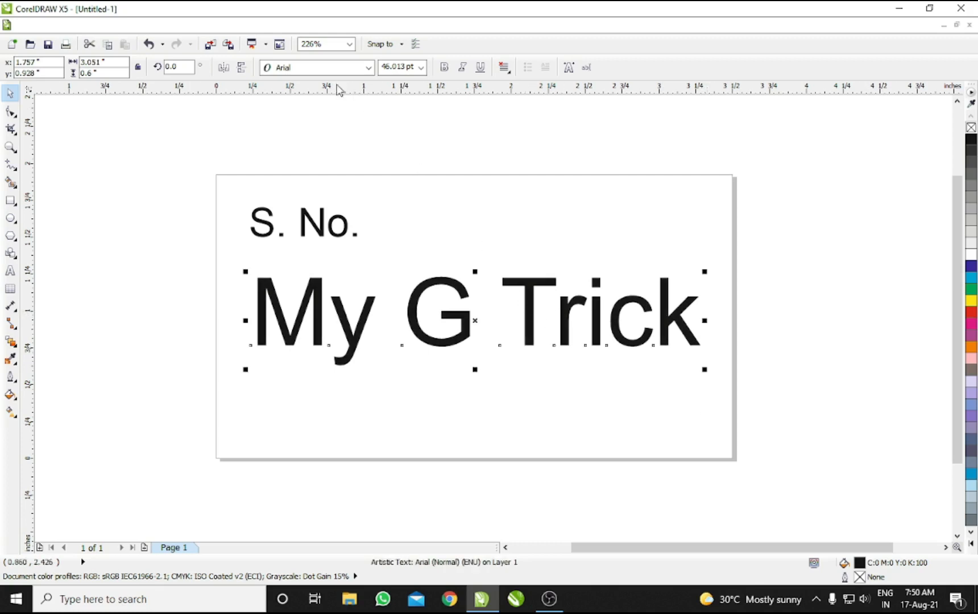
Step: Copy it as a smaller 'Coupon for Sports' line centred below My G Trick
left_click_drag(522, 289, 521, 398)
right_click(522, 398)
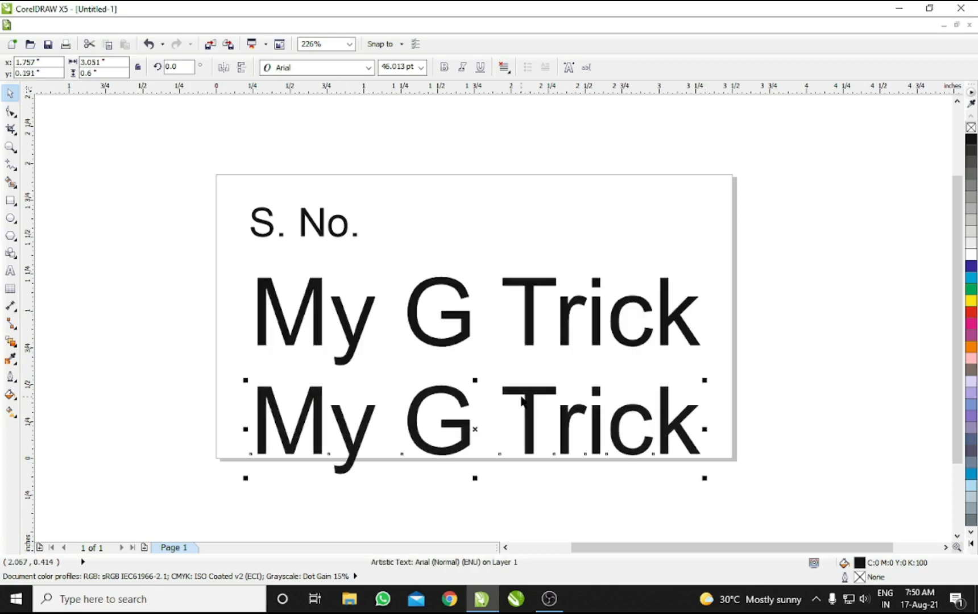
key("ctrl+KP_4")
key("ctrl+KP_4")
key("F8")
key("ctrl+a")
type("Coupon for ")
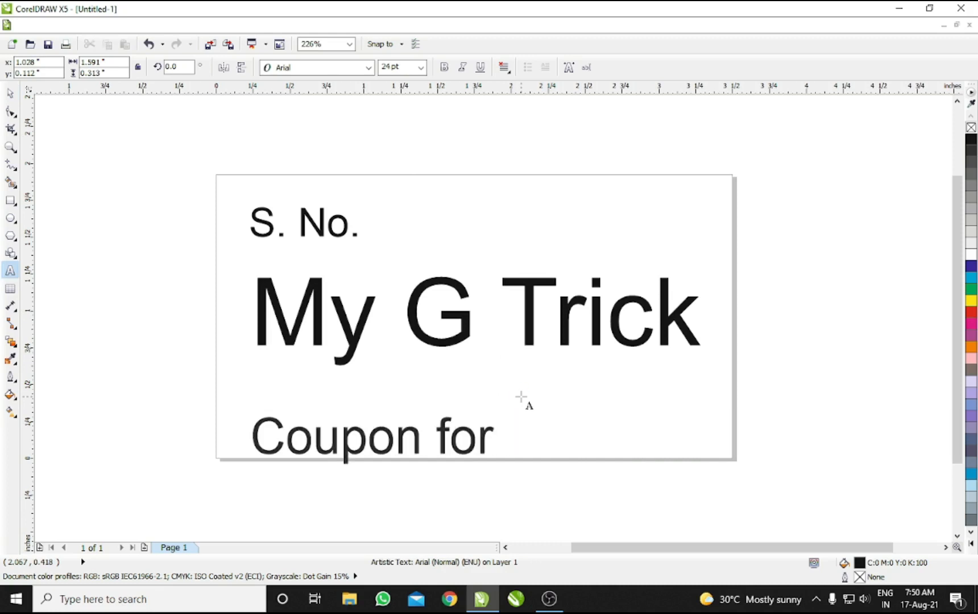
type("Sports")
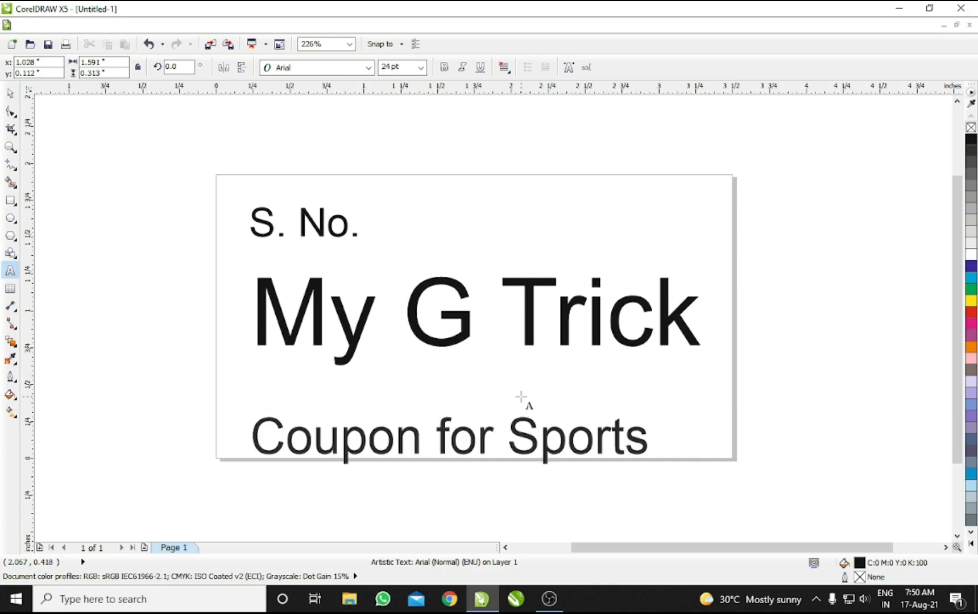
key("ctrl+space")
left_click_drag(461, 431, 484, 401)
left_click(455, 342)
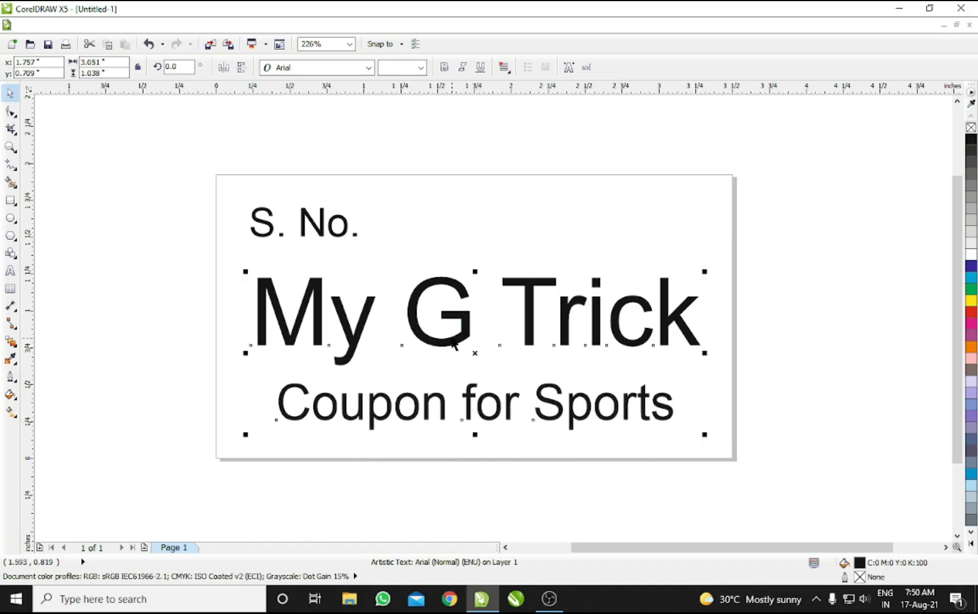
left_click(438, 200)
Step: Draw a rounded rectangle around My G Trick and centre it on the text
left_click(10, 200)
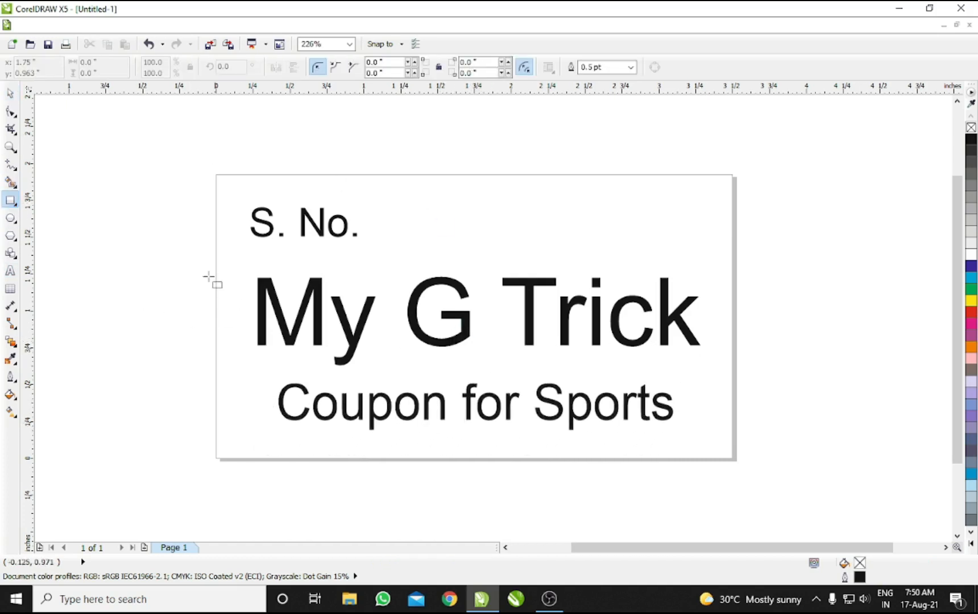
left_click_drag(233, 257, 718, 366)
key("space")
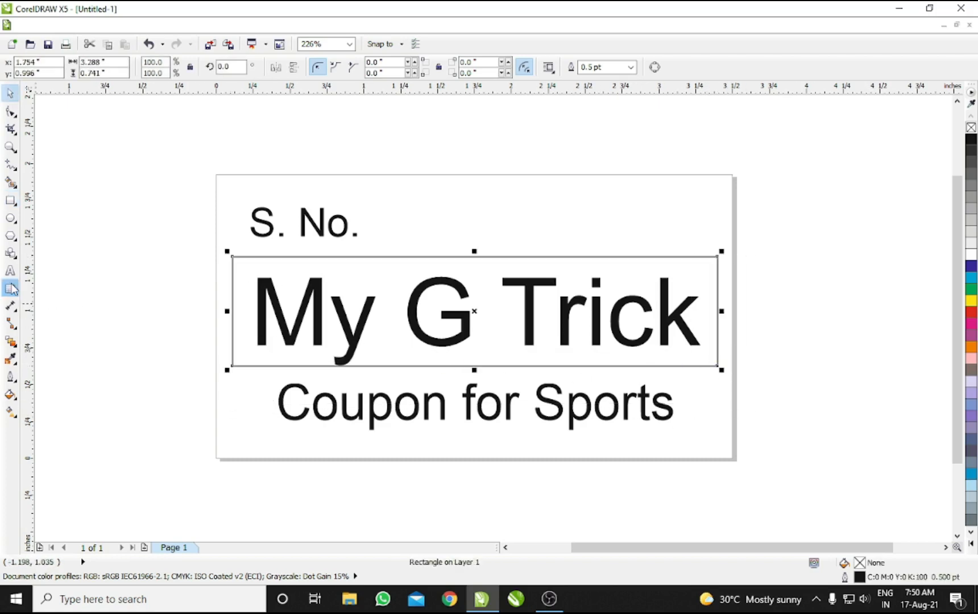
left_click(11, 111)
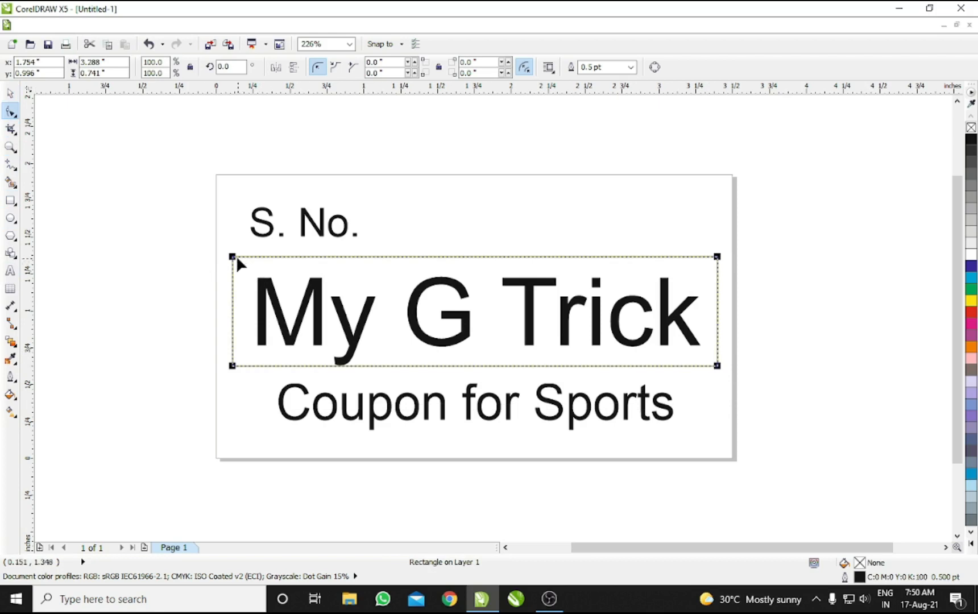
left_click_drag(237, 257, 251, 257)
key("space")
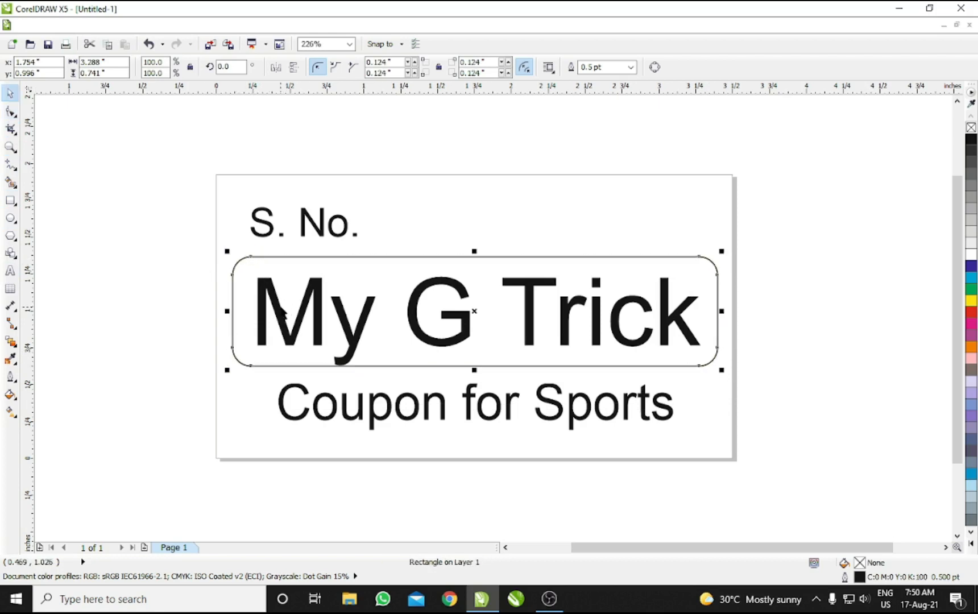
left_click(283, 312, "shift")
key("e")
key("c")
left_click_drag(432, 331, 432, 327)
left_click(437, 231)
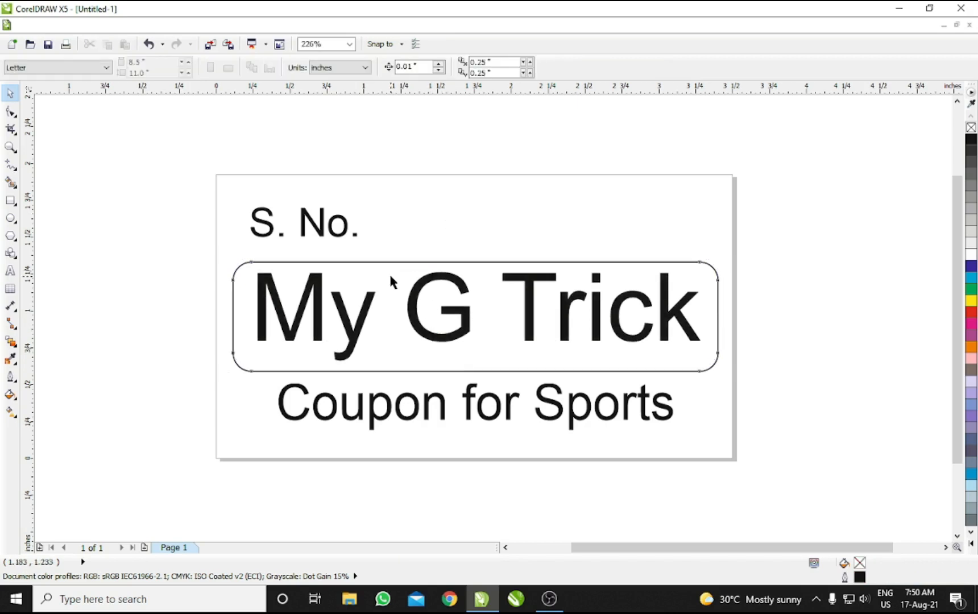
Step: Make the rectangle a red, outline-free banner behind white My G Trick text
left_click(390, 263)
left_click(971, 313)
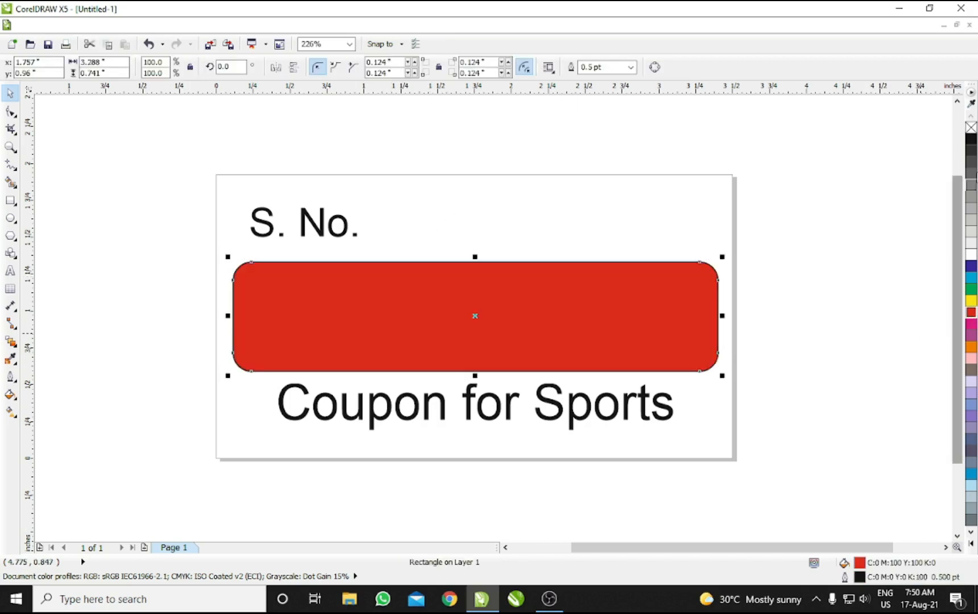
right_click(971, 128)
key("shift+Page_Down")
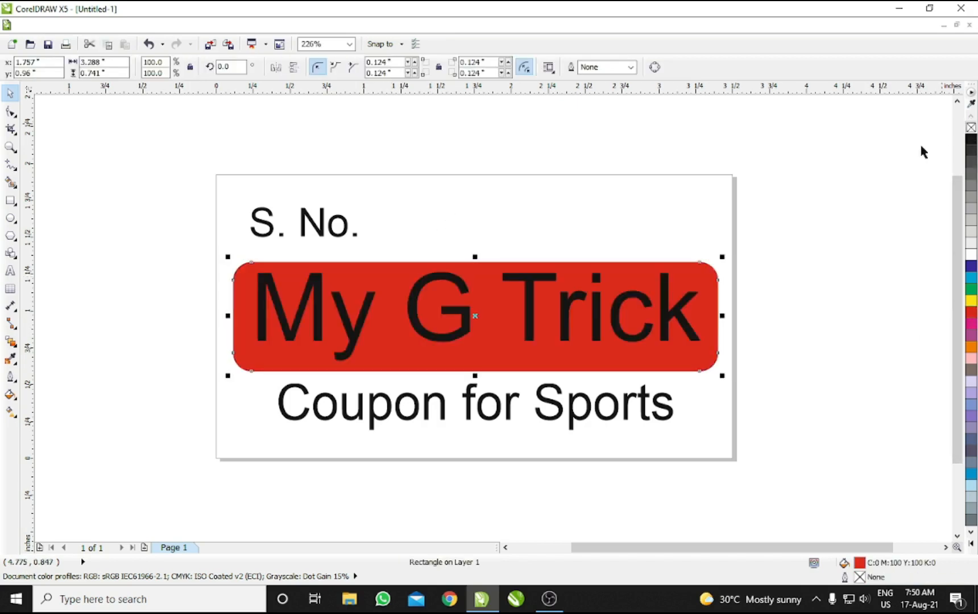
left_click(655, 328)
left_click(971, 256)
left_click(842, 213)
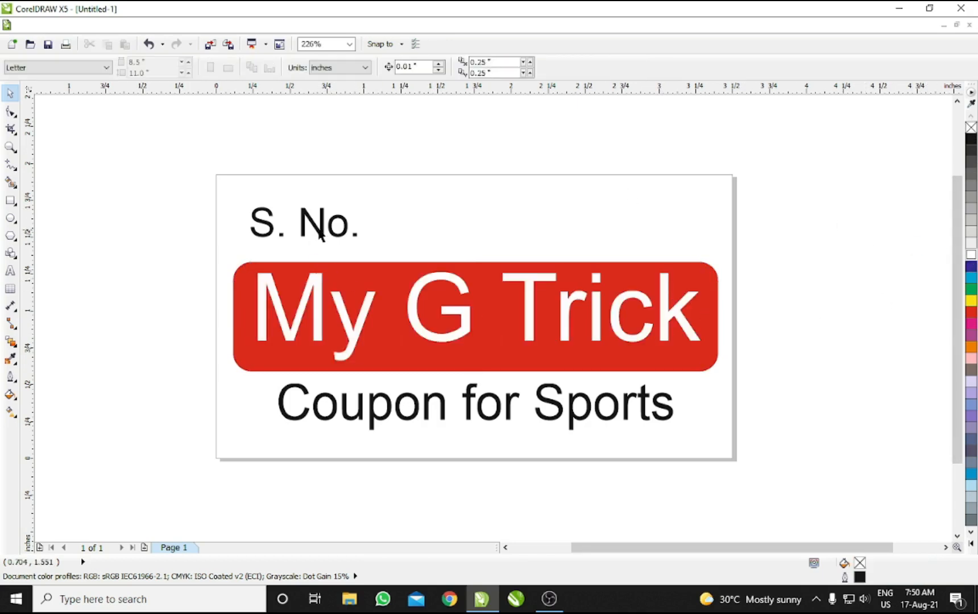
Step: Copy S. No. to the right, set it in Franklin Gothic Heavy, and enlarge it
left_click_drag(325, 231, 446, 231)
left_click(570, 206)
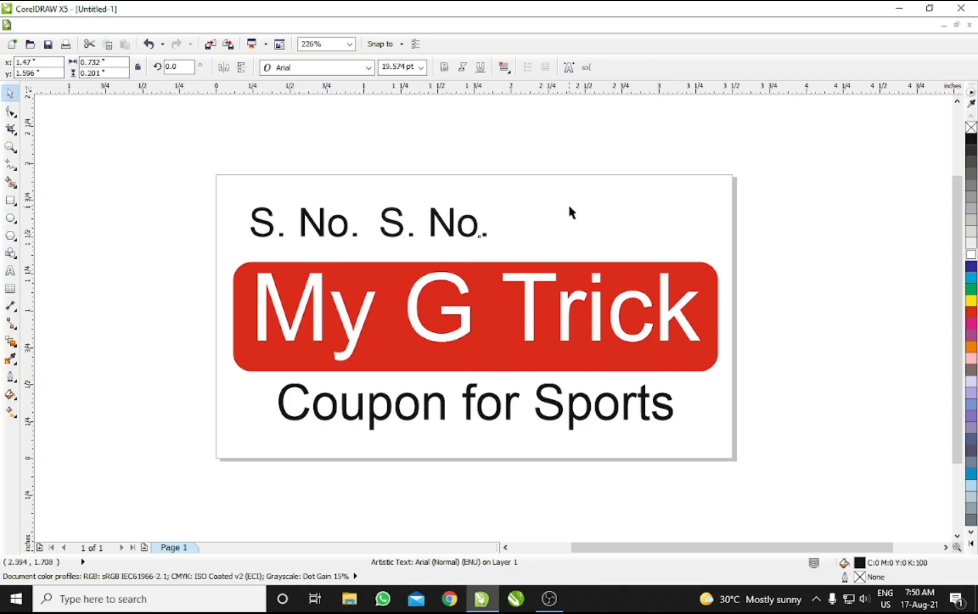
left_click(432, 234)
left_click(431, 233)
left_click(323, 68)
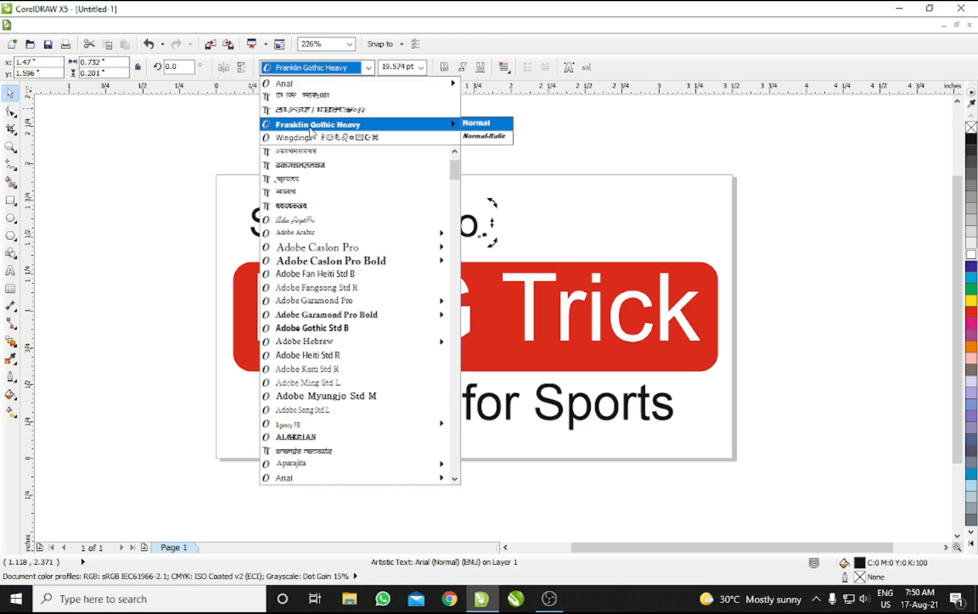
left_click(311, 125)
left_click(371, 159)
left_click(431, 225)
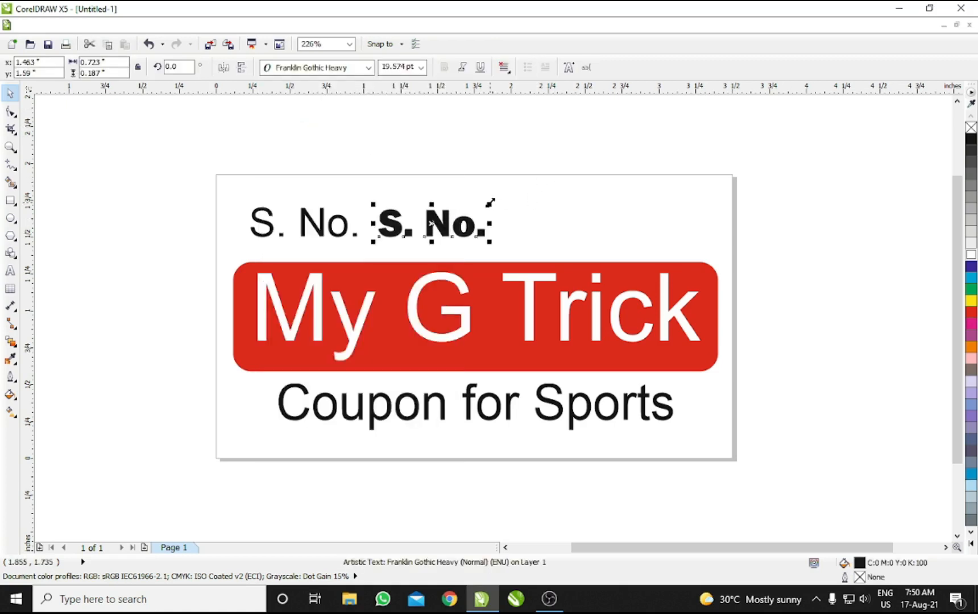
left_click_drag(490, 202, 544, 190)
left_click(436, 127)
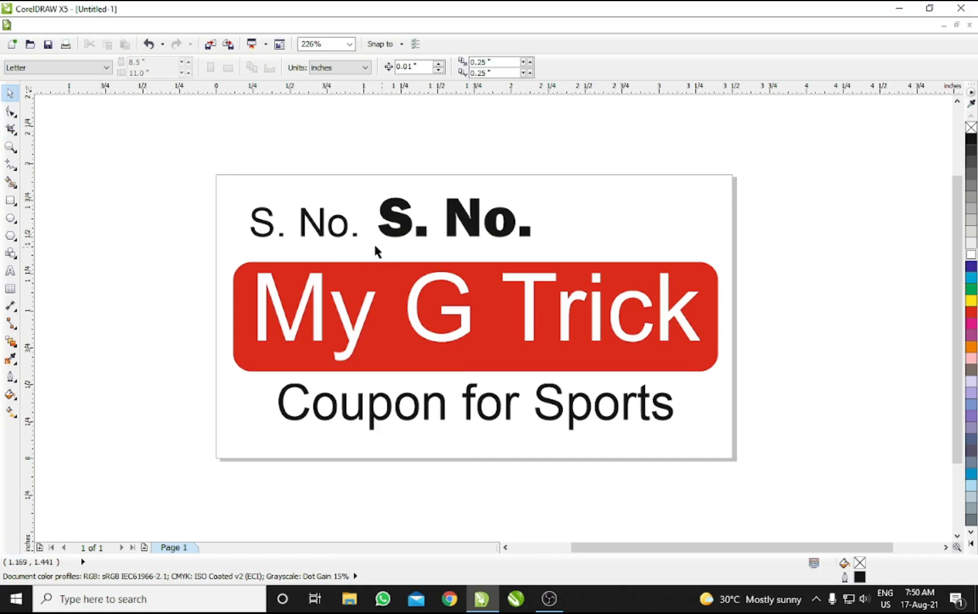
left_click(29, 25)
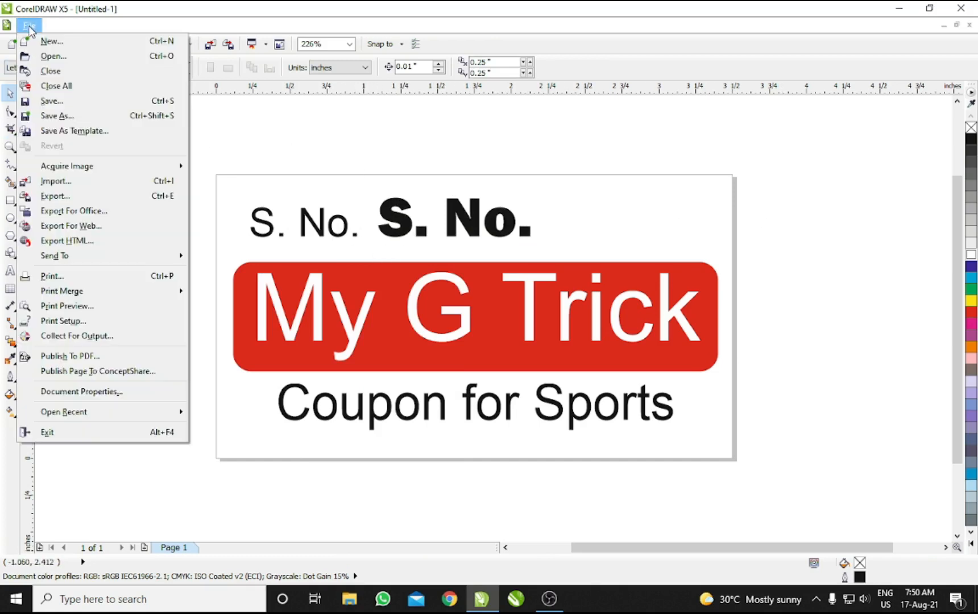
Step: Start a new merge field list, adding and then removing a stray 'gdgf' text field
mouse_move(81, 295)
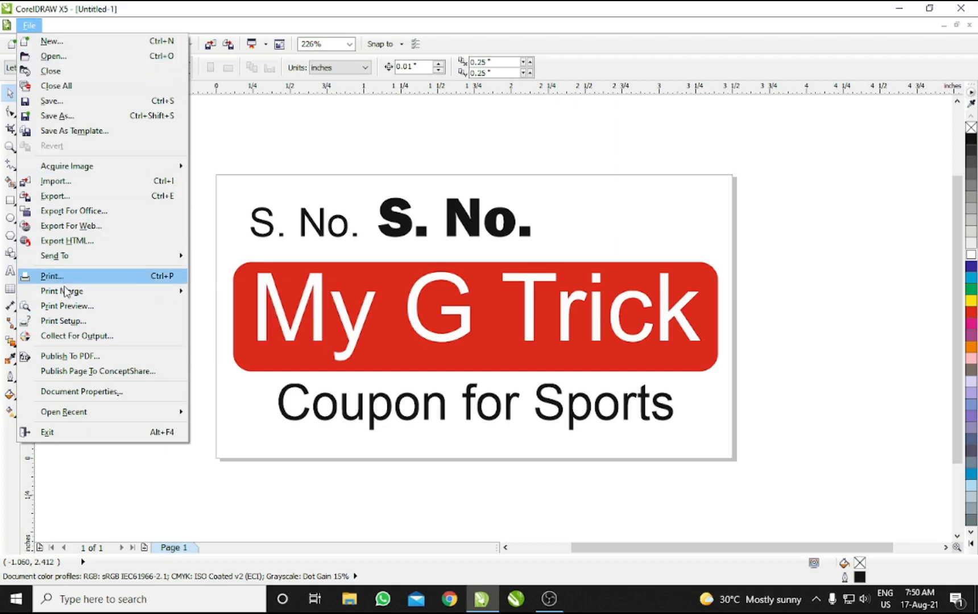
left_click(239, 293)
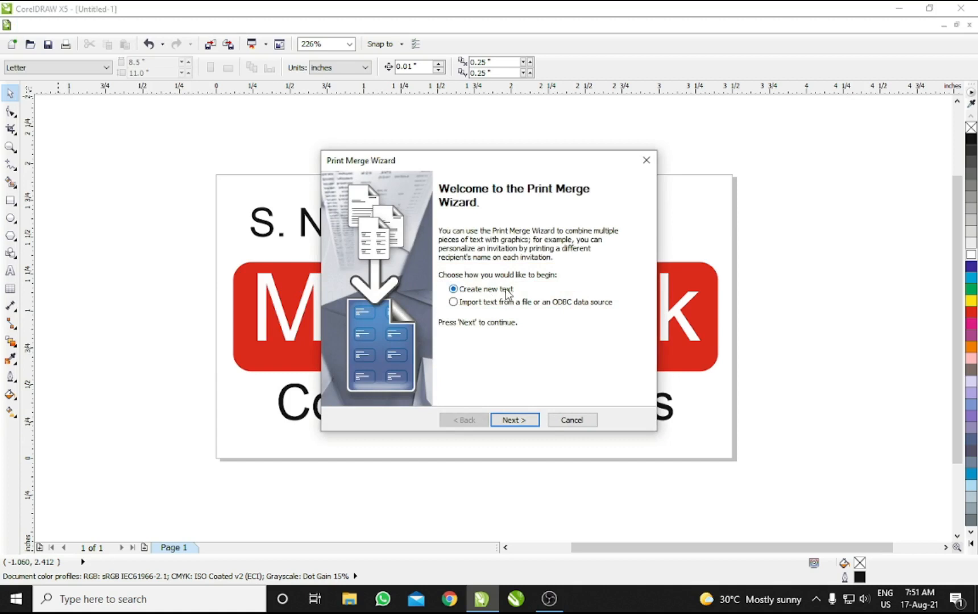
left_click(512, 420)
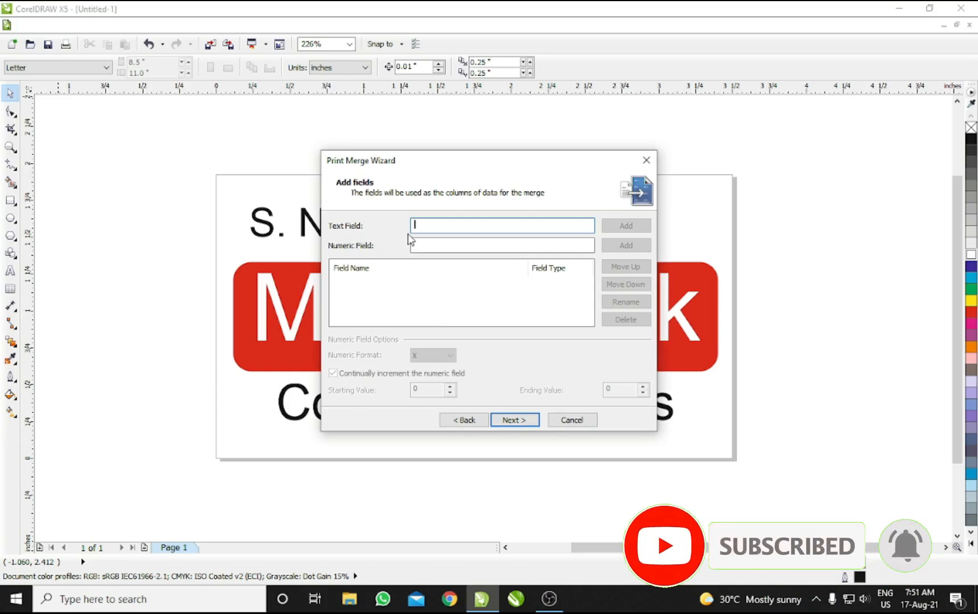
type("gdgf")
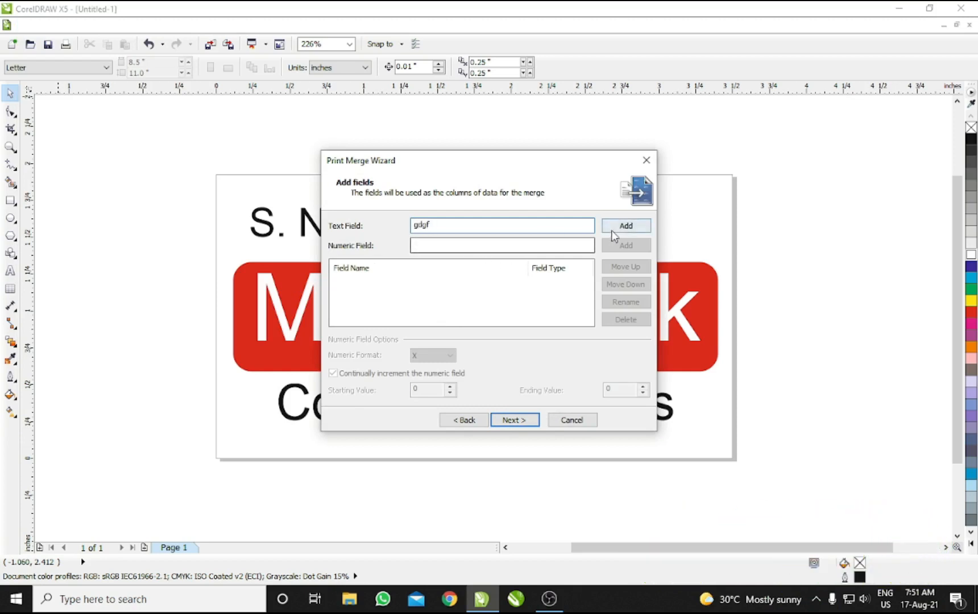
left_click(623, 227)
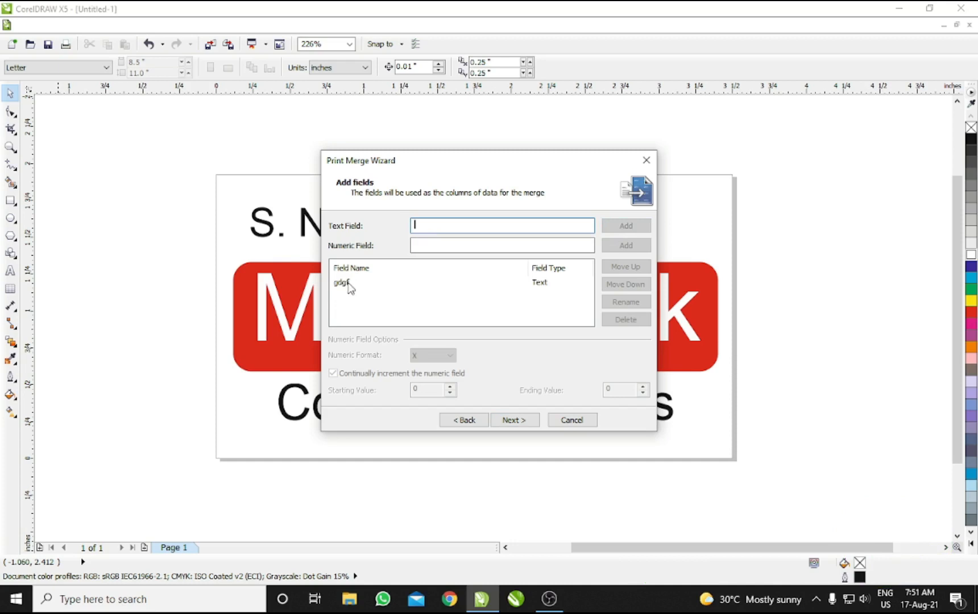
left_click(540, 284)
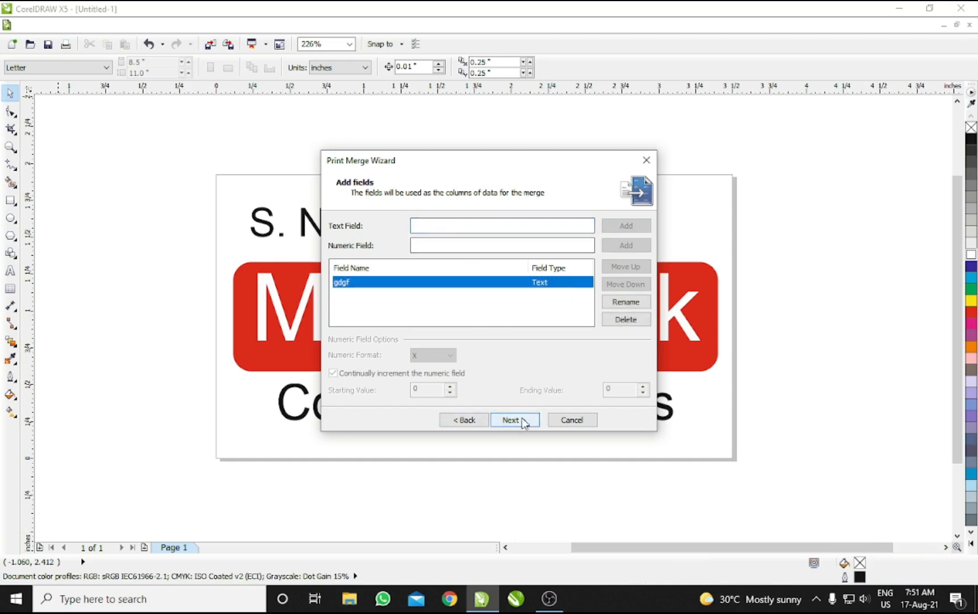
left_click(439, 245)
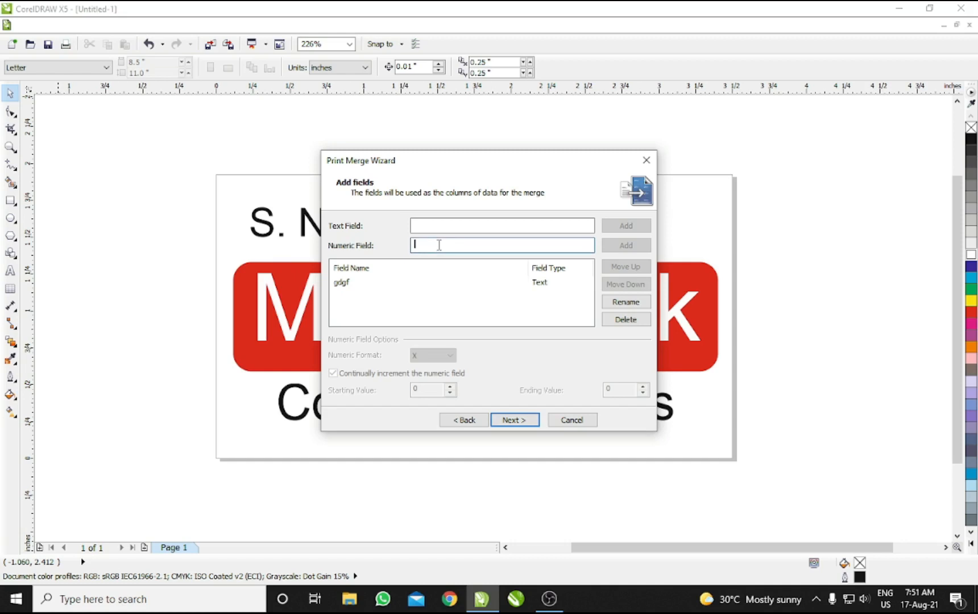
left_click(537, 284)
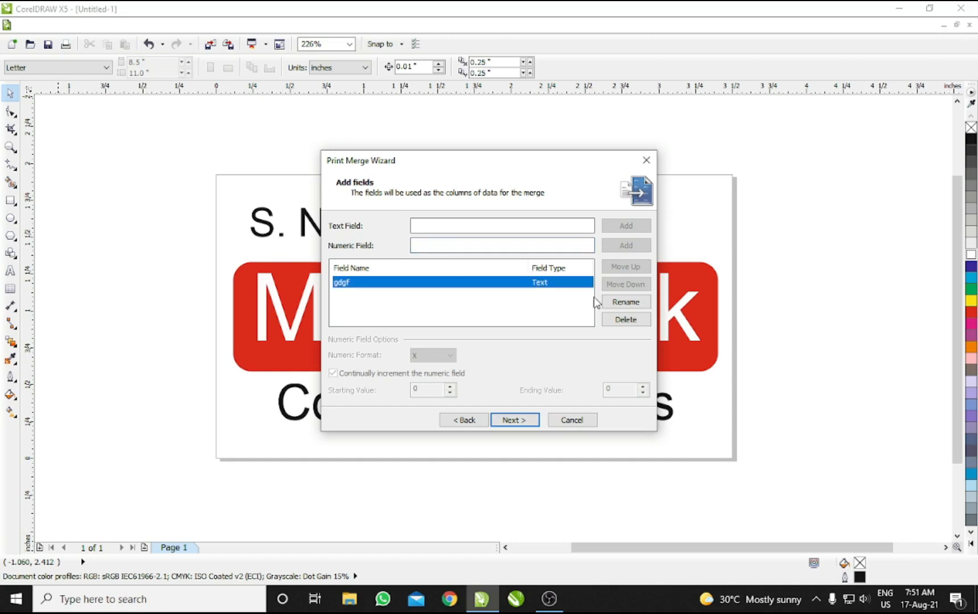
left_click(625, 319)
Step: Add a numeric S.No. field with starting value 1 and continual increment turned off
left_click(428, 244)
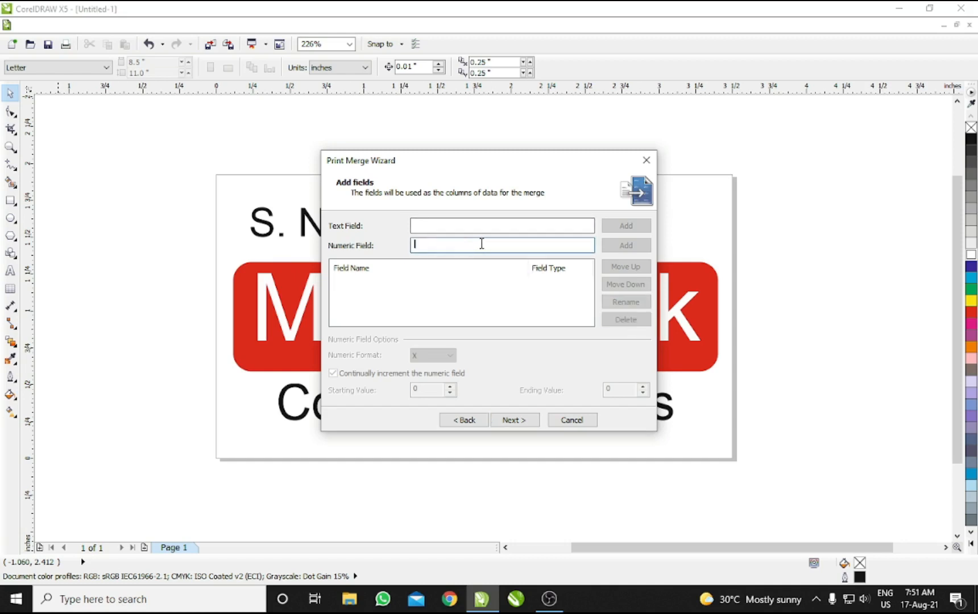
type("S.")
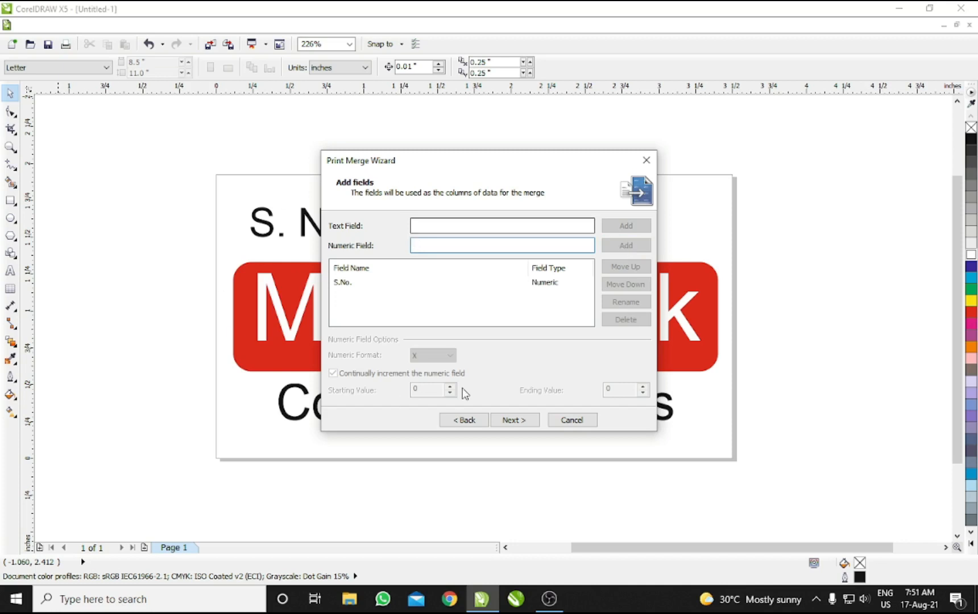
left_click(540, 284)
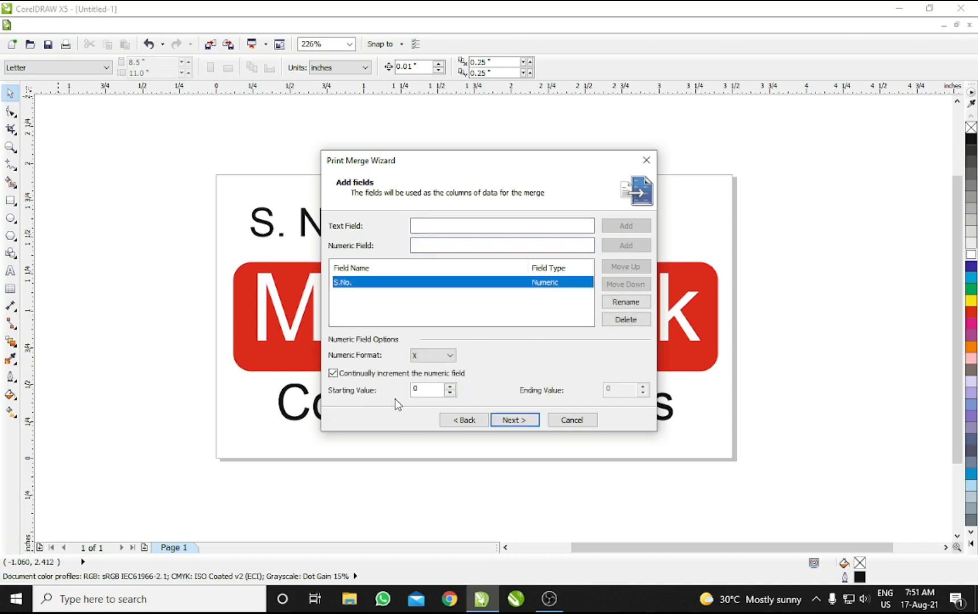
double_click(424, 390)
type("1")
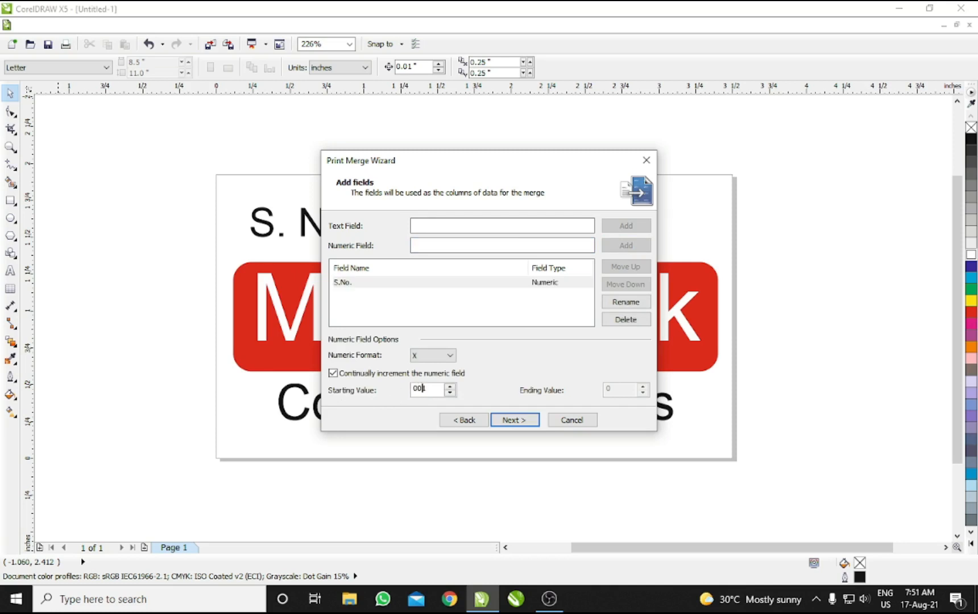
key("Tab")
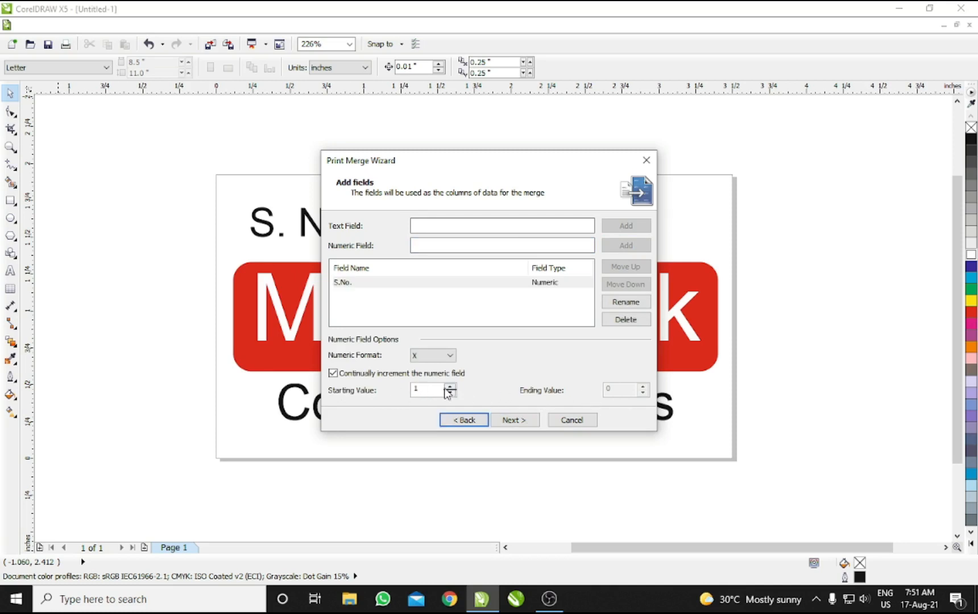
left_click(372, 376)
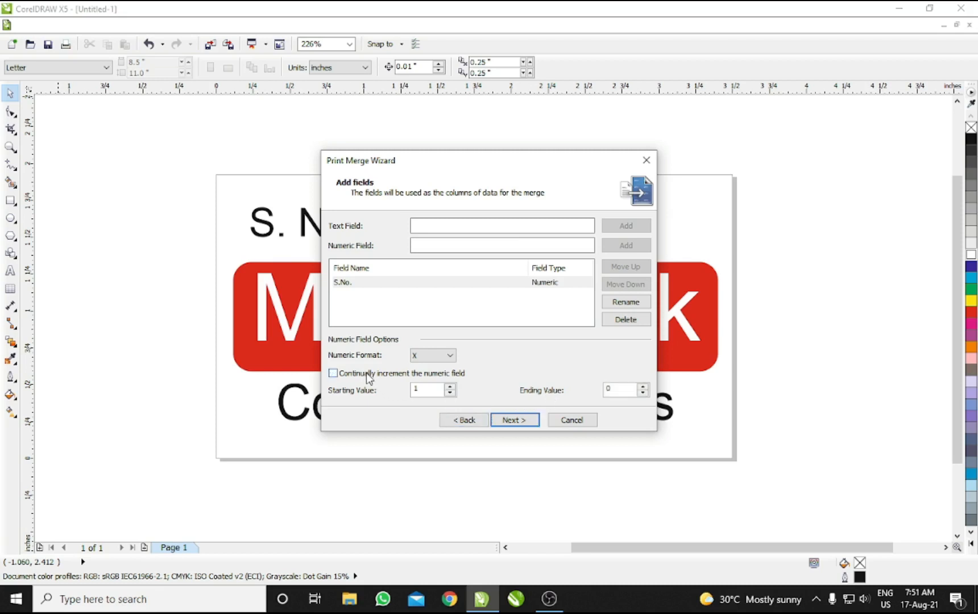
double_click(620, 388)
Step: Finish the wizard with S.No. records 1–100, then select all the bold S. No. text
left_click(523, 421)
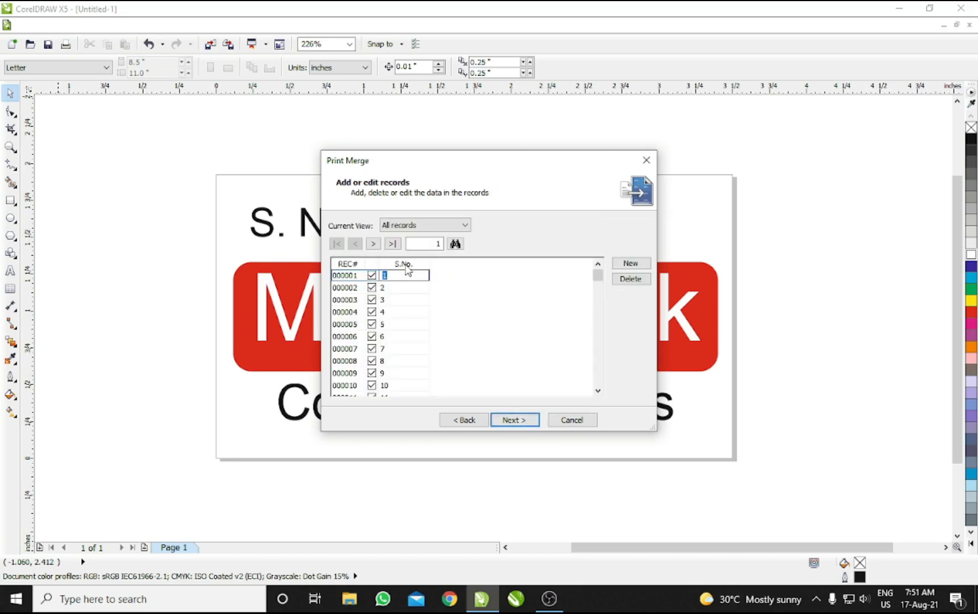
left_click_drag(598, 275, 598, 378)
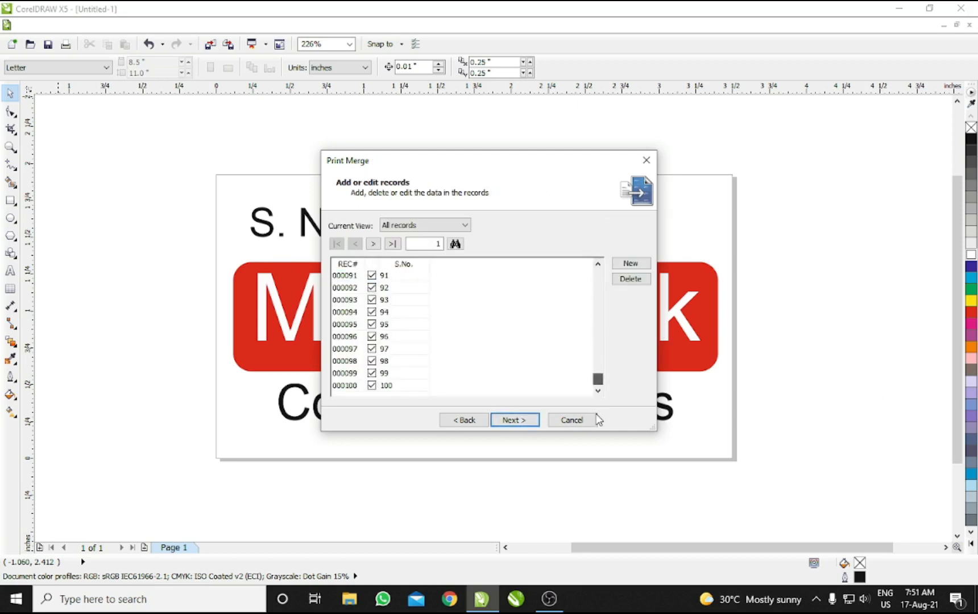
left_click(512, 420)
left_click(514, 420)
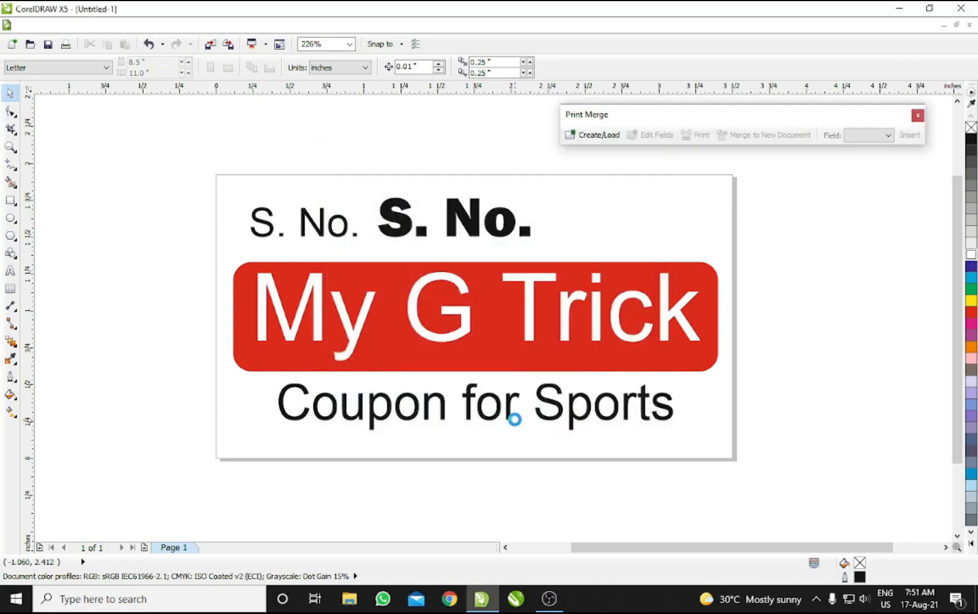
double_click(474, 232)
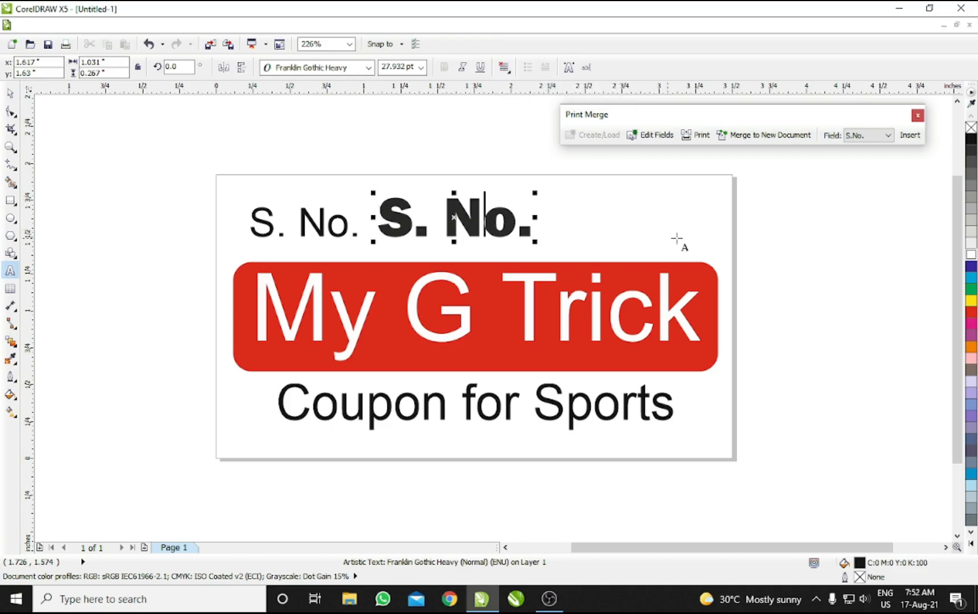
key("ctrl+a")
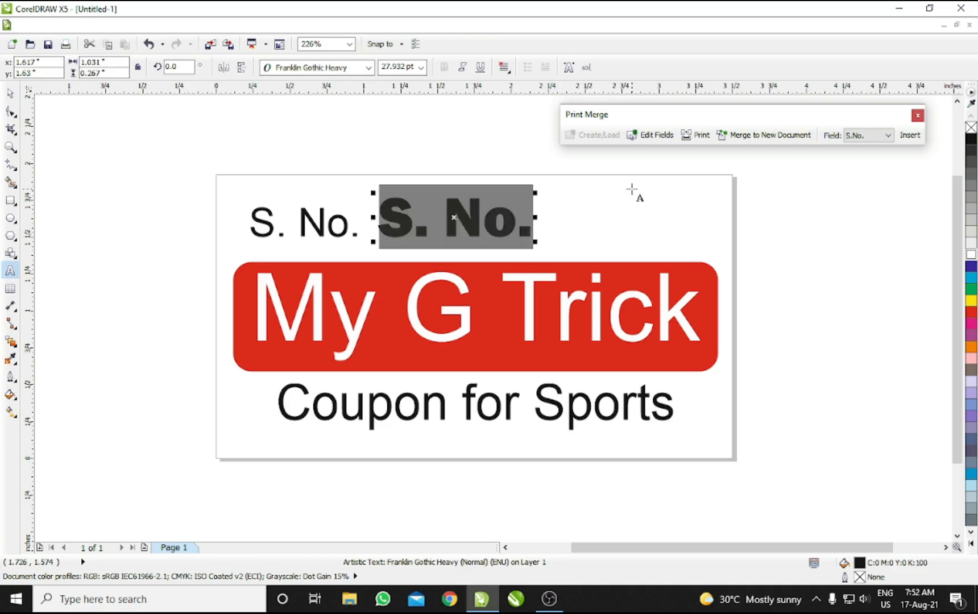
Step: Insert the S.No. merge field in place of the bold text, then start printing
left_click(885, 137)
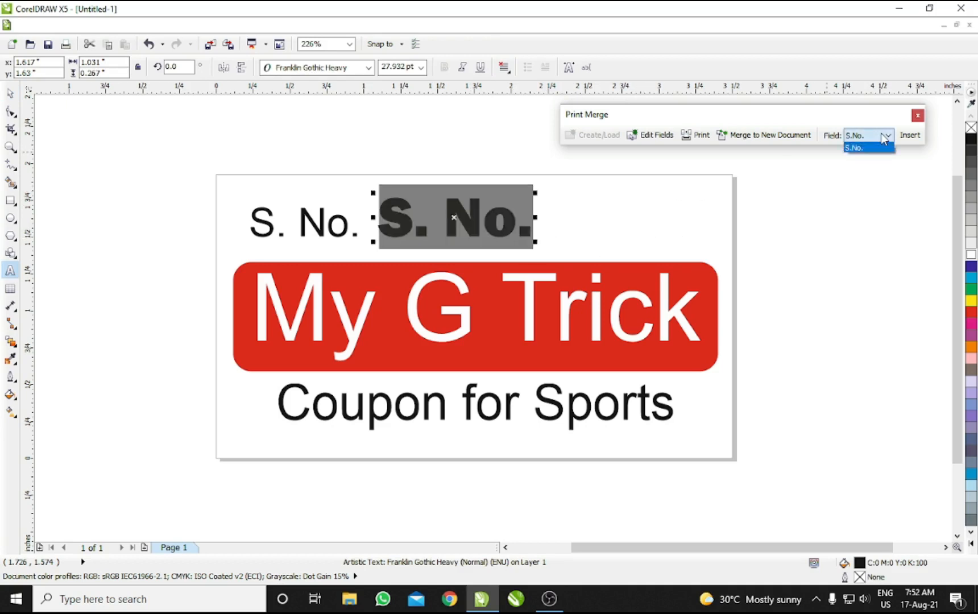
left_click(865, 148)
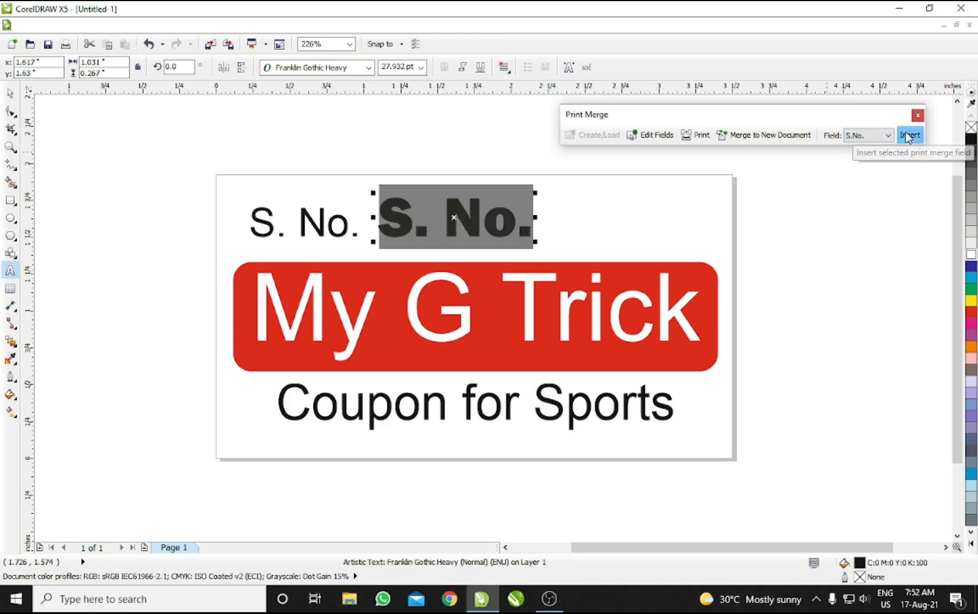
left_click(909, 136)
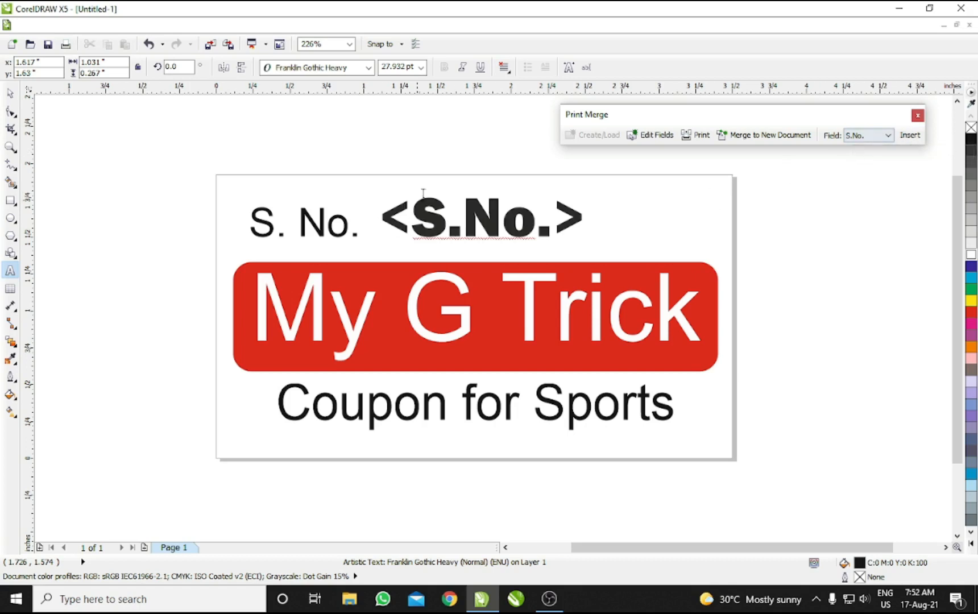
key("ctrl+space")
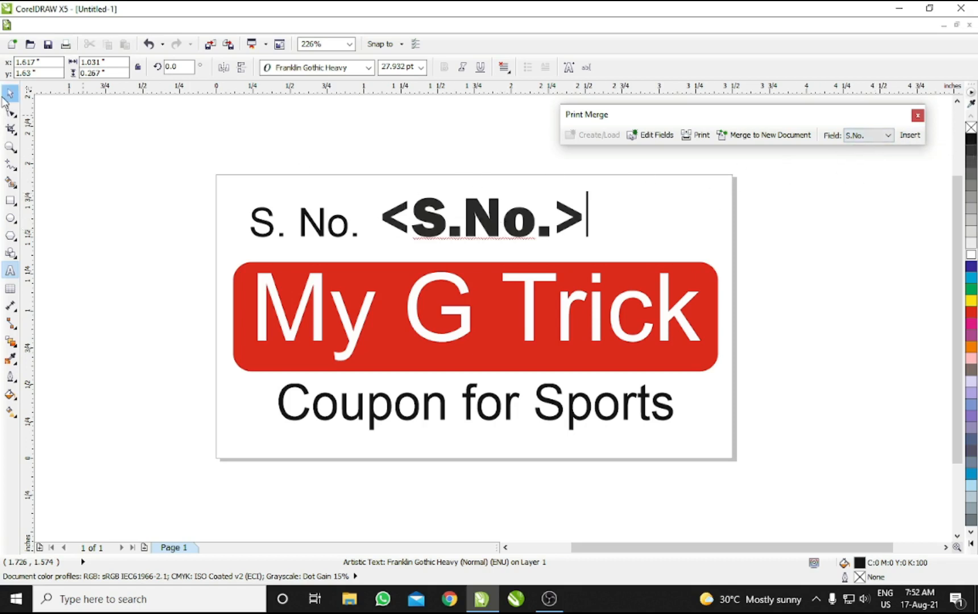
left_click(392, 142)
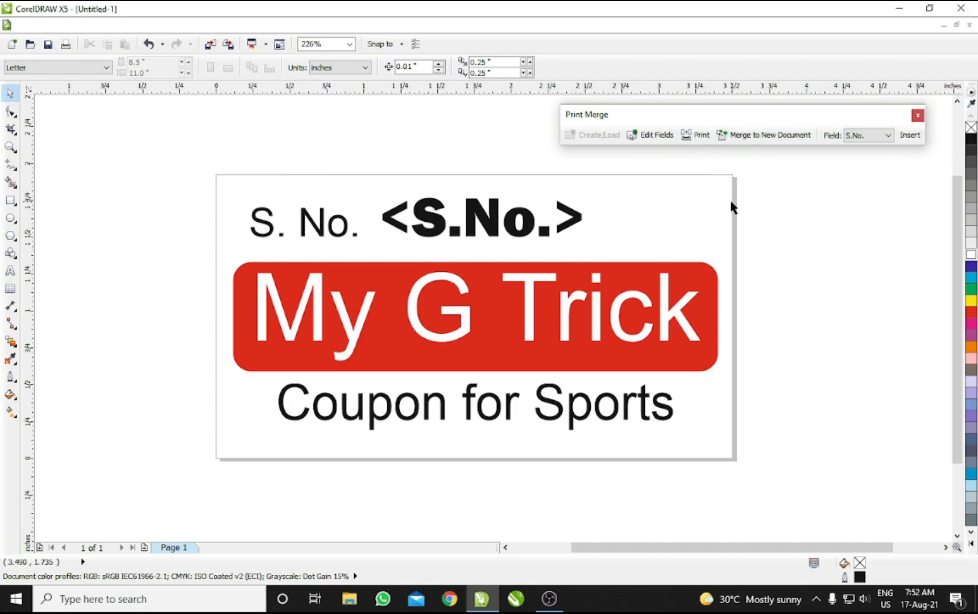
left_click(695, 134)
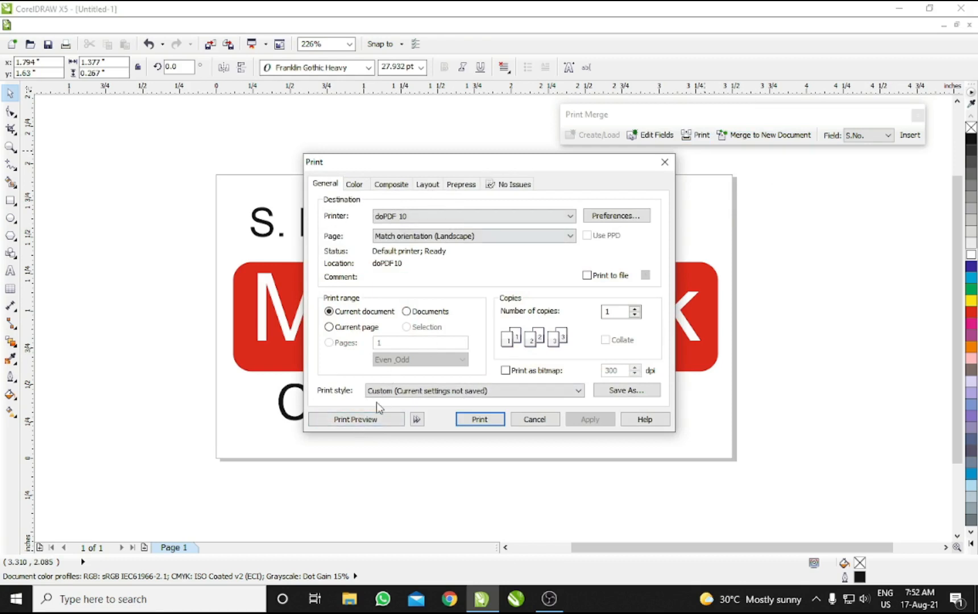
Step: Preview sheets 2, 3 and the last (coupons 91–100), then close without printing
left_click(369, 425)
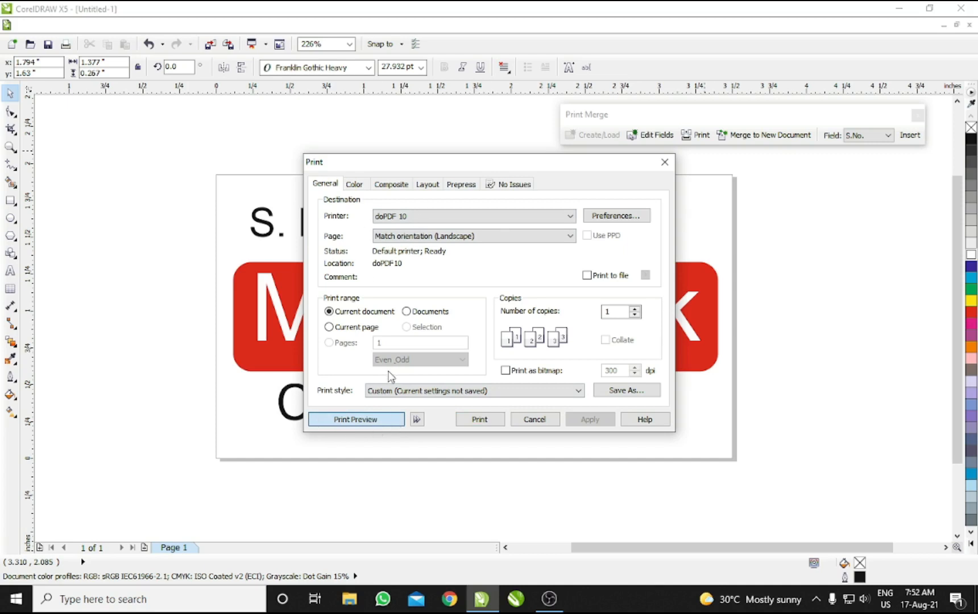
left_click(401, 420)
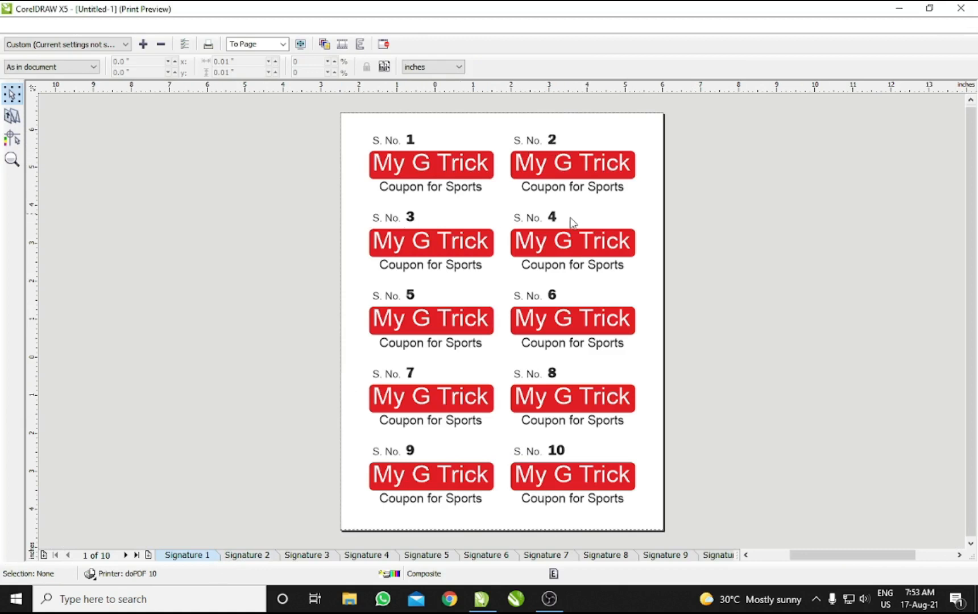
left_click(253, 556)
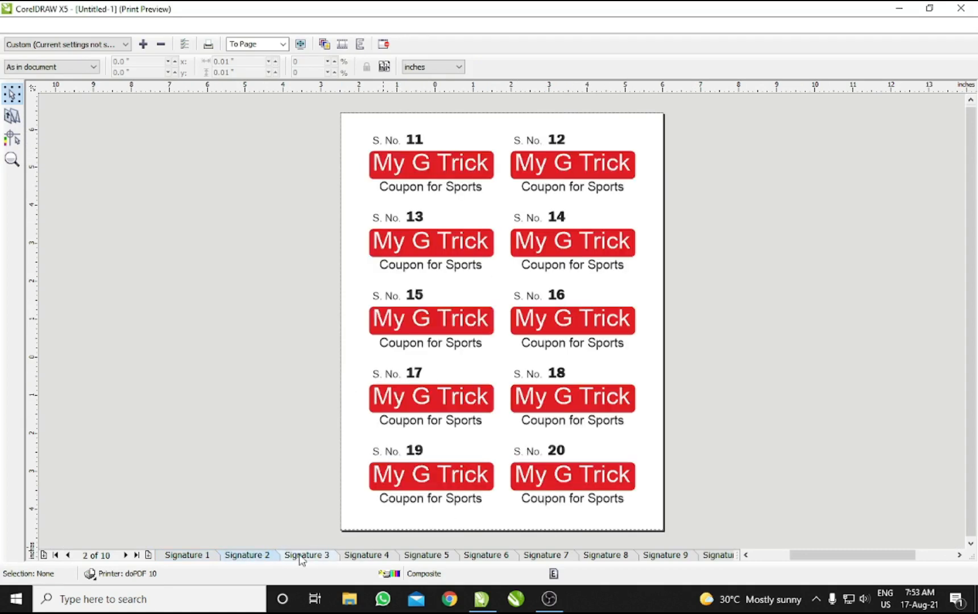
left_click(300, 556)
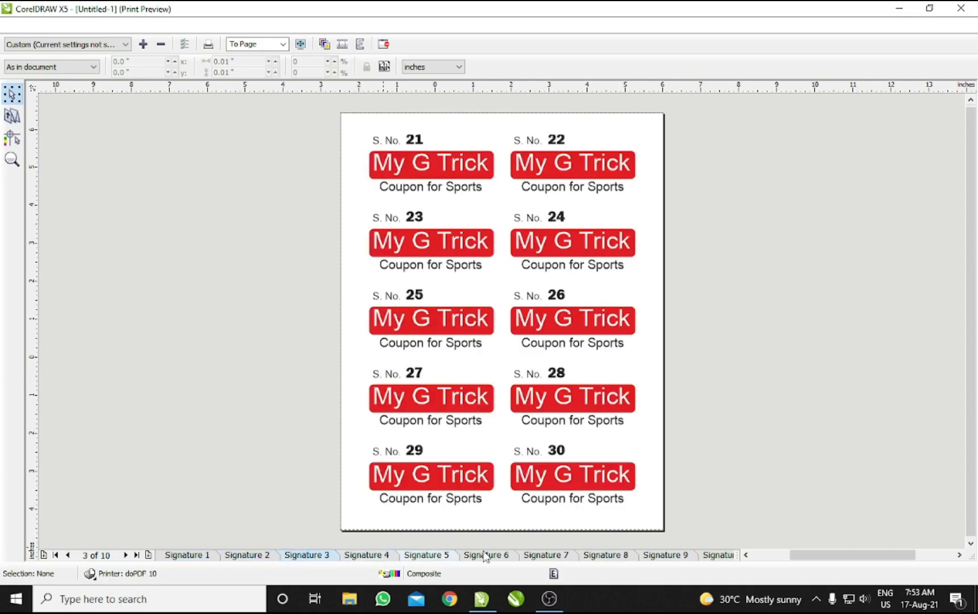
left_click(136, 555)
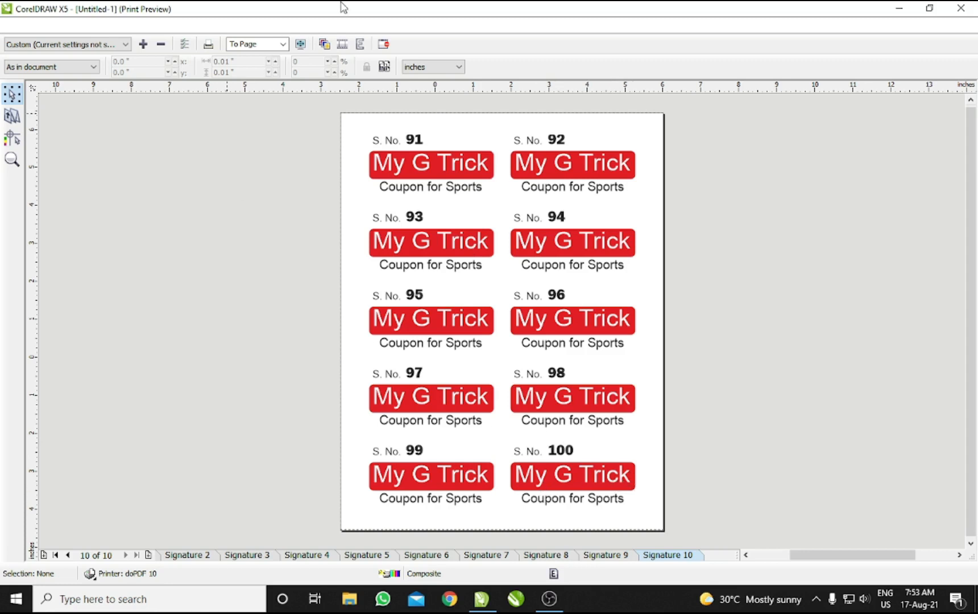
left_click(383, 44)
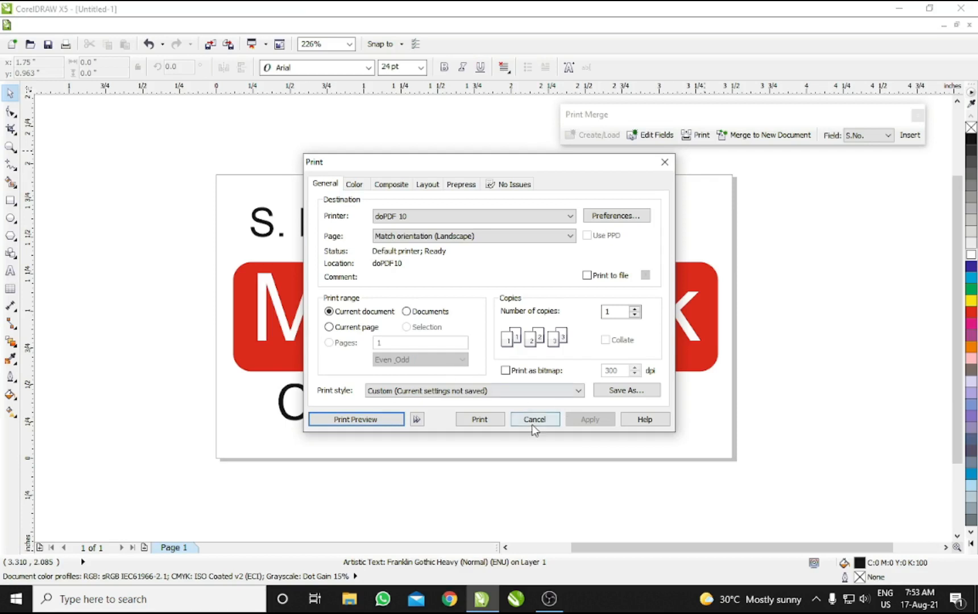
left_click(534, 421)
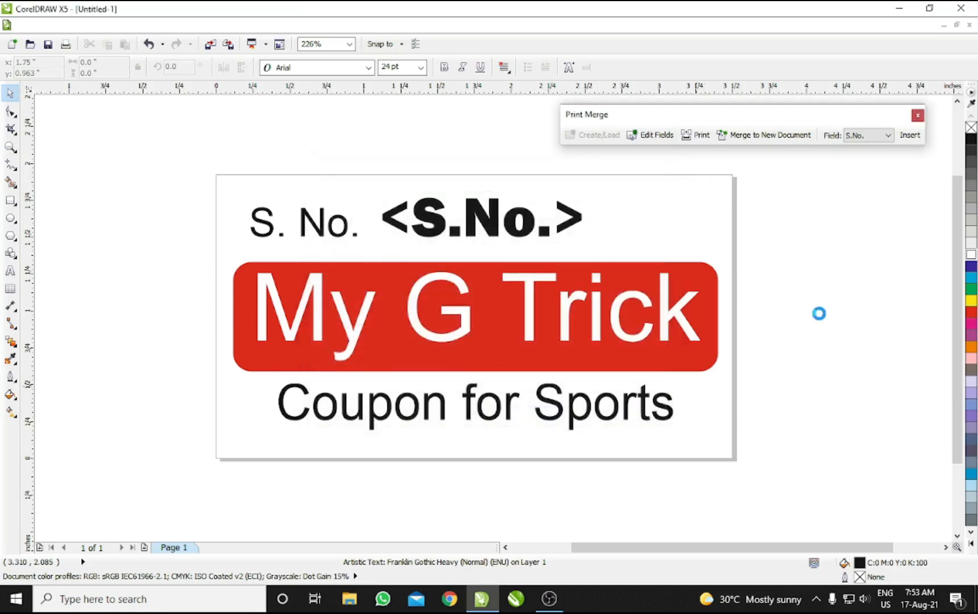
Step: Merge the S.No. field into a new document and bring the PrintMerge1 window forward
left_click(829, 286)
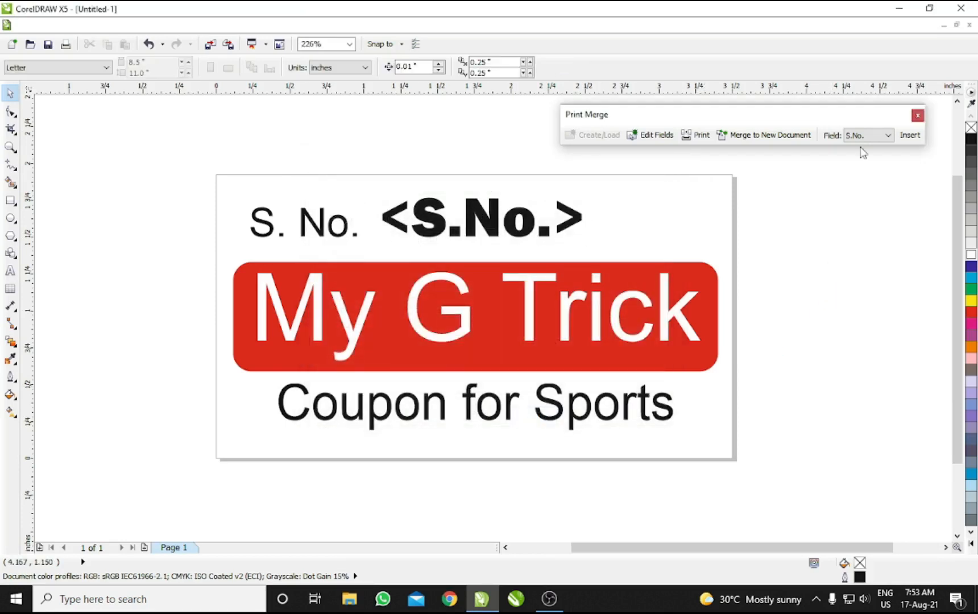
left_click(769, 136)
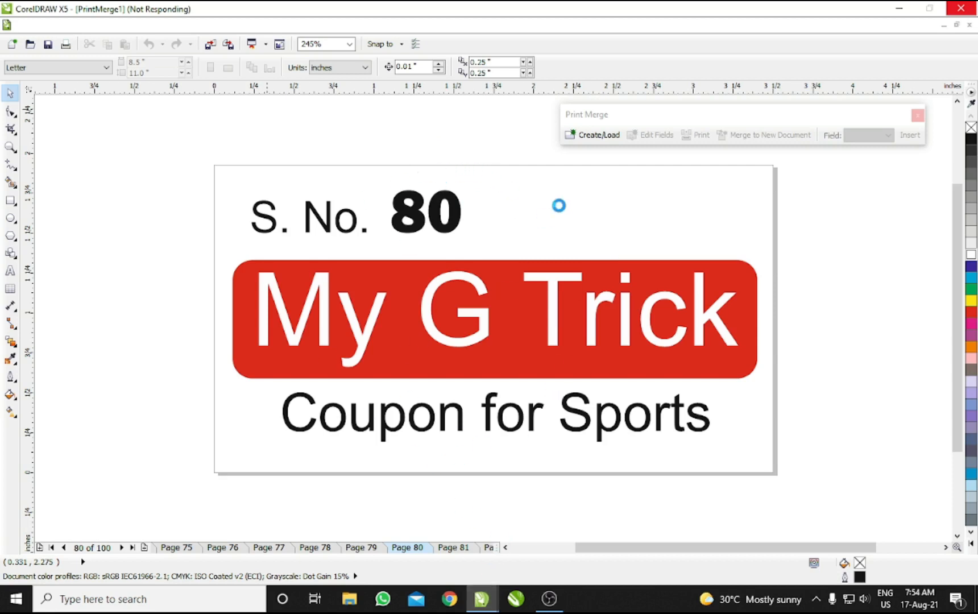
mouse_move(482, 599)
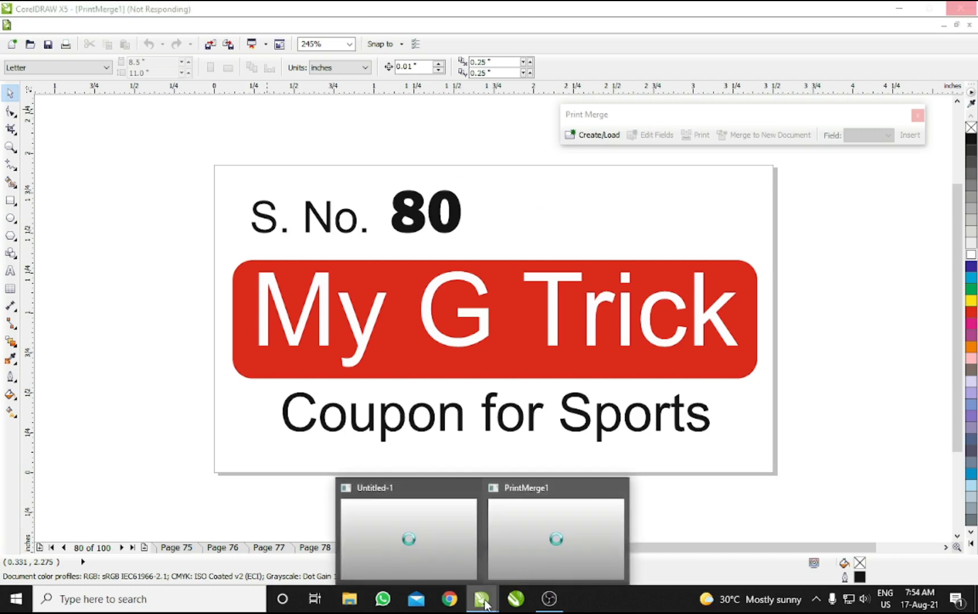
mouse_move(427, 536)
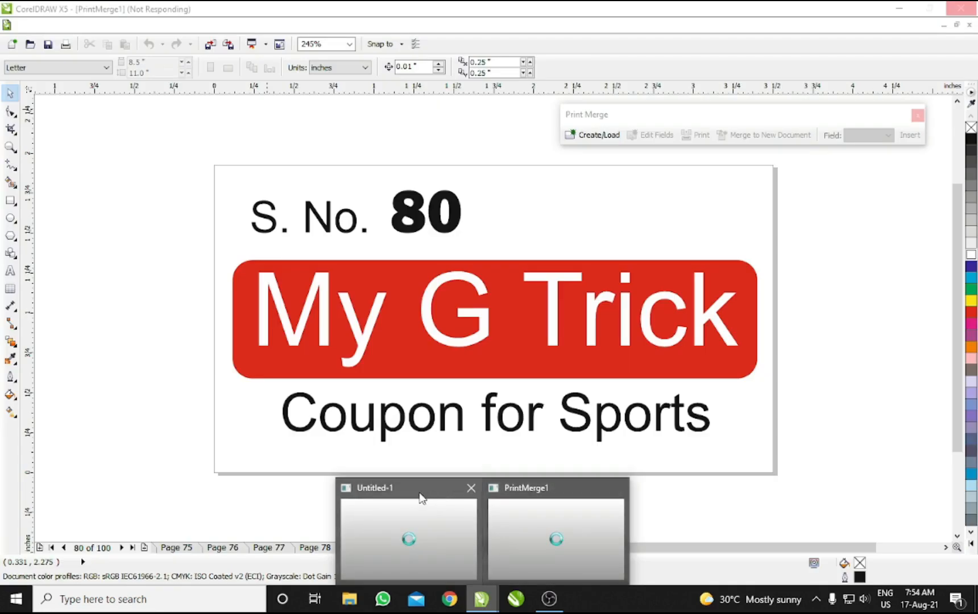
mouse_move(420, 494)
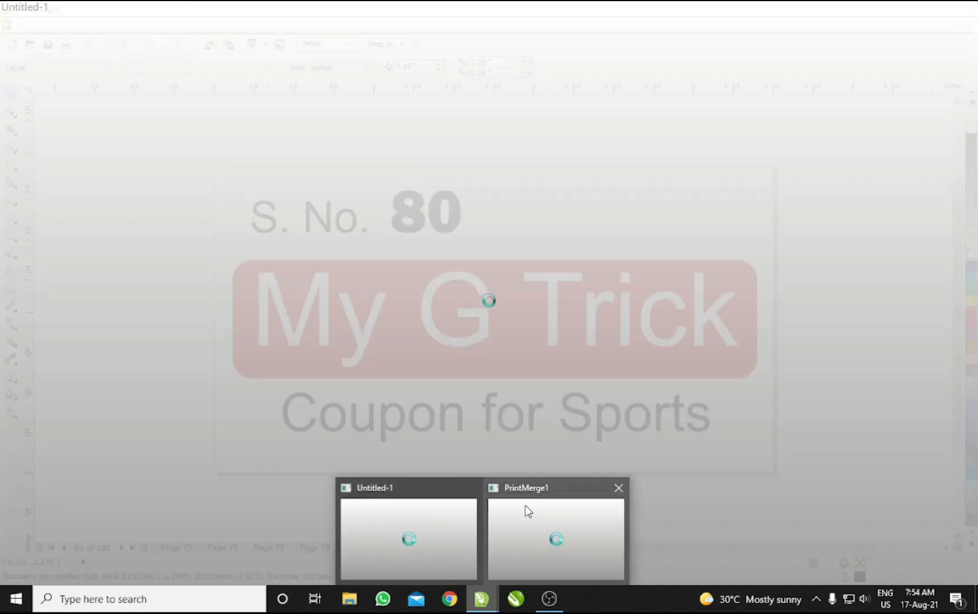
mouse_move(524, 509)
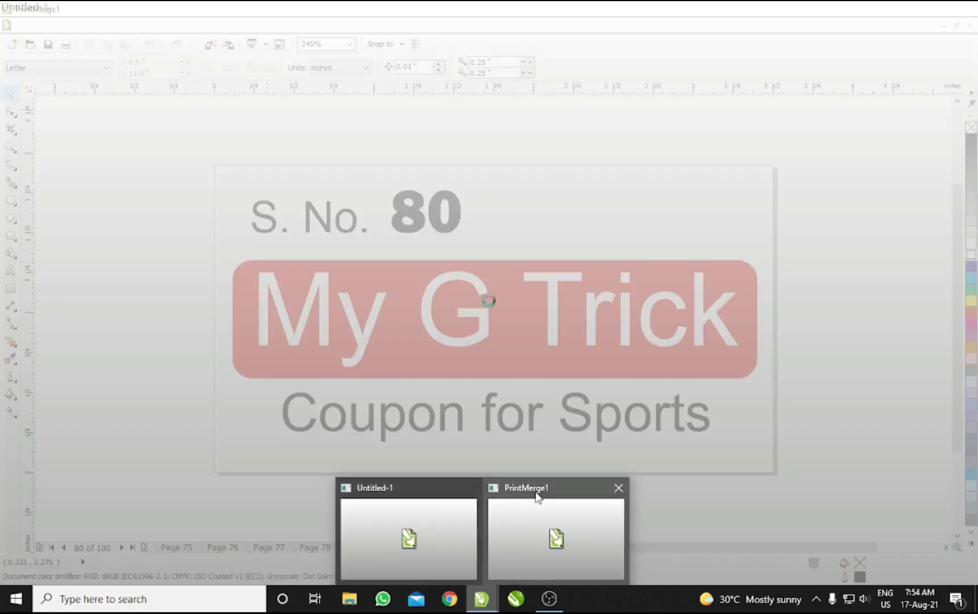
left_click(537, 492)
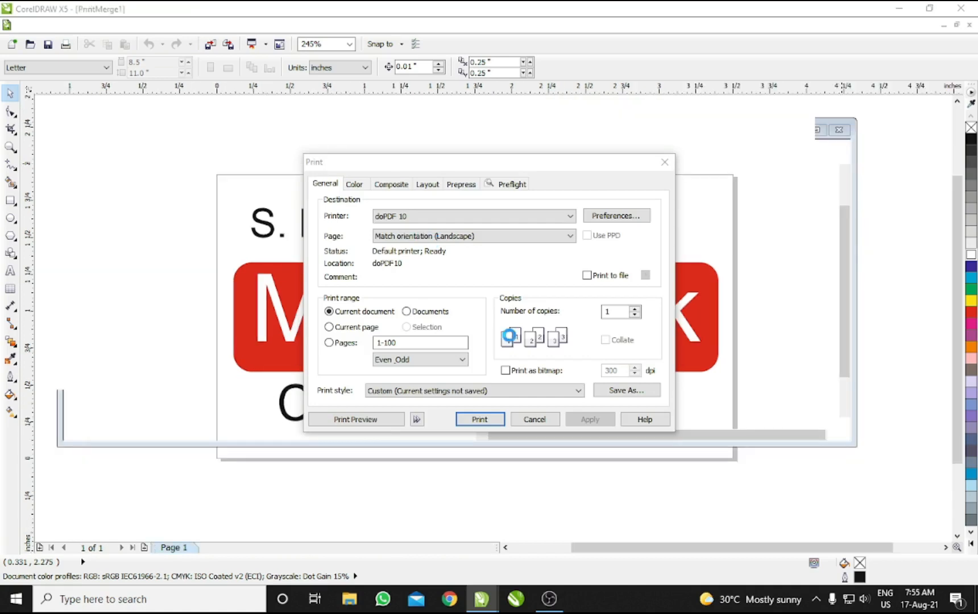
left_click(367, 419)
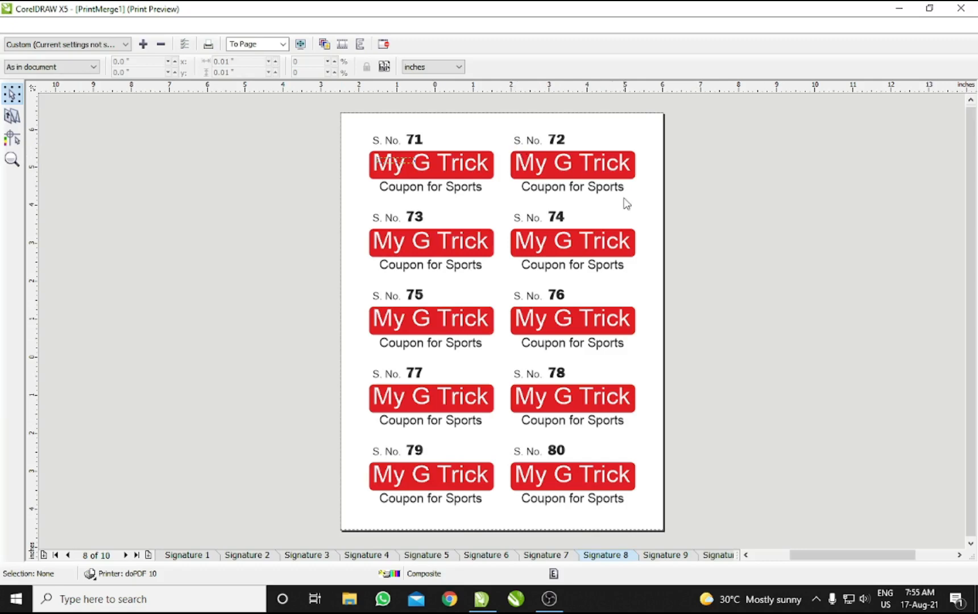
left_click(681, 556)
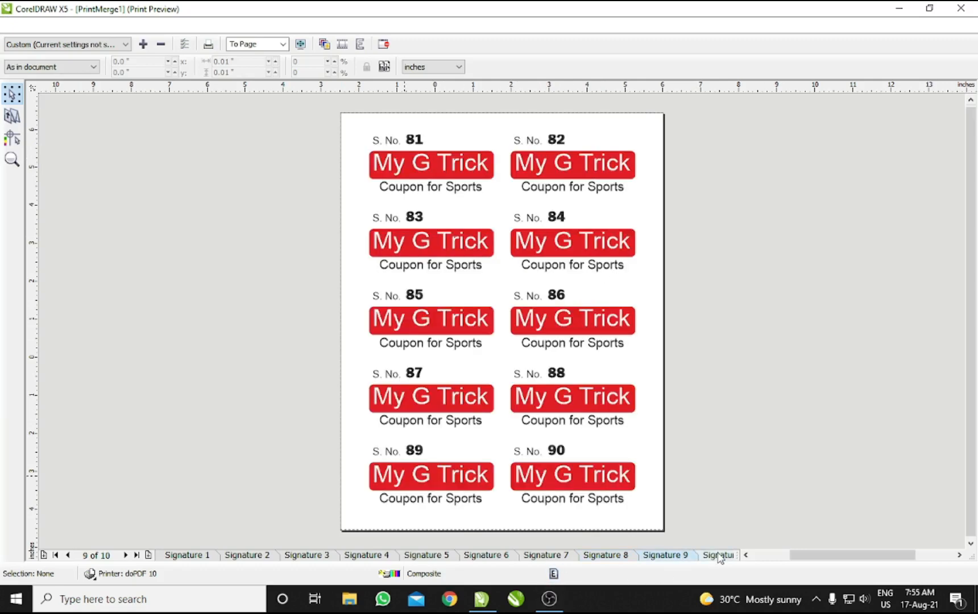
left_click(720, 555)
left_click(190, 555)
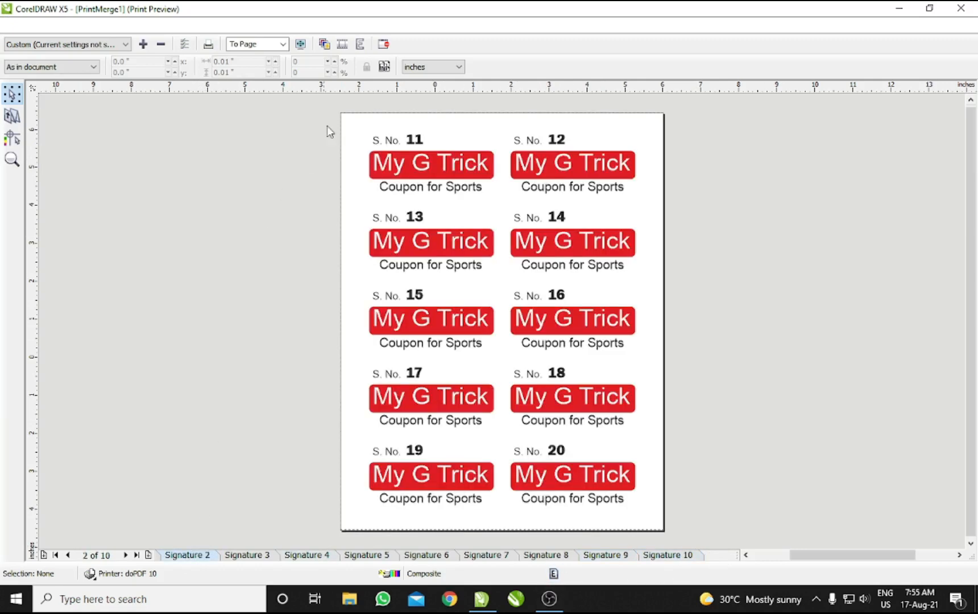
left_click(384, 45)
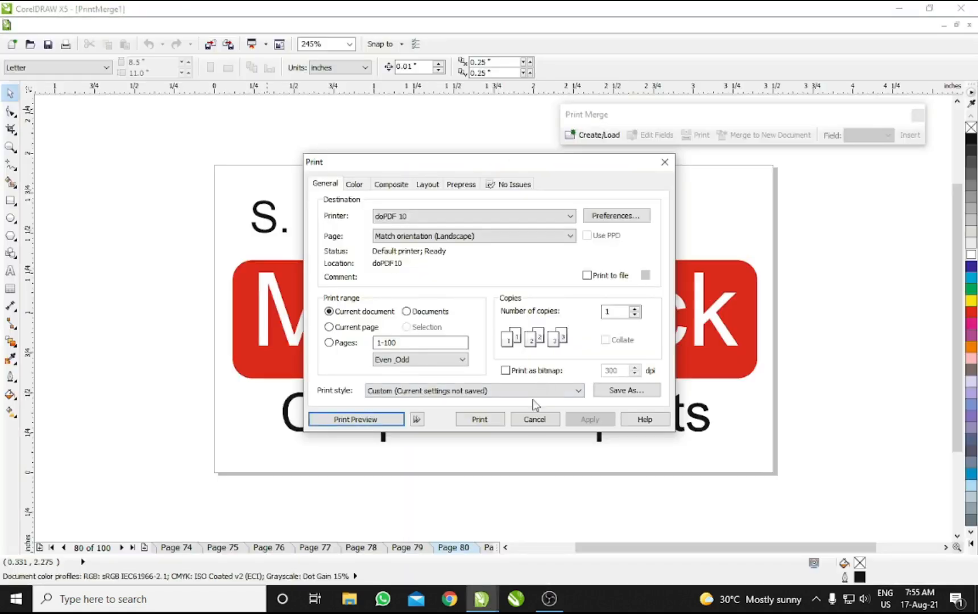
left_click(533, 419)
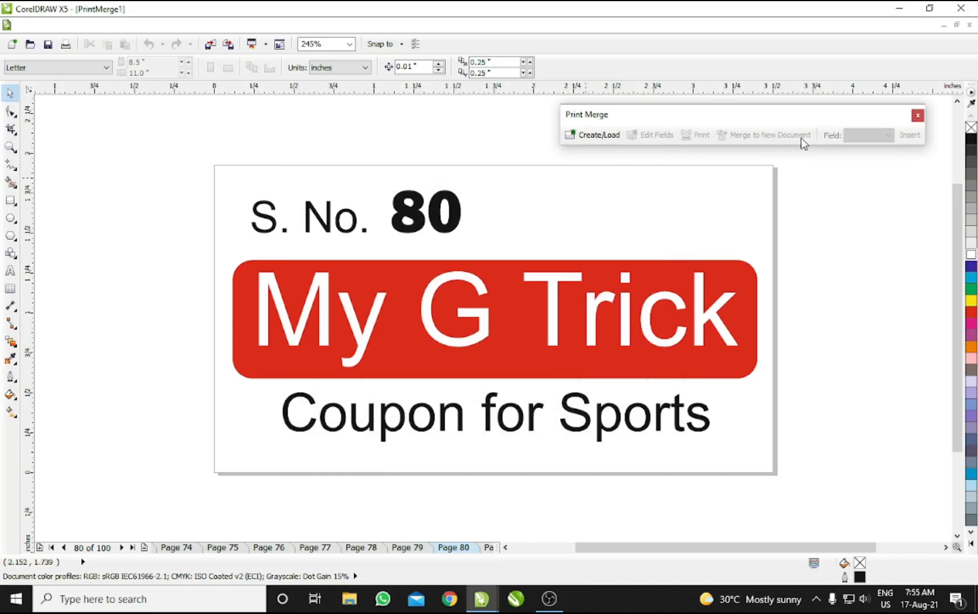
Step: Inspect the merged coupons, selecting the S. No. and My G Trick objects and viewing page 74
left_click(476, 321)
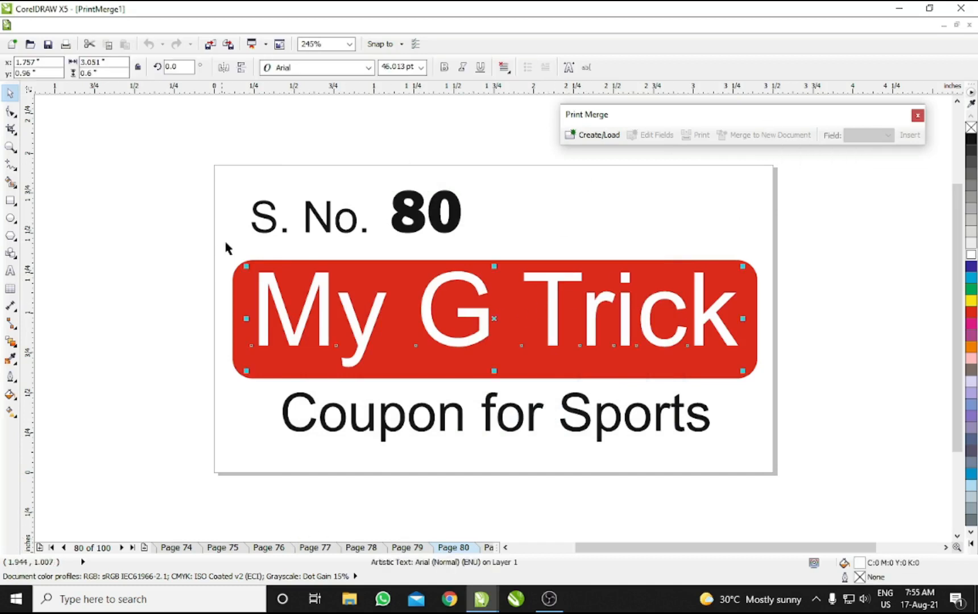
left_click(310, 202)
left_click(146, 206)
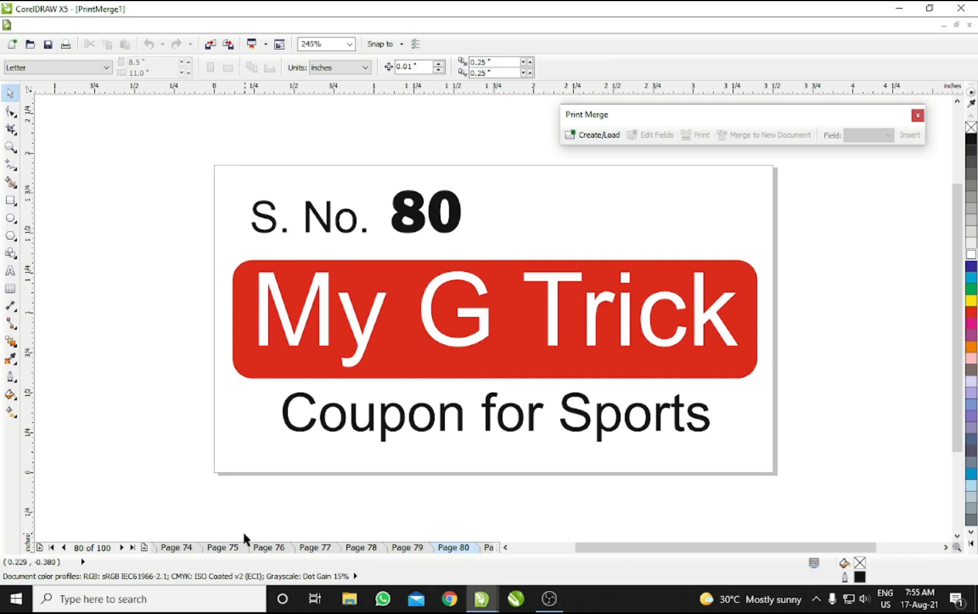
left_click(176, 548)
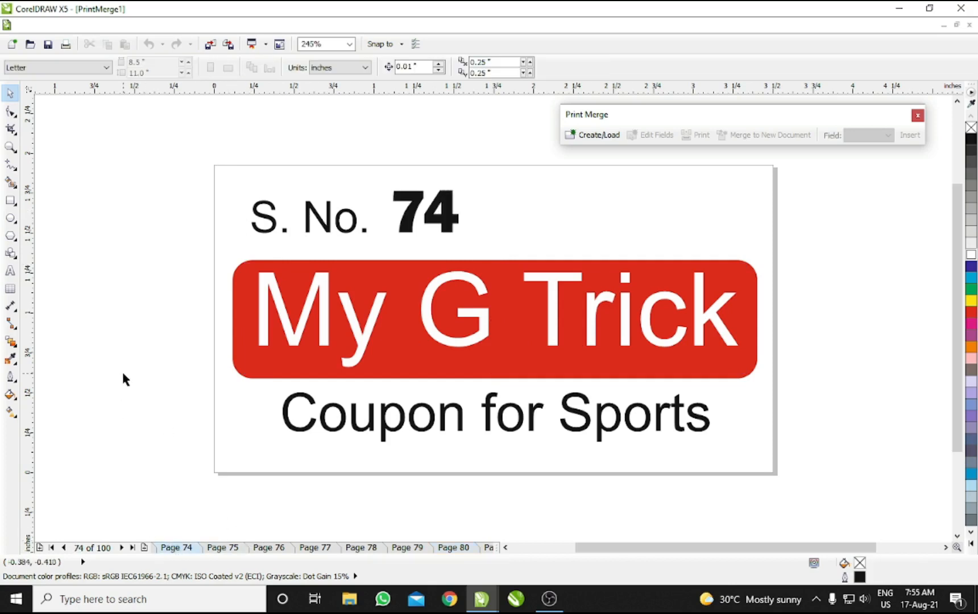
left_click(421, 279)
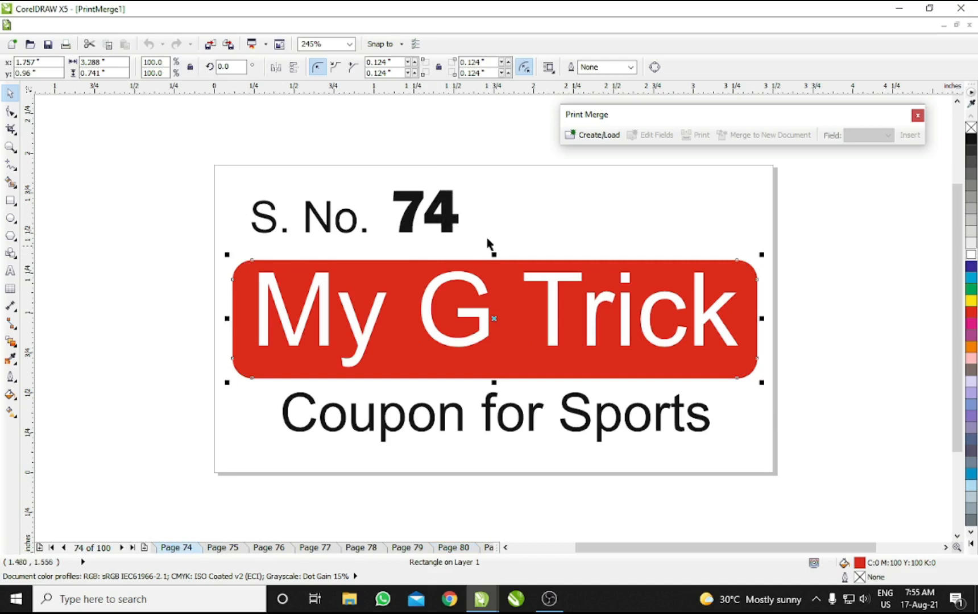
left_click(509, 210)
left_click(490, 319)
left_click(497, 205)
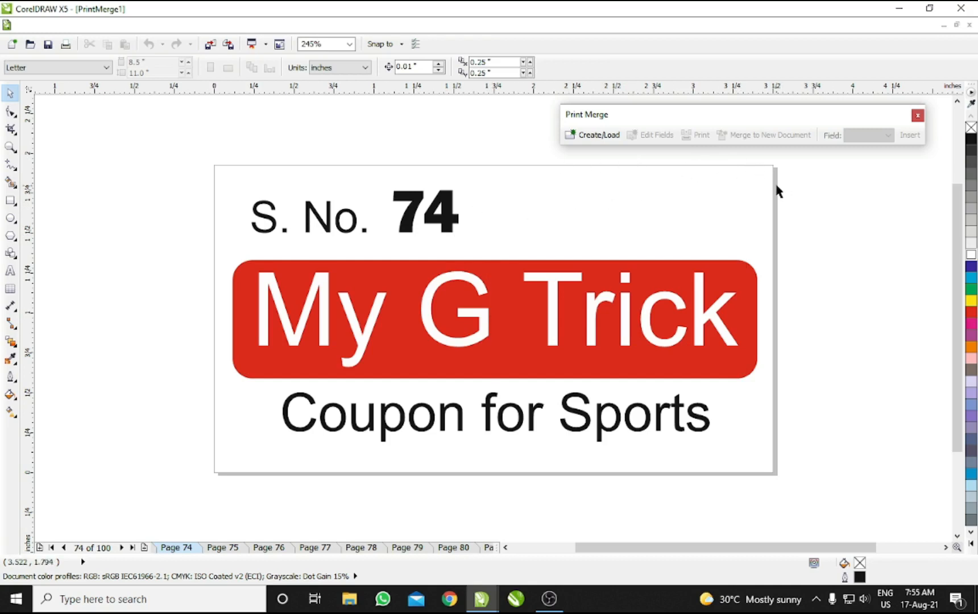
Step: Check the Untitled-1 template, then close PrintMerge1 without saving its changes
left_click(479, 599)
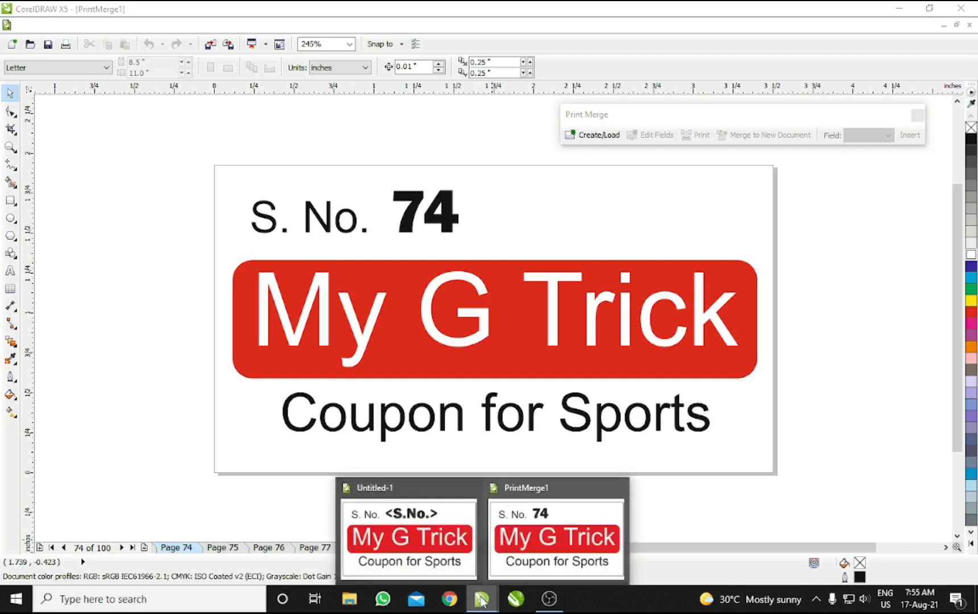
left_click(421, 549)
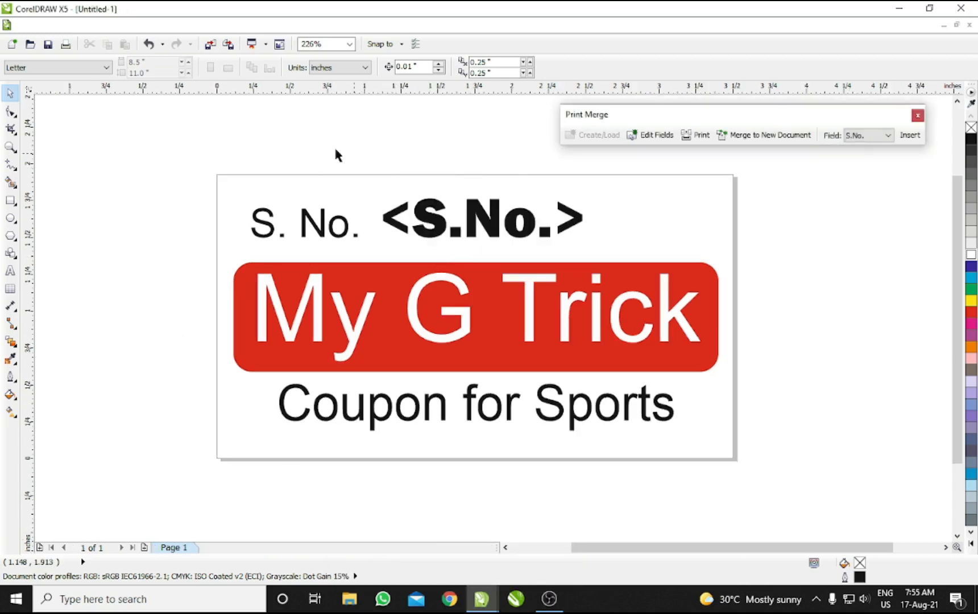
mouse_move(479, 600)
left_click(518, 539)
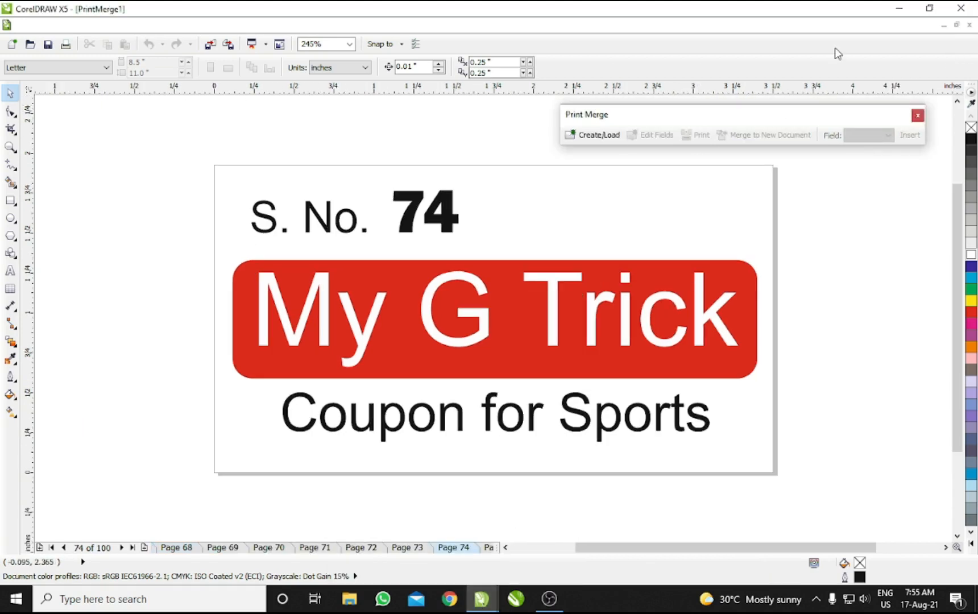
left_click(970, 25)
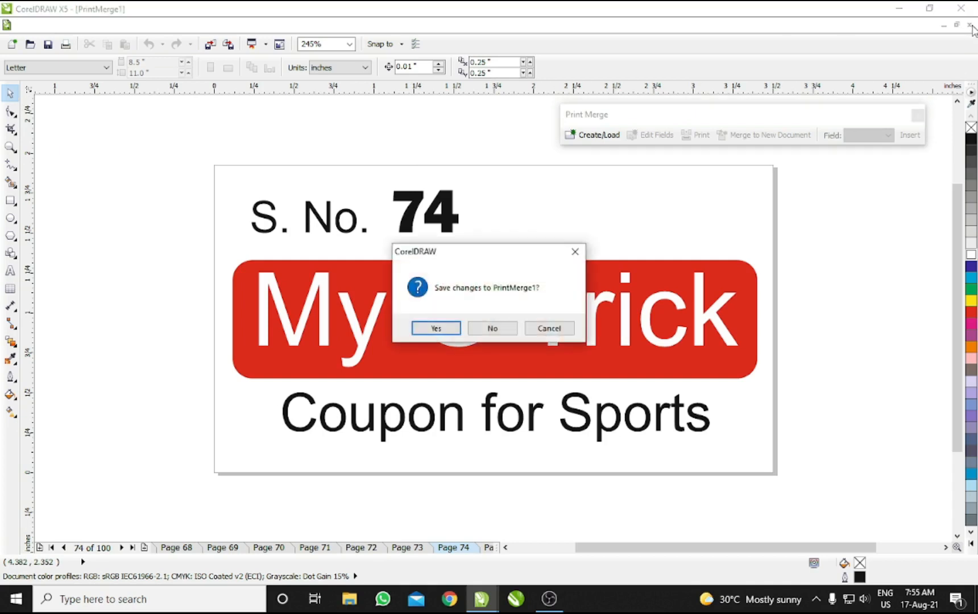
left_click(492, 328)
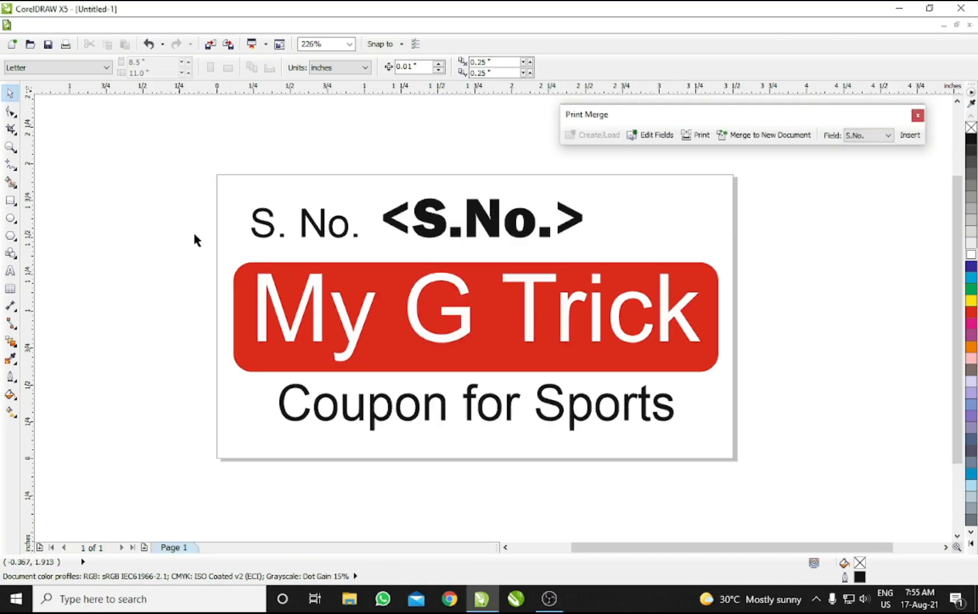
Step: Delete the red banner, its two text lines and the <S.No.> field, and finish print merge
left_click_drag(194, 240, 777, 448)
key("Delete")
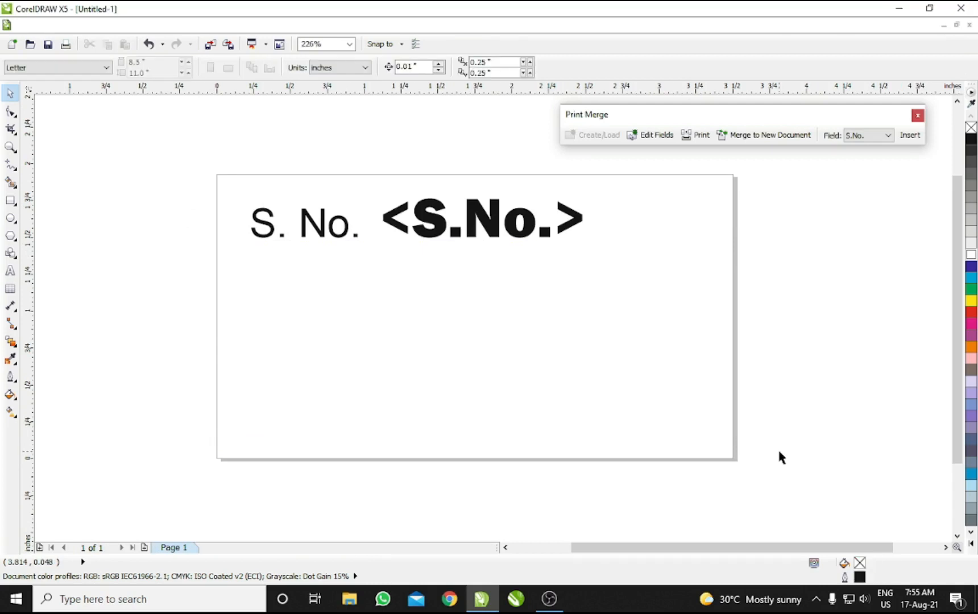
left_click(446, 230)
key("Delete")
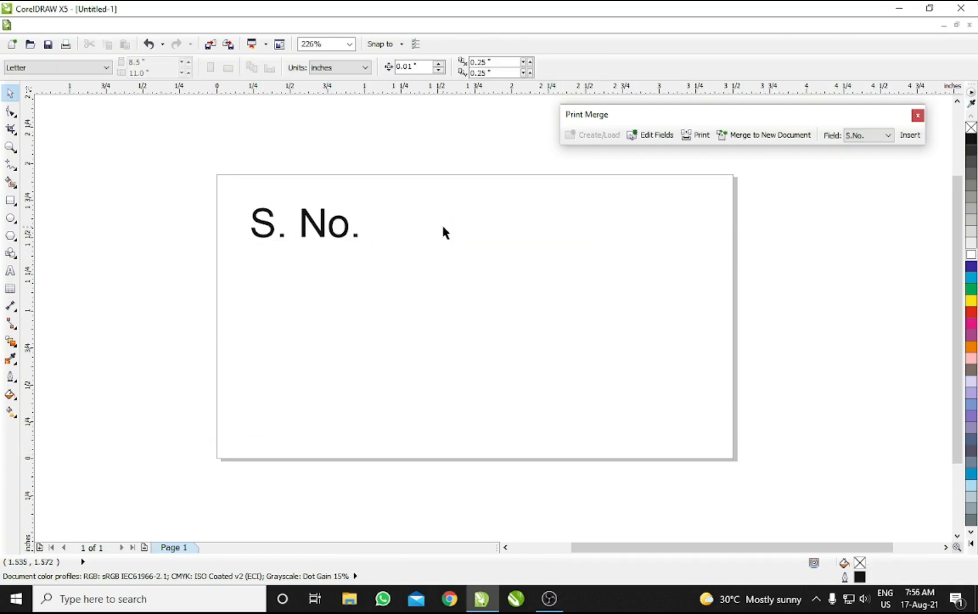
left_click(919, 117)
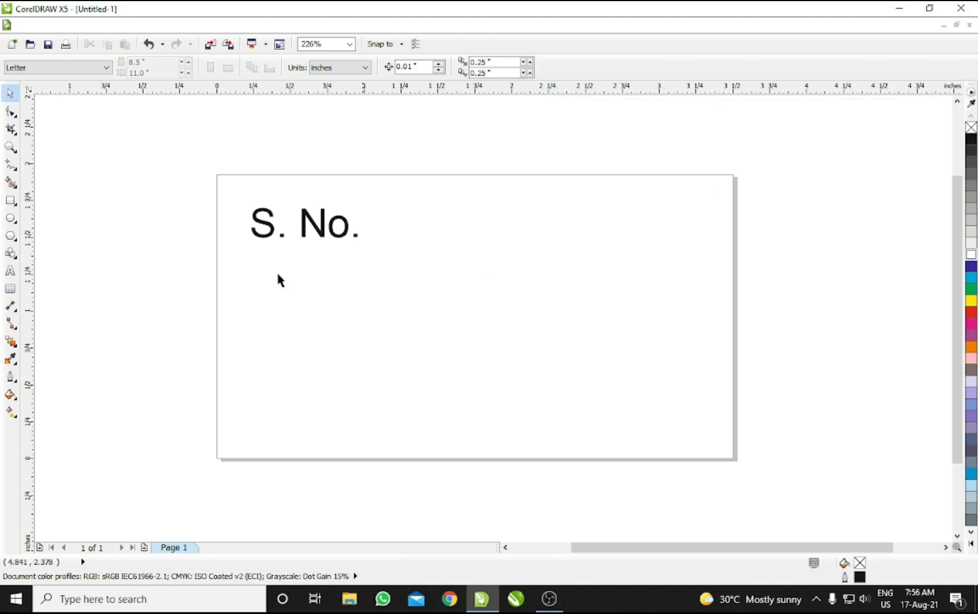
Step: Replace the S. No. text with 'Name : Xyz', then overwrite it with the recipient's full name
double_click(314, 221)
key("ctrl+a")
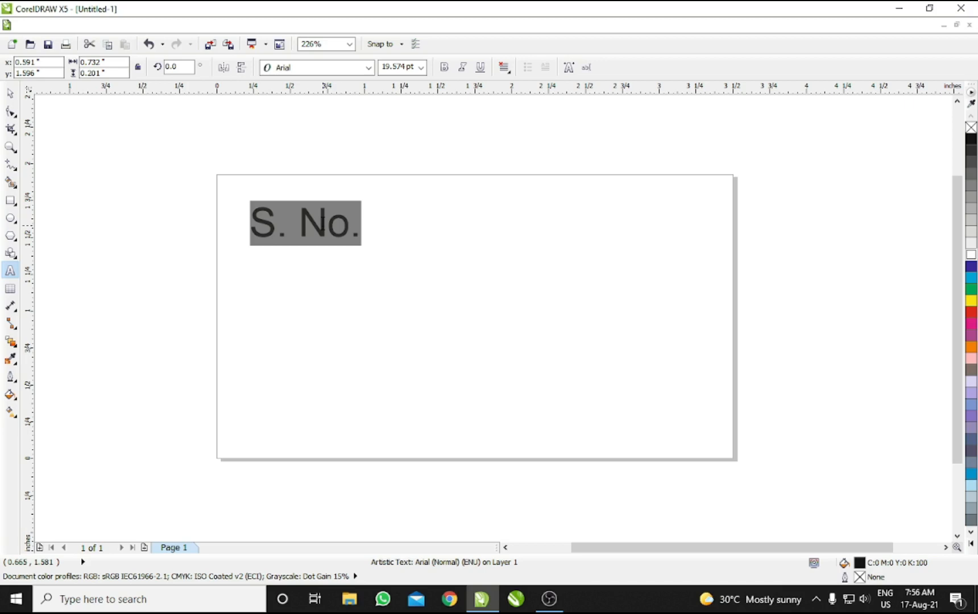
type("Name : ")
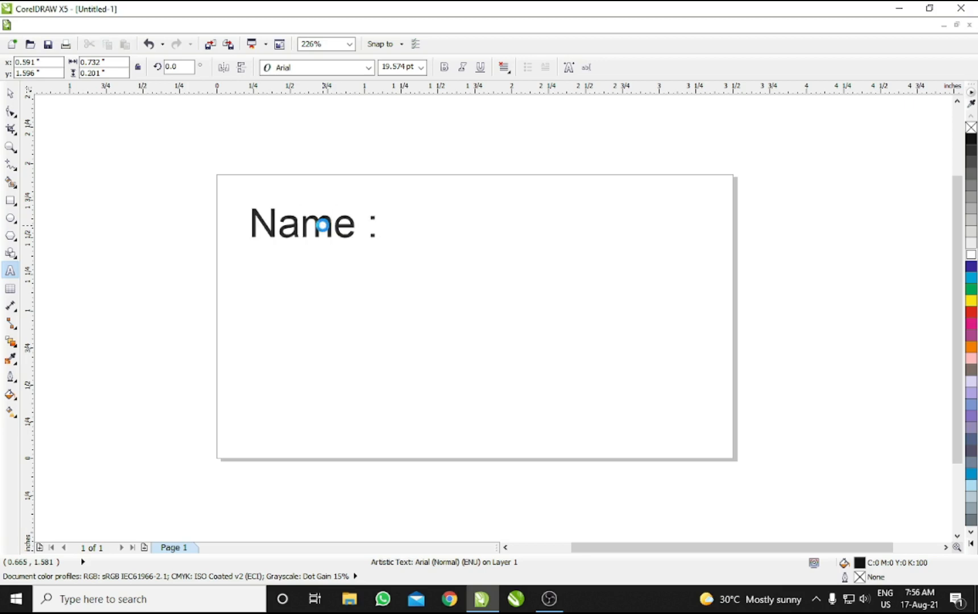
type("Xyz")
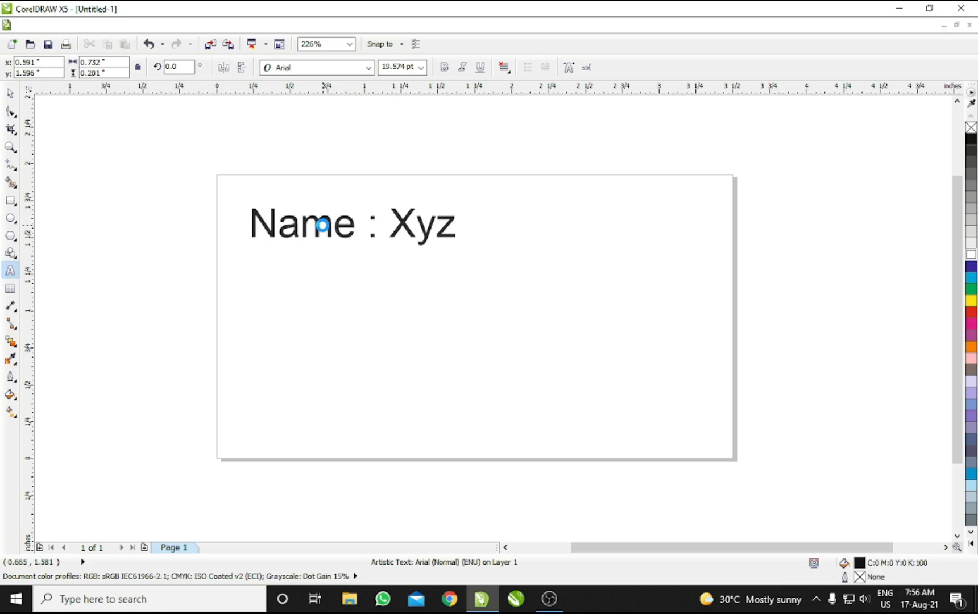
key("ctrl+a")
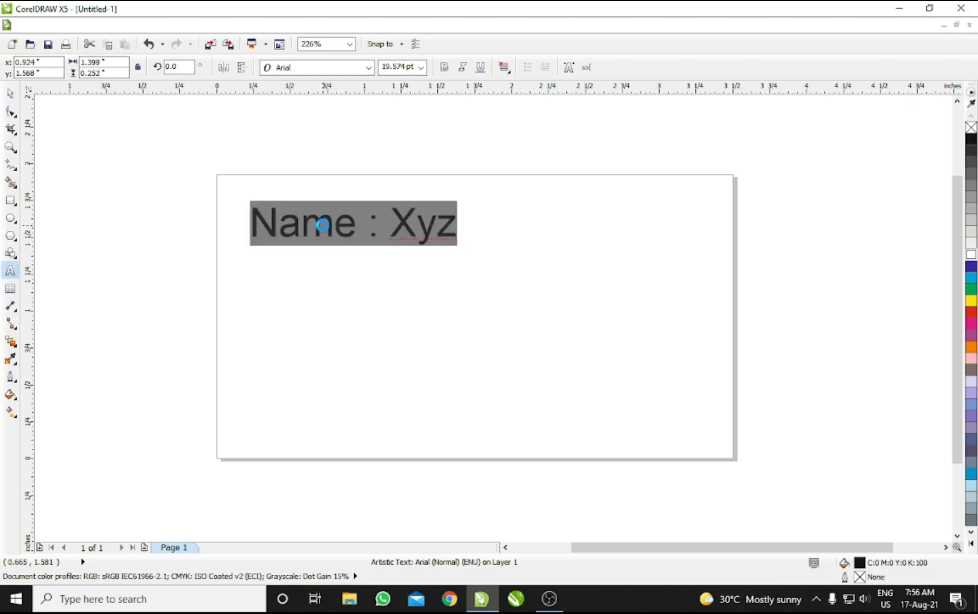
type("Mr. ")
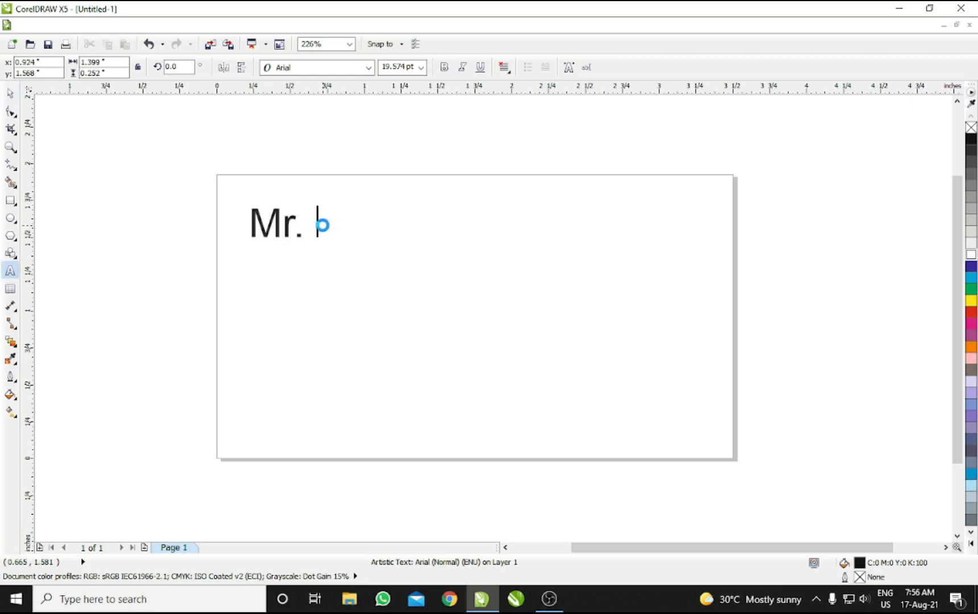
type("Narendera Mod")
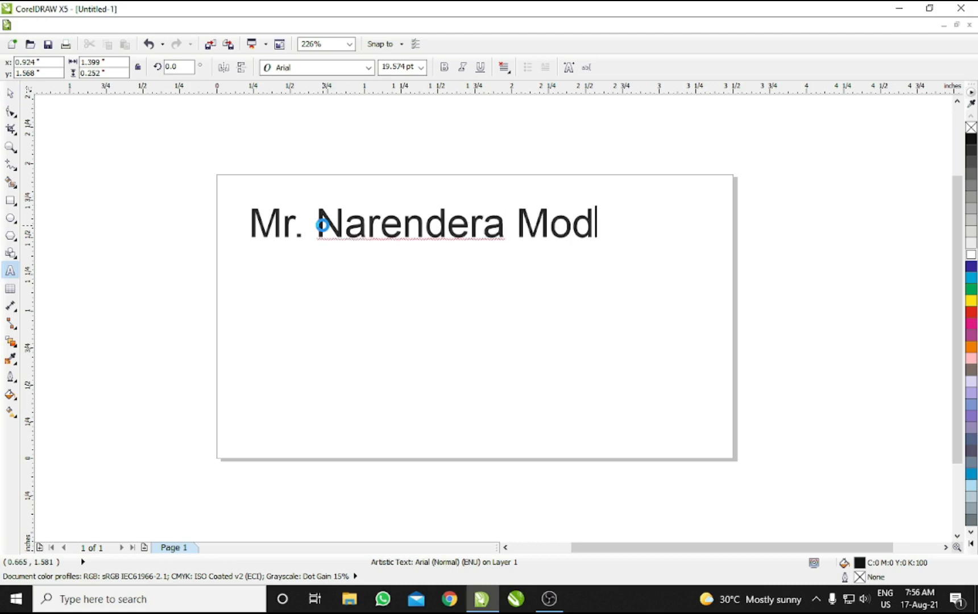
type("i")
key("ctrl+space")
Step: Set the name in Monotype Corsiva and enlarge it to about 149%
left_click(341, 69)
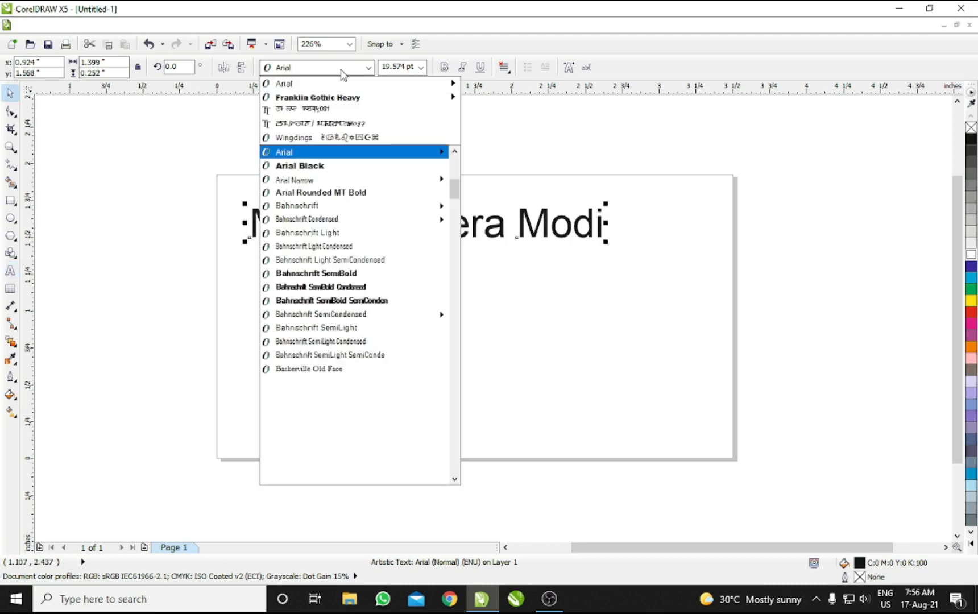
scroll(341, 70, "down", 15)
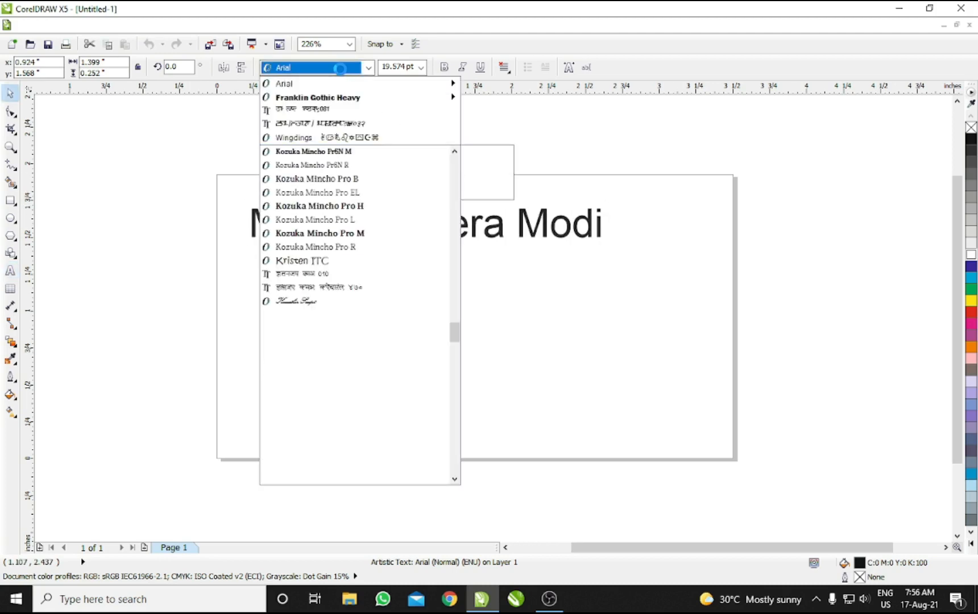
scroll(340, 68, "down", 8)
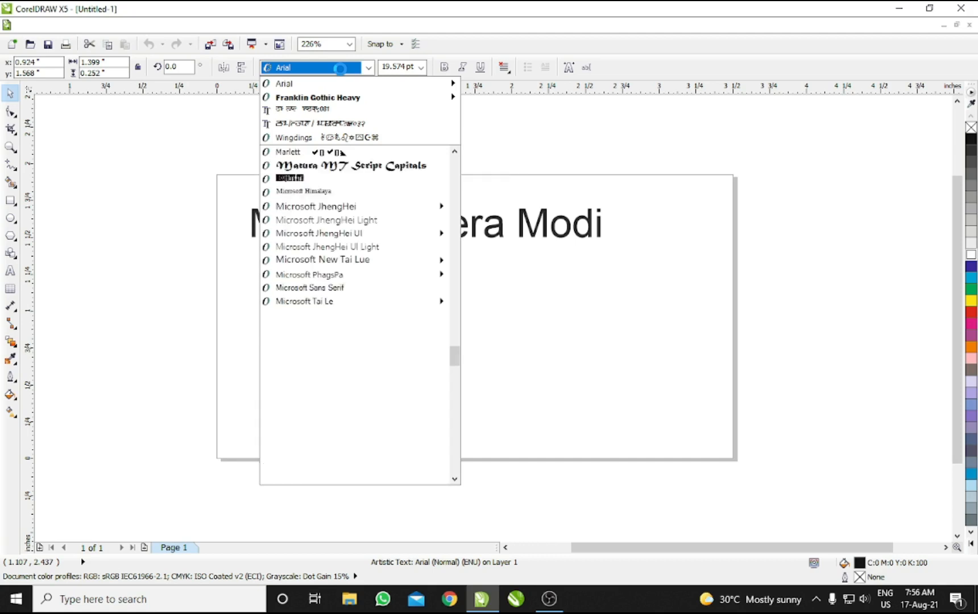
type("mono")
key("Return")
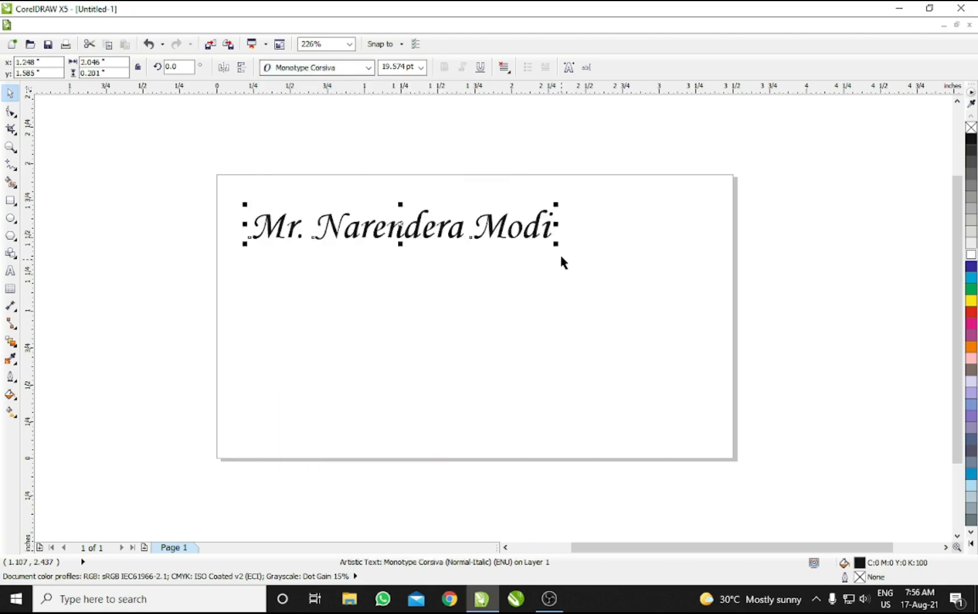
left_click_drag(557, 242, 691, 334)
Step: Place a duplicate of the name just below and set it to Times New Roman
left_click_drag(509, 234, 512, 287)
right_click(511, 287)
left_click(334, 68)
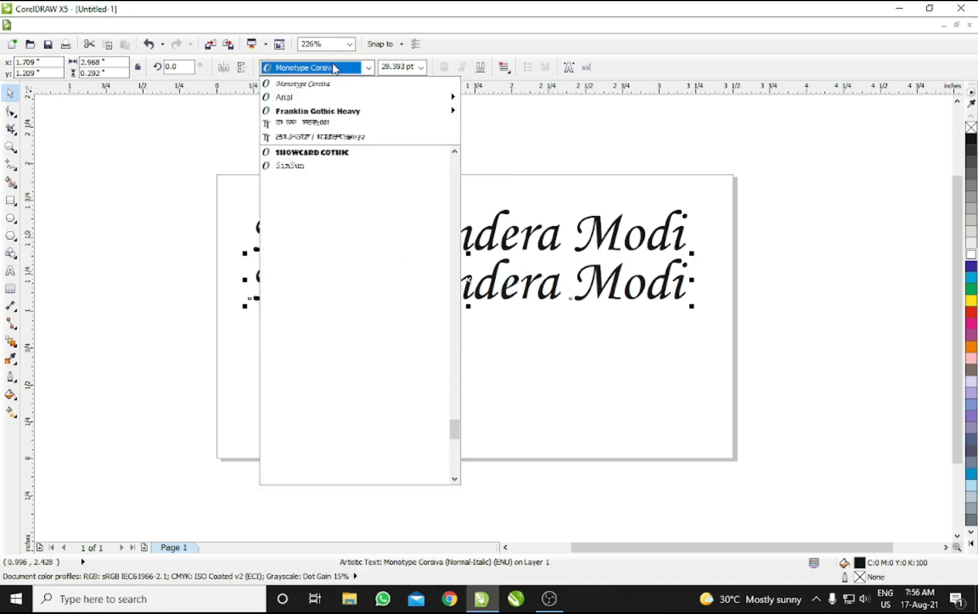
type("Times New Roman")
key("Return")
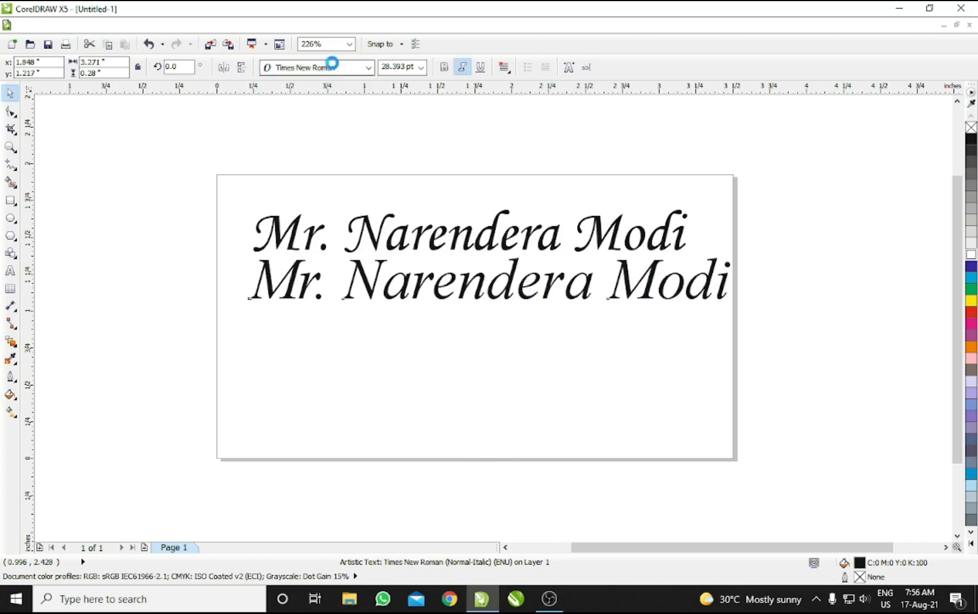
key("F8")
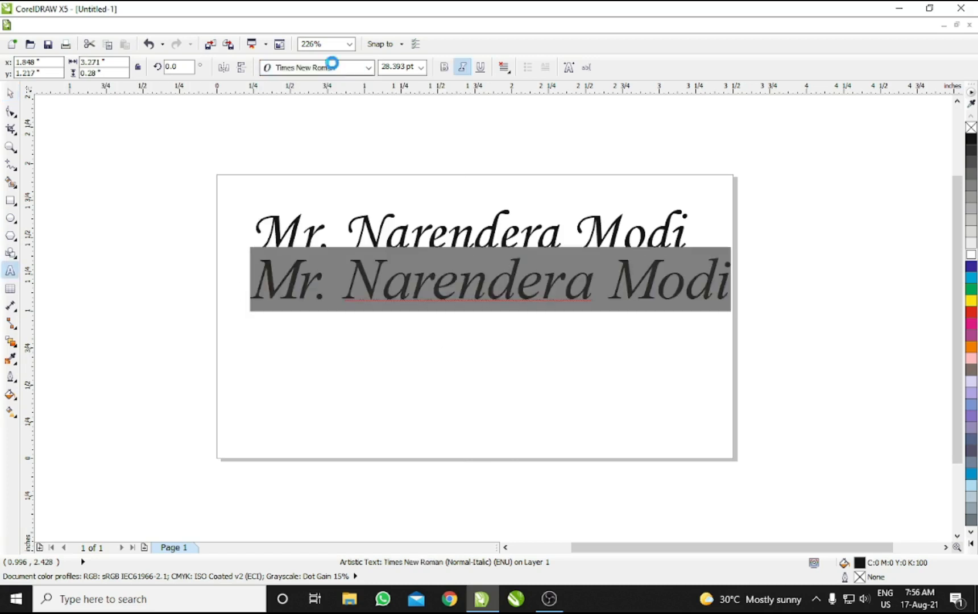
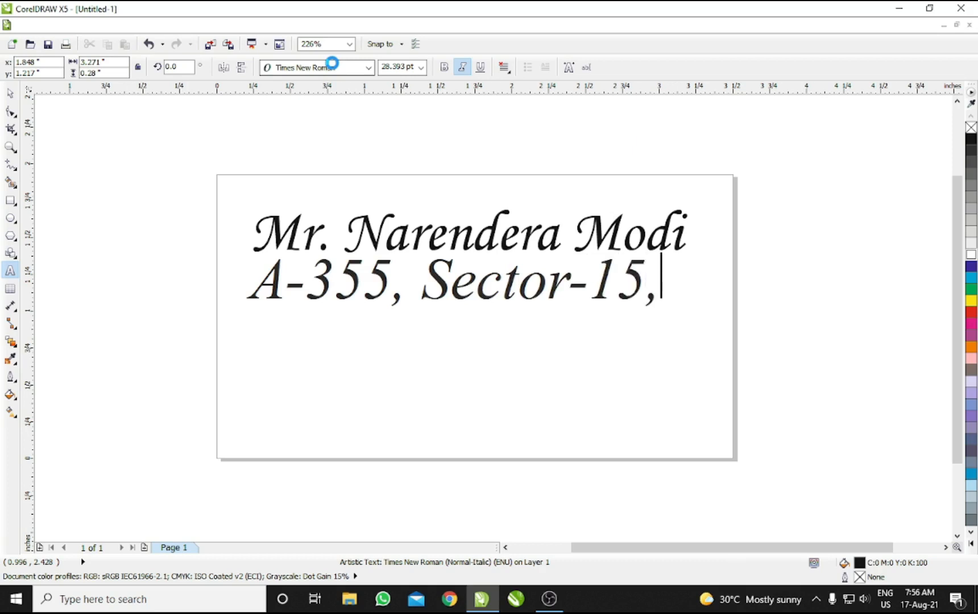
Step: Type the postal address over the copy on two lines, plus a 'Mobile :' line with the phone number
key("Return")
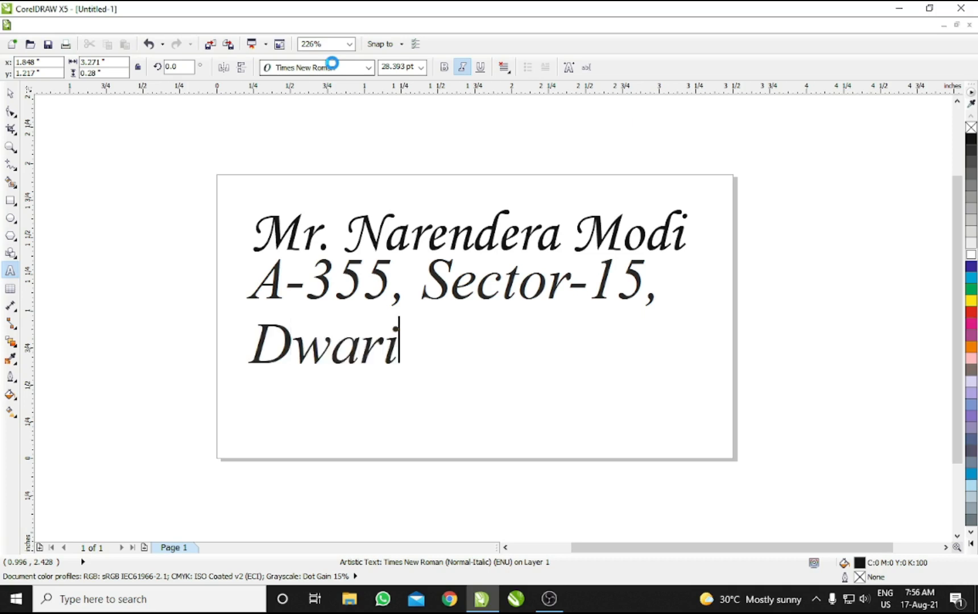
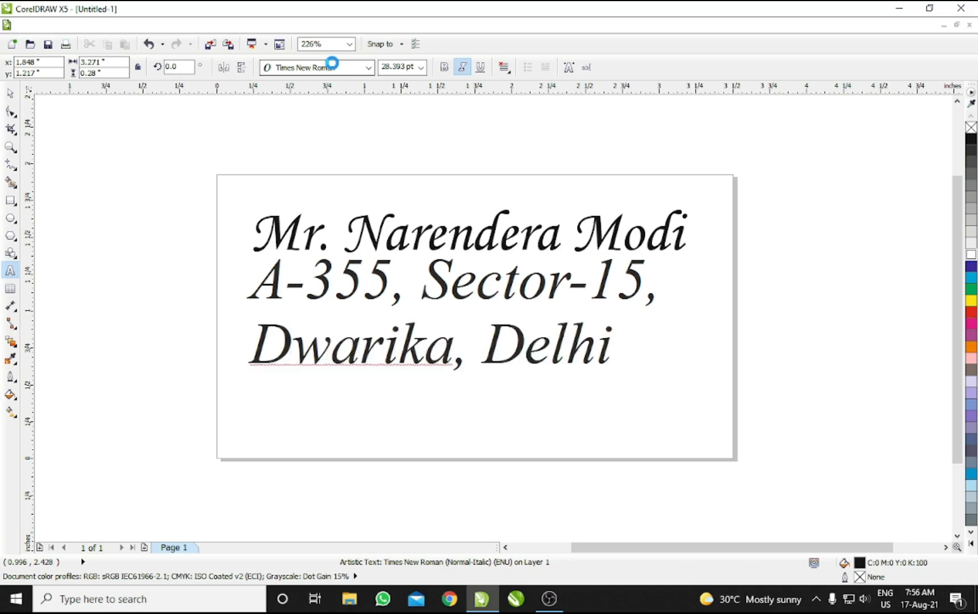
key("ctrl+space")
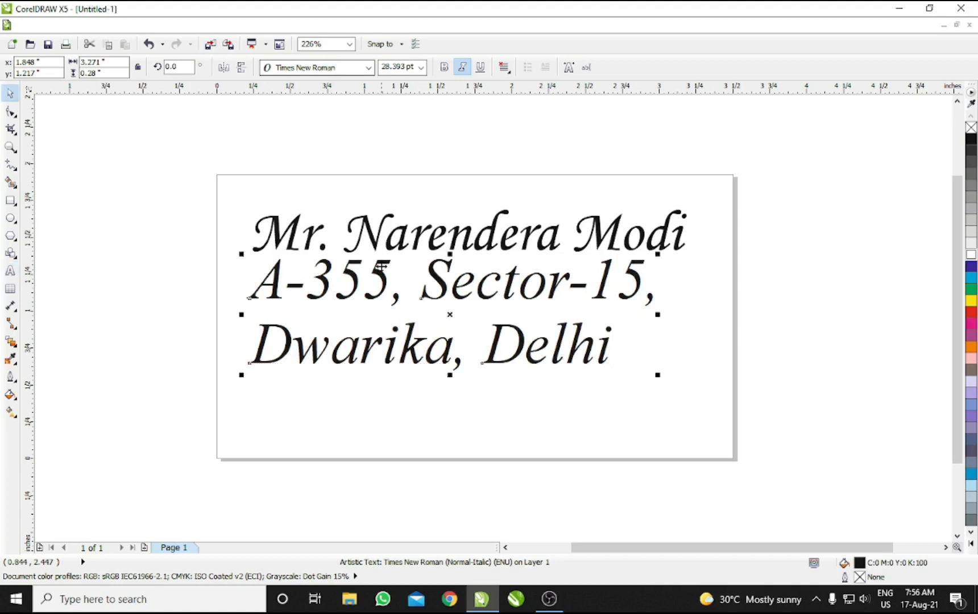
key("F8")
key("Return")
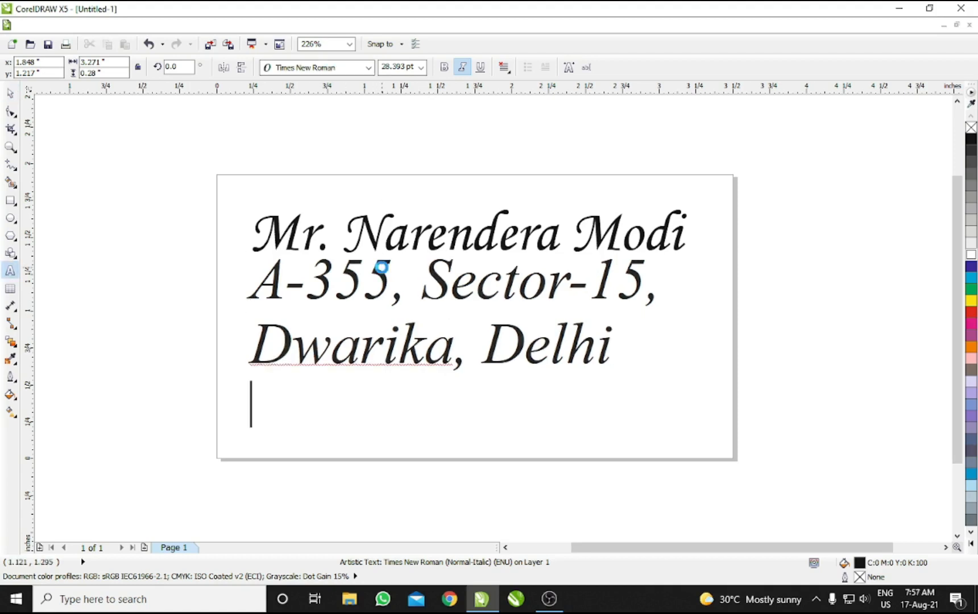
type("Mobile :")
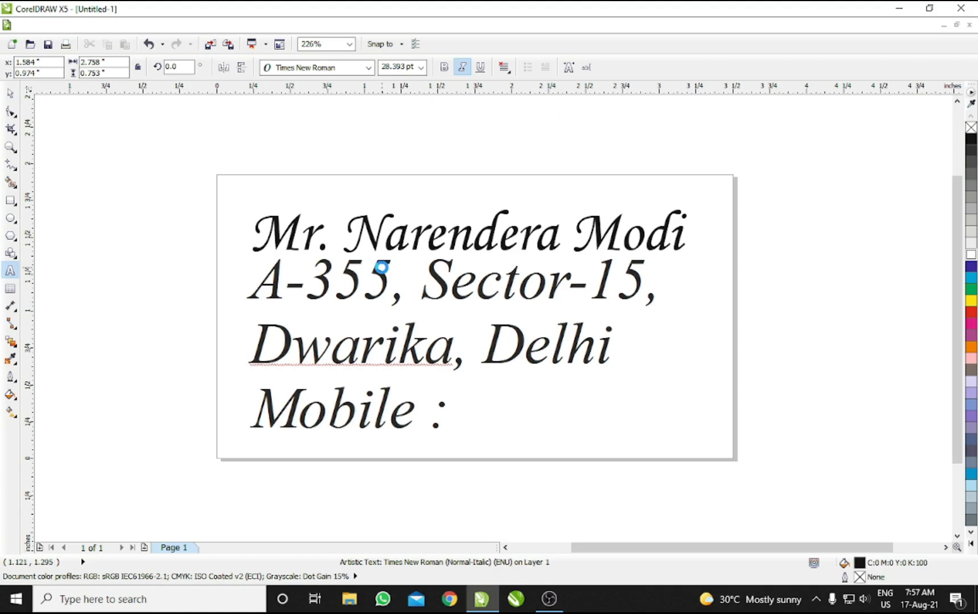
type(" 11111111111")
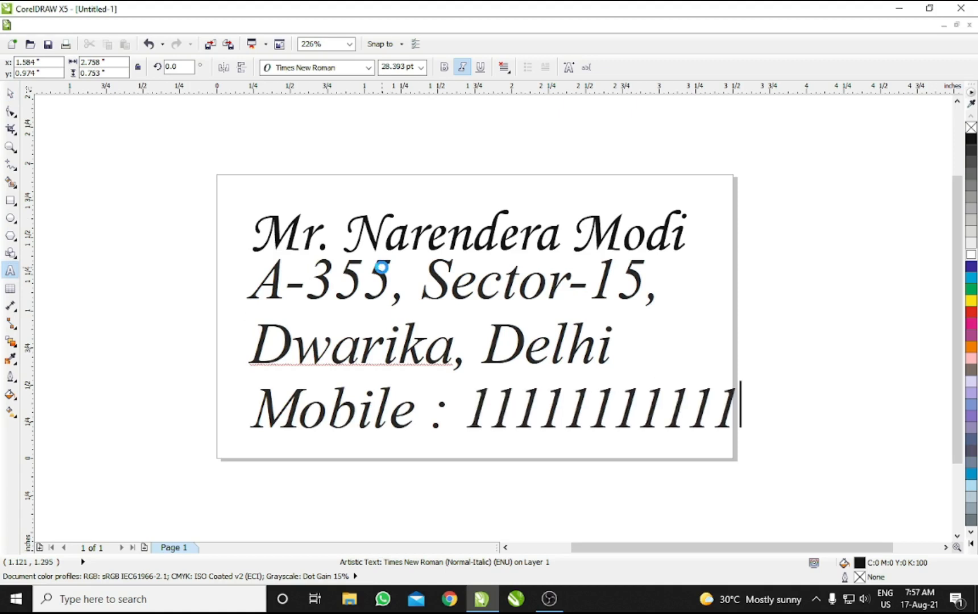
key("ctrl+space")
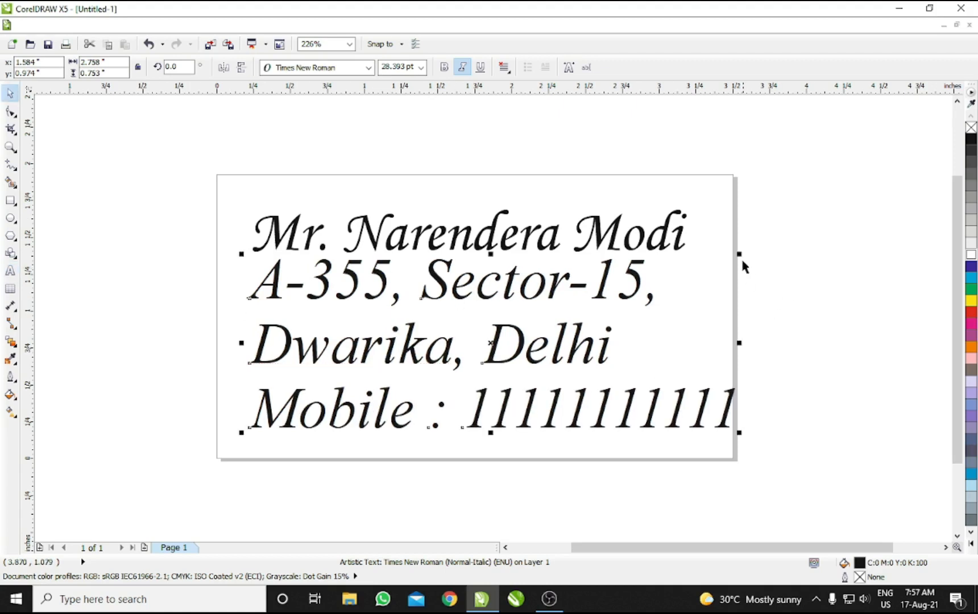
Step: Shrink the address block to about 76% and position it with the name on the label
left_click_drag(740, 255, 634, 273)
left_click_drag(434, 316, 438, 291)
left_click(442, 239, "shift")
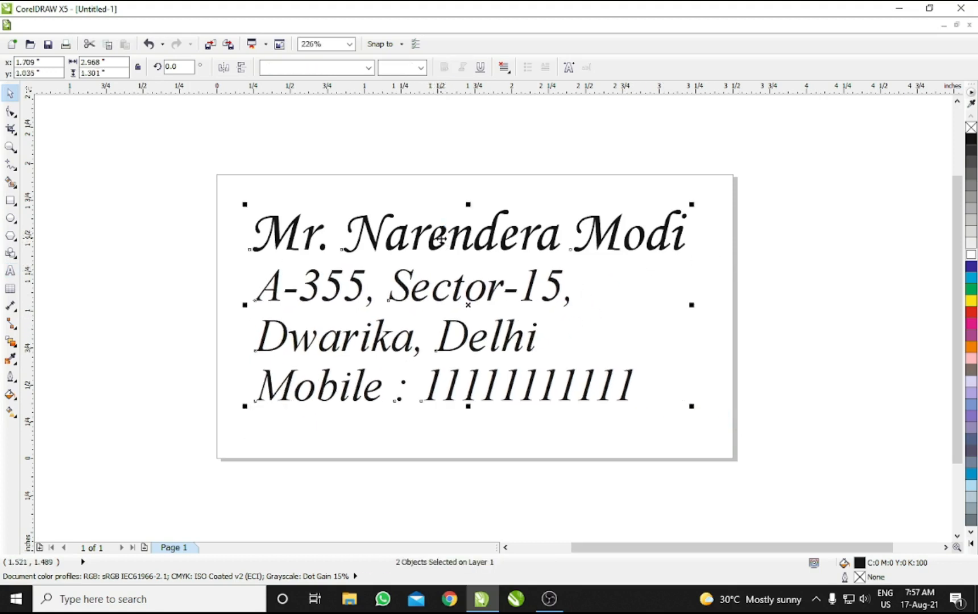
left_click_drag(441, 239, 439, 245)
Step: Start printing the label, continuing past the print merge prompt
left_click(687, 163)
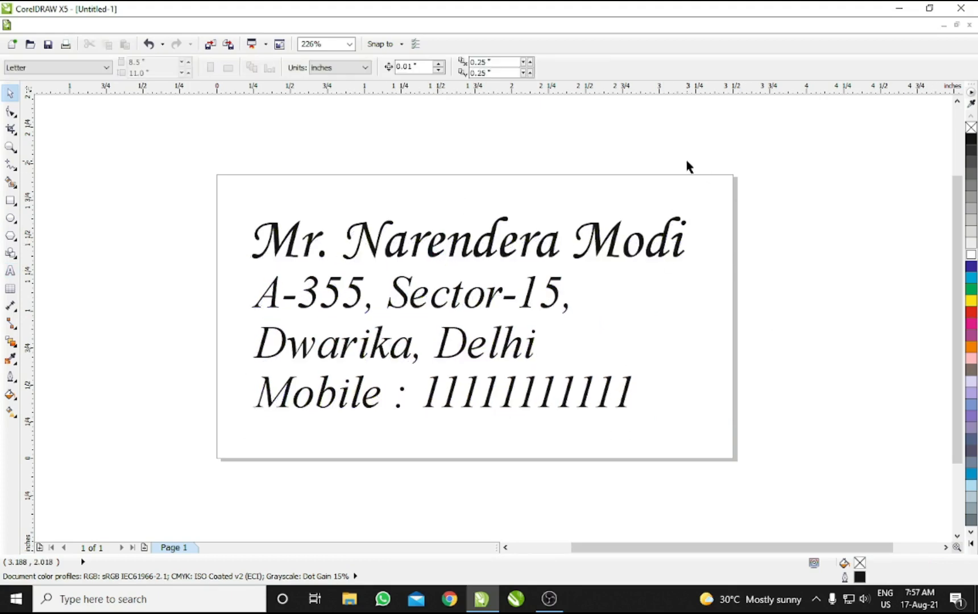
key("ctrl+p")
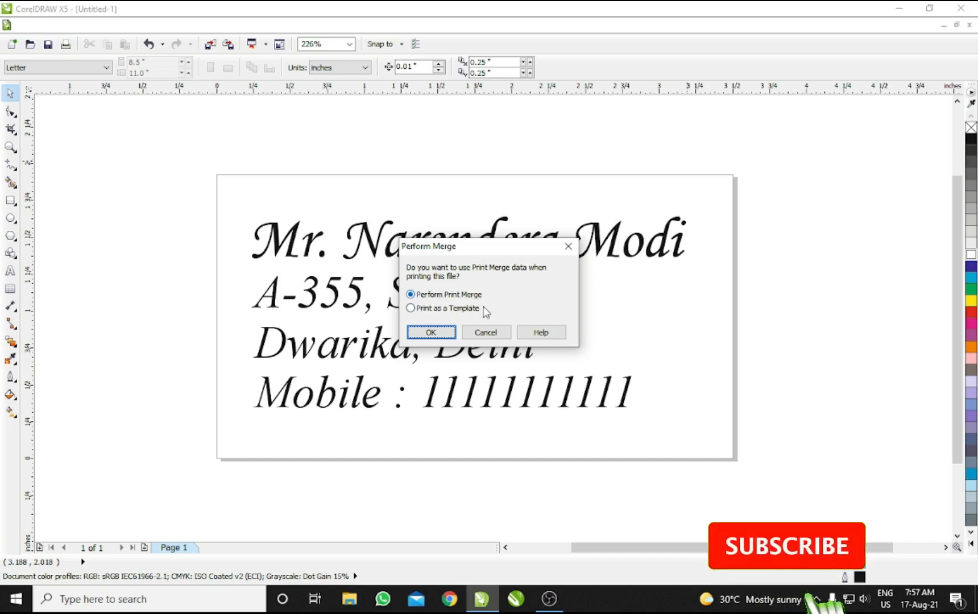
left_click(432, 335)
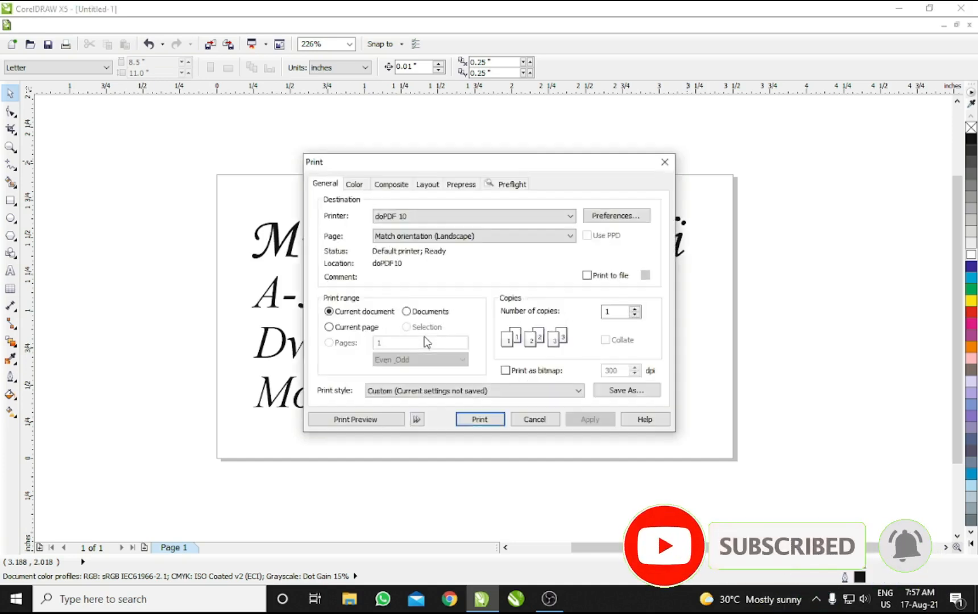
Step: Preview the label pages, checking the last and first, then close without printing
left_click(367, 421)
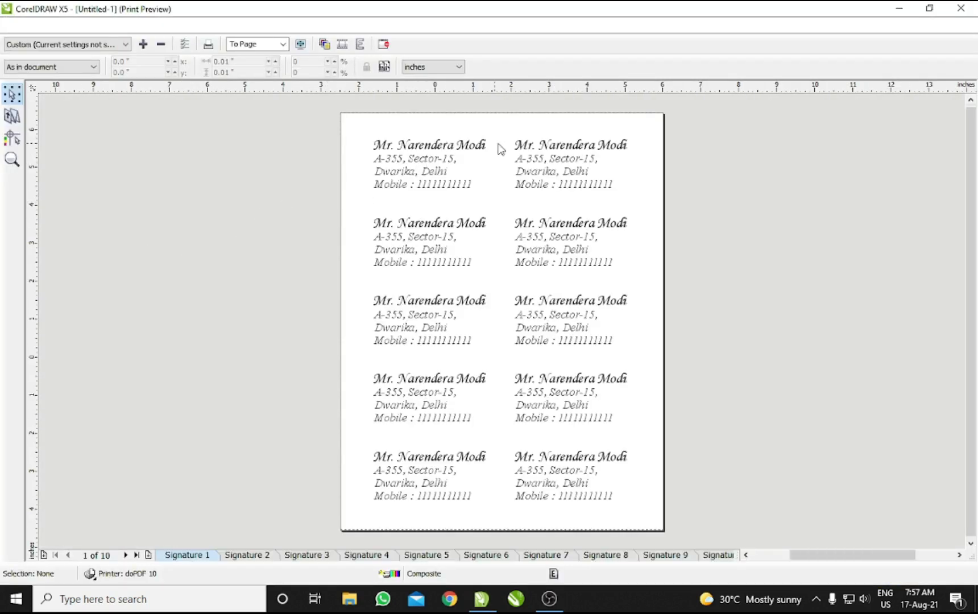
left_click(136, 555)
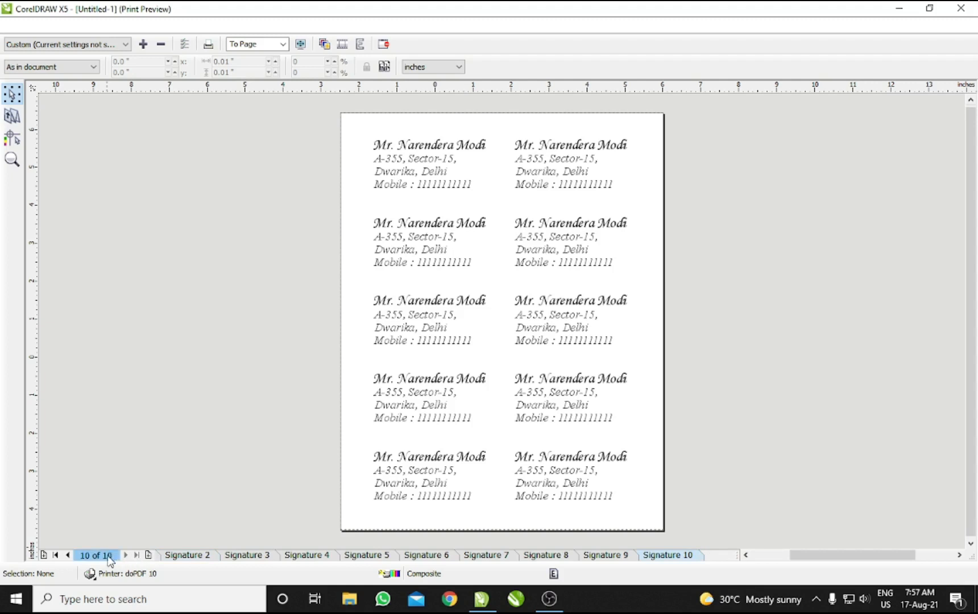
left_click(56, 555)
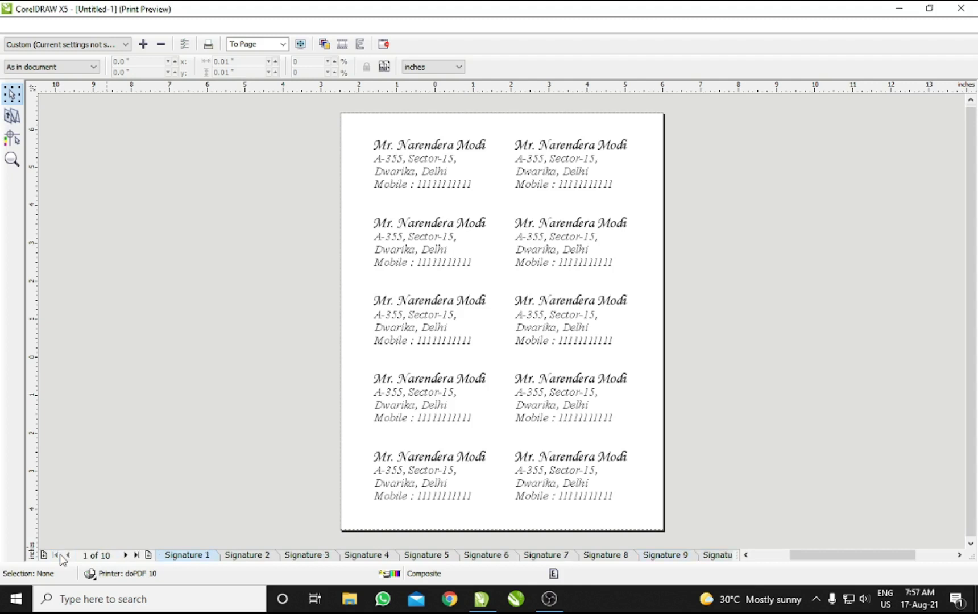
left_click(486, 316)
left_click(482, 279)
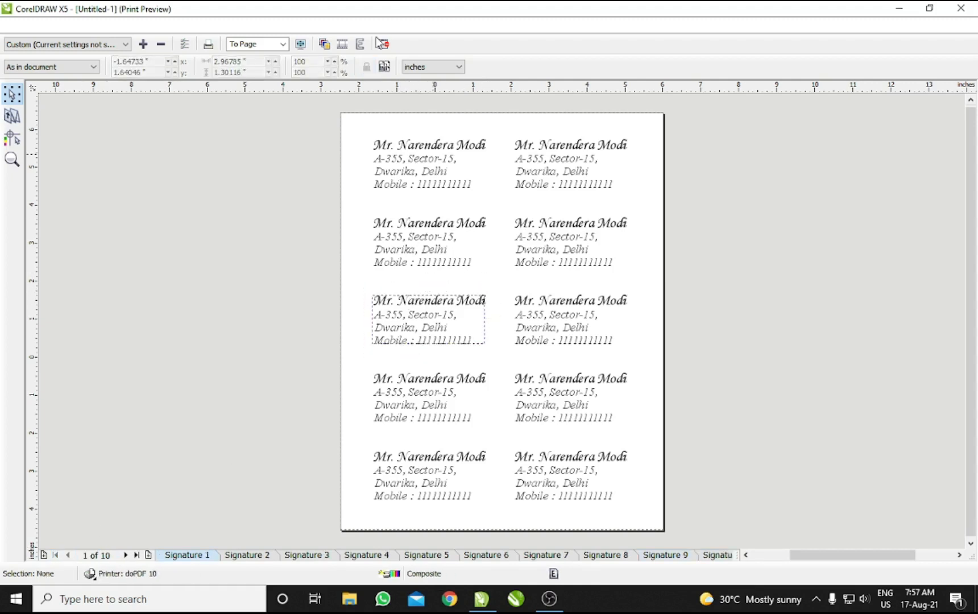
left_click(383, 43)
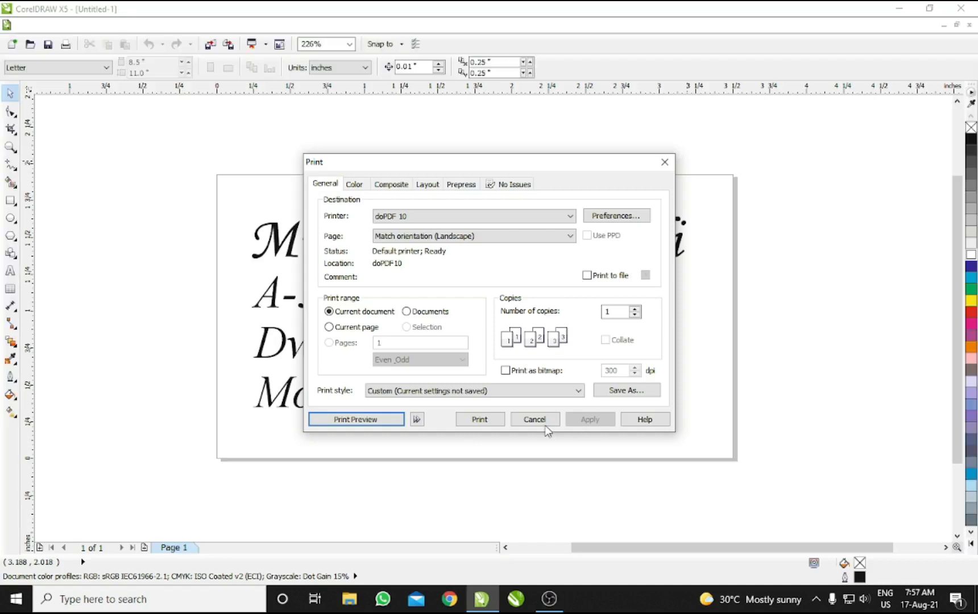
left_click(545, 425)
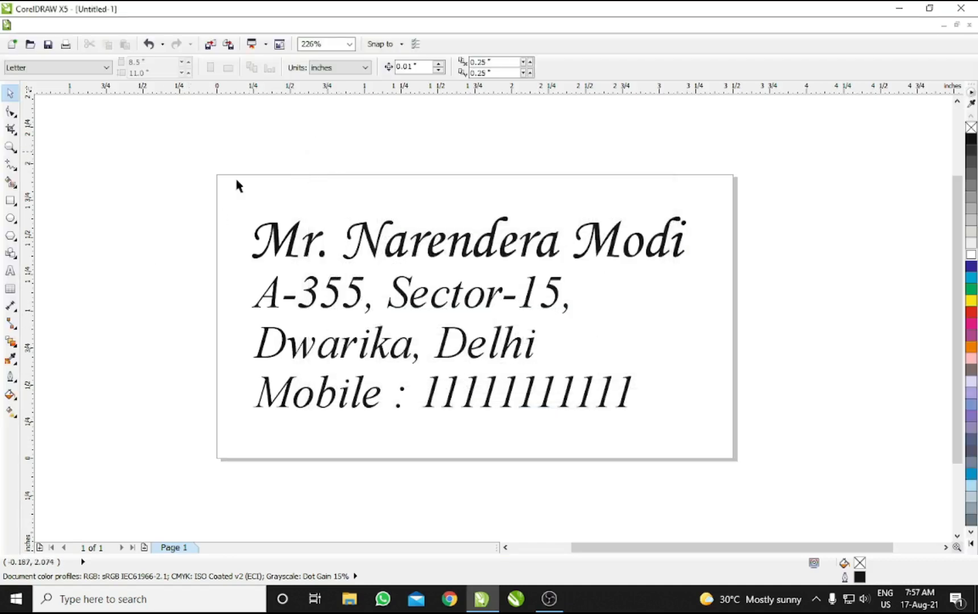
Step: Delete the old address text and close the document without saving
left_click_drag(188, 152, 808, 498)
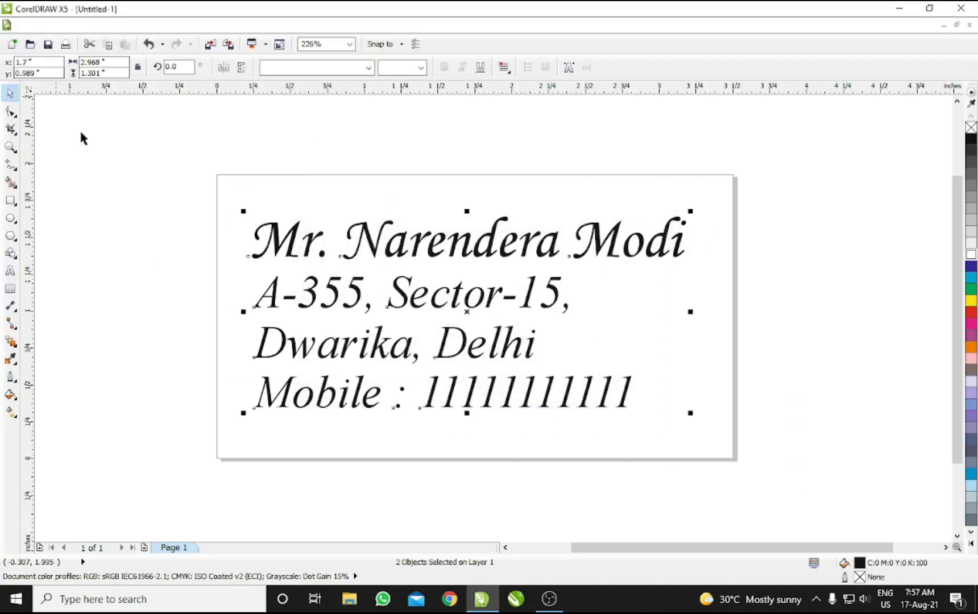
left_click(145, 146)
left_click_drag(211, 187, 795, 468)
key("Delete")
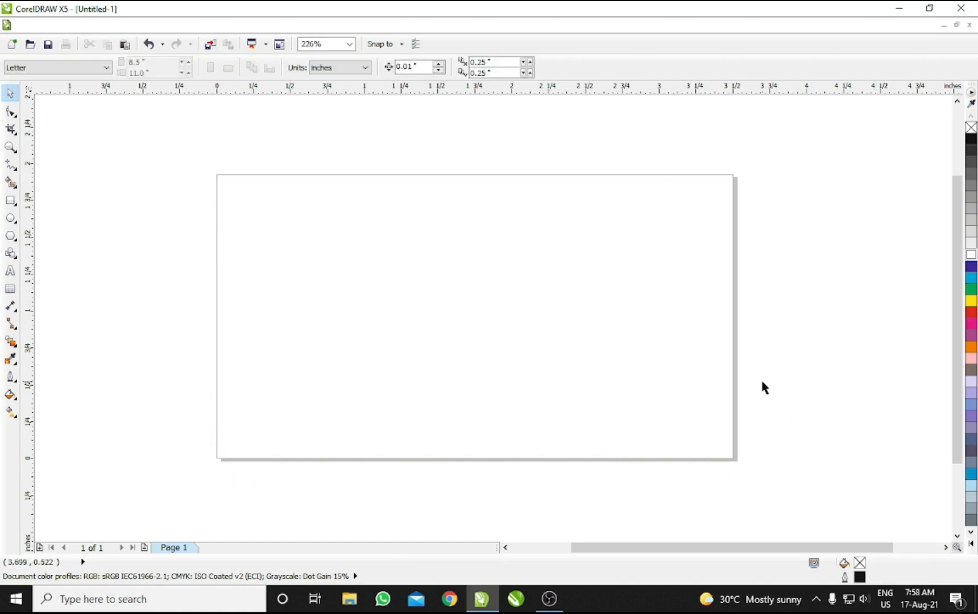
key("alt+F4")
key("n")
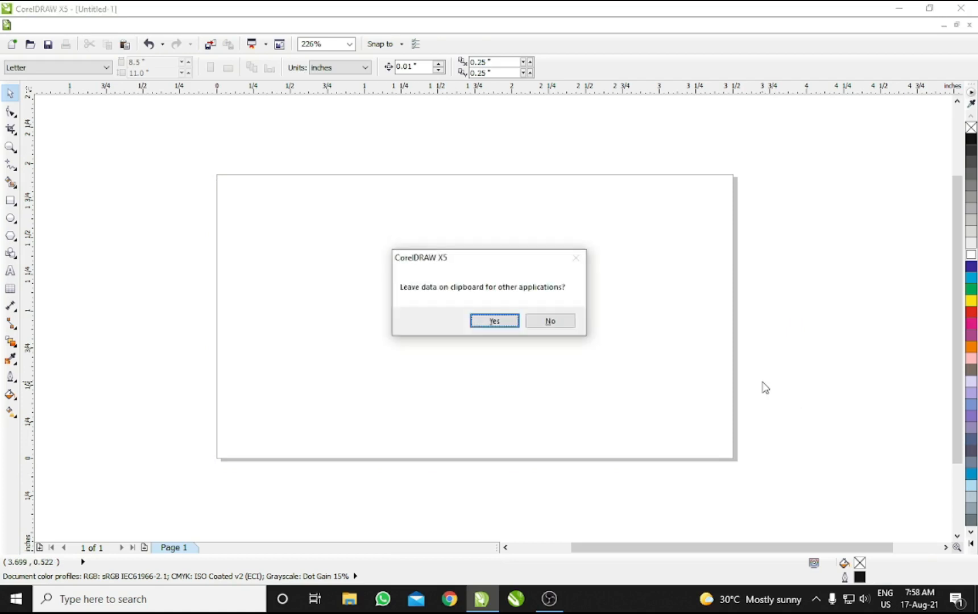
key("n")
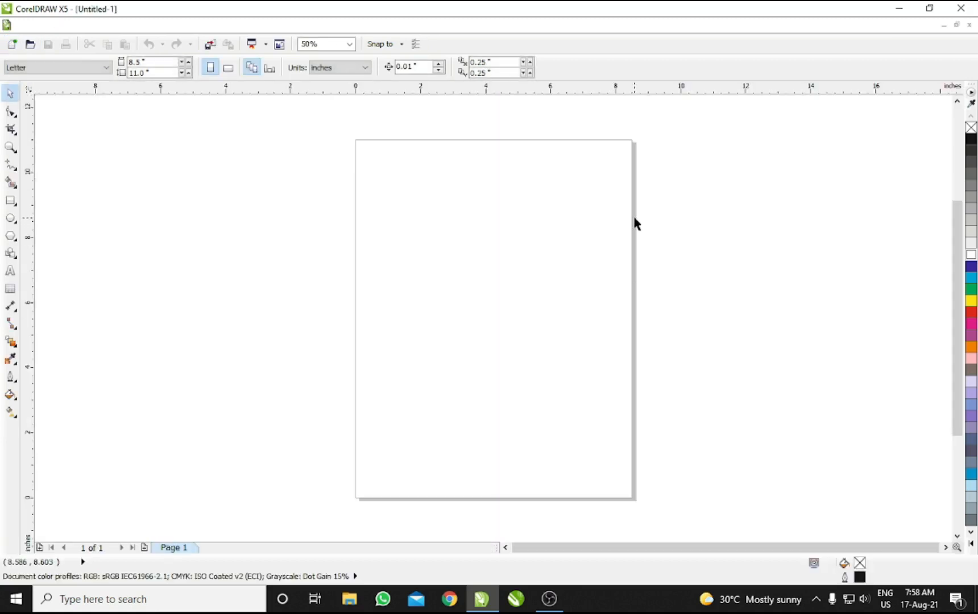
Step: Lay out a new document as Ace Laser AC40200 - Audio labels and zoom to the label page
double_click(634, 224)
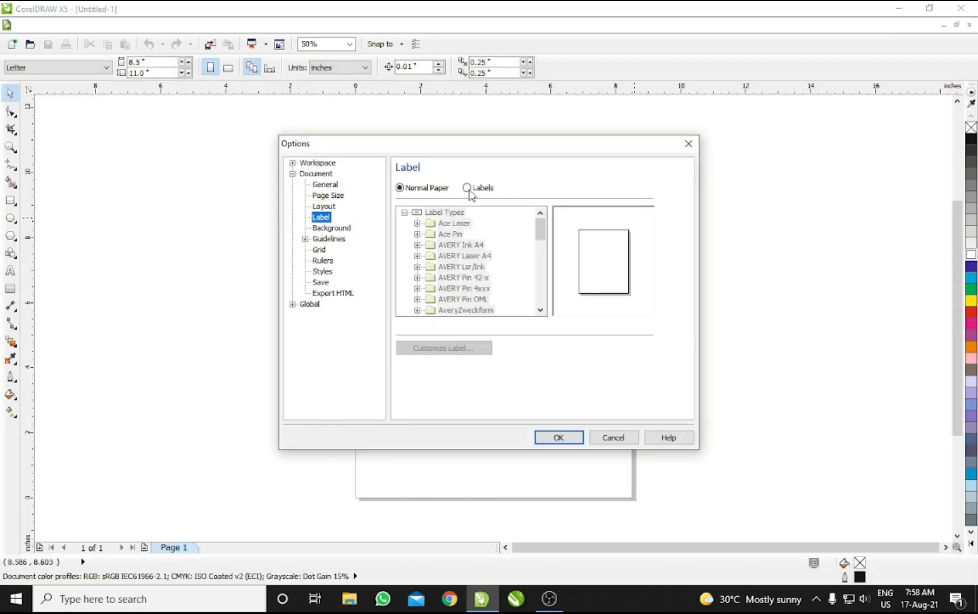
left_click(468, 188)
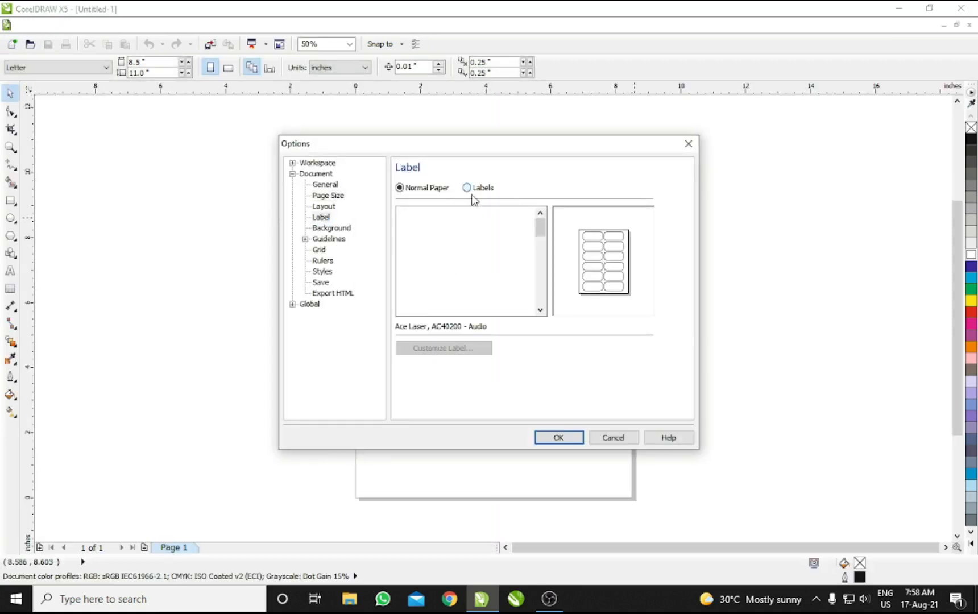
left_click(580, 433)
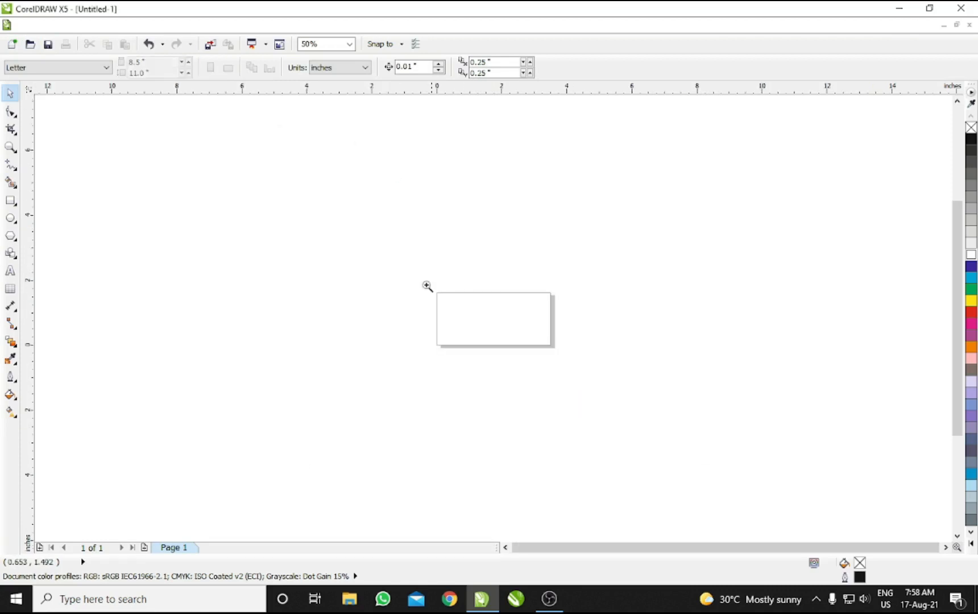
left_click_drag(427, 286, 596, 364)
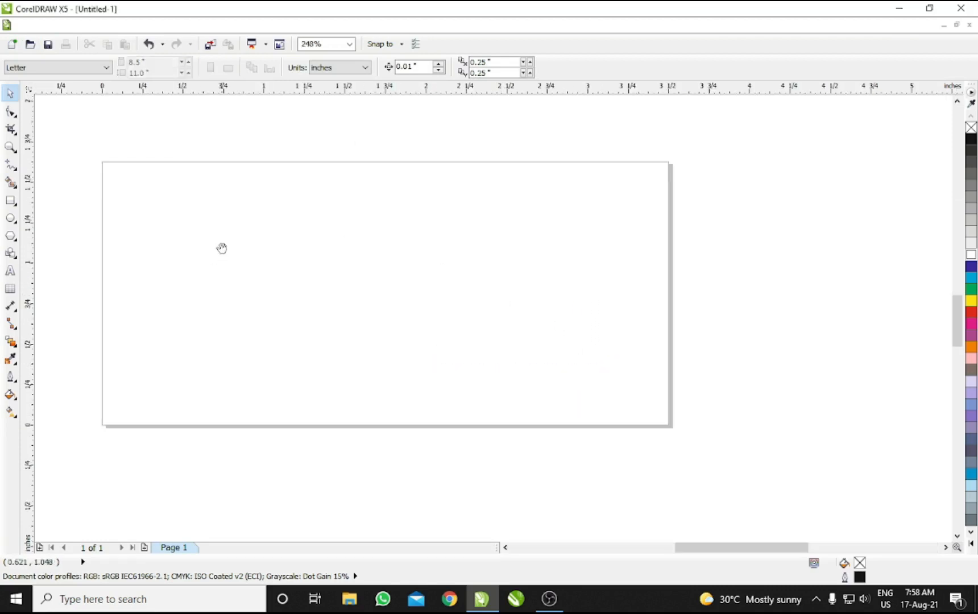
Step: Start a text block at the label's top-left with the recipient's name and house number lines
left_click_drag(222, 248, 243, 246)
left_click(11, 271)
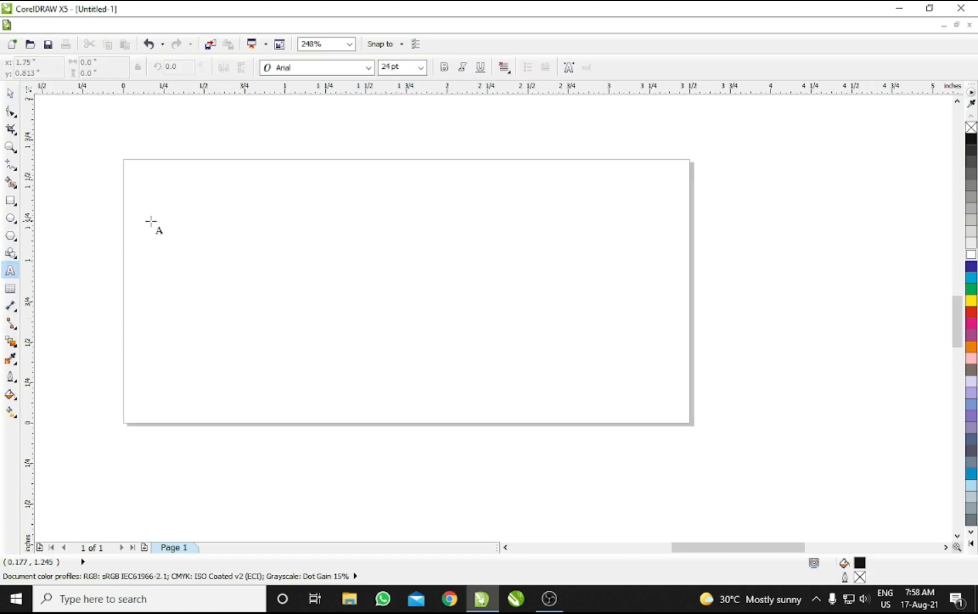
left_click(174, 195)
type("Mr")
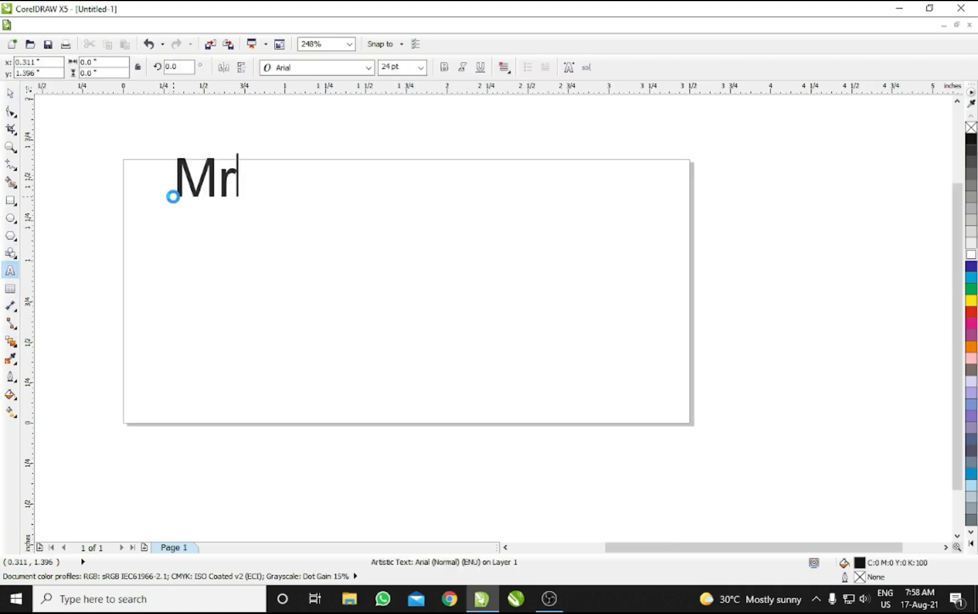
type(". Narendera Modi")
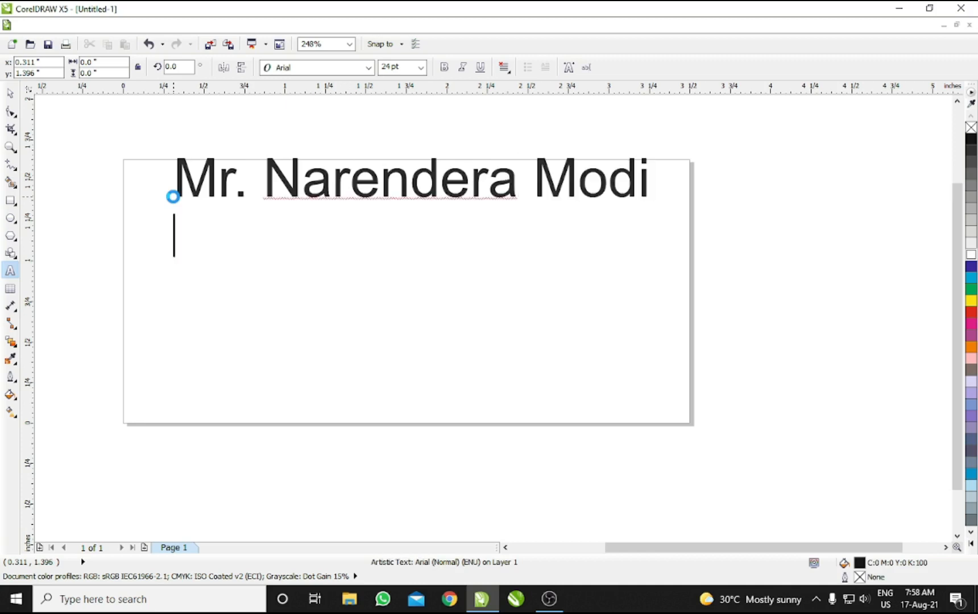
type("A")
key("BackSpace")
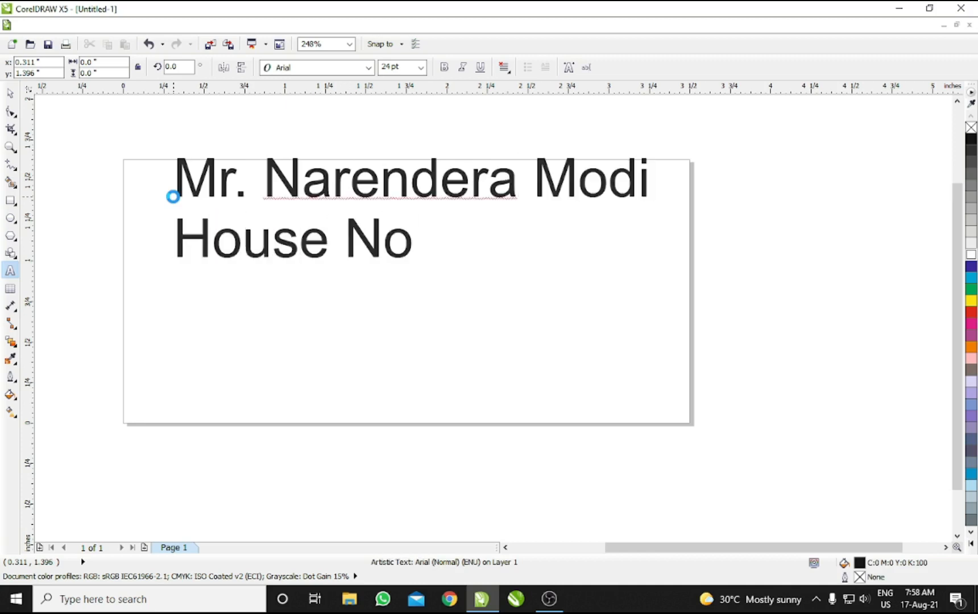
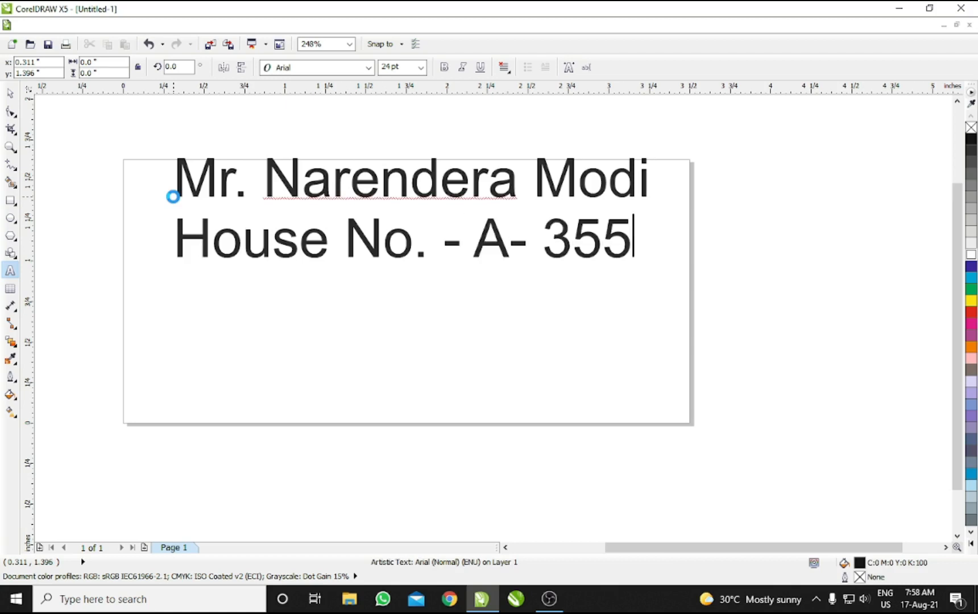
Step: Add the locality with city and the phone number as the remaining address lines
key("Return")
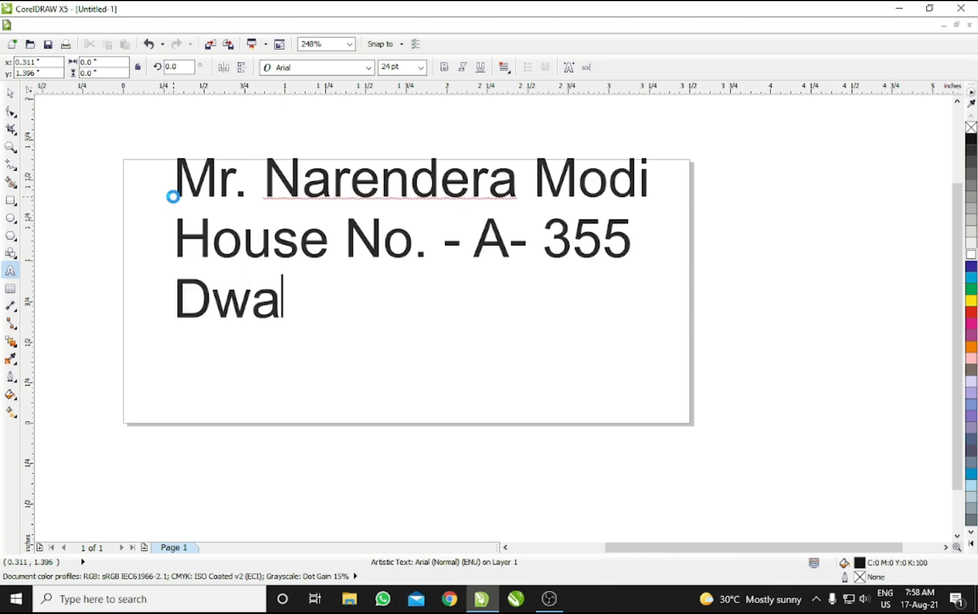
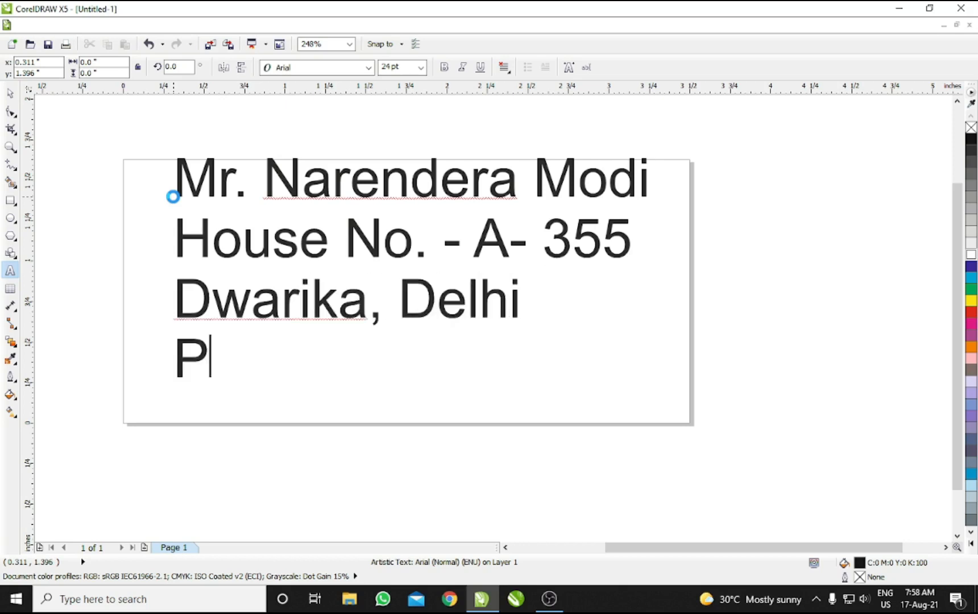
type("hone : 11111")
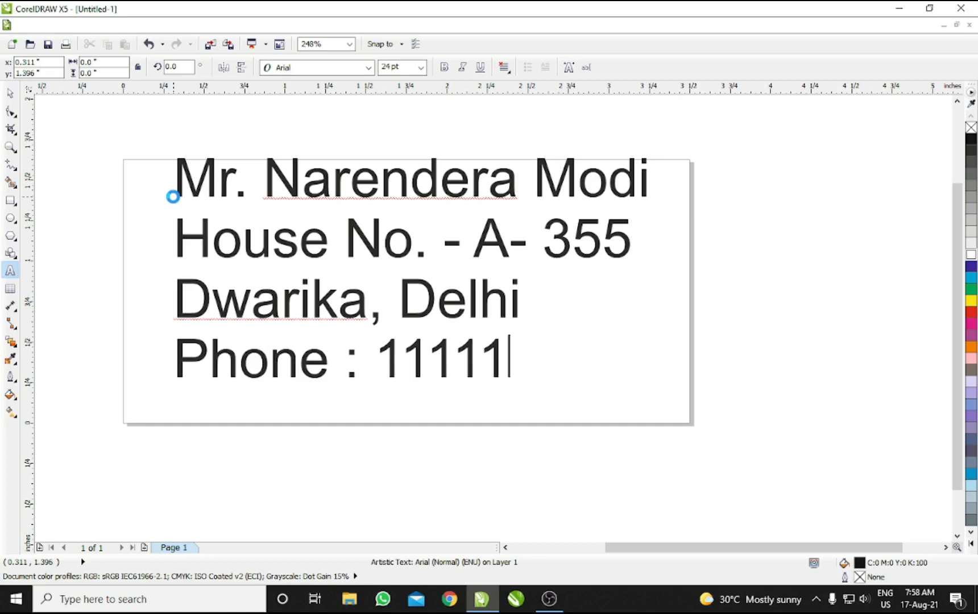
type("111")
key("ctrl+space")
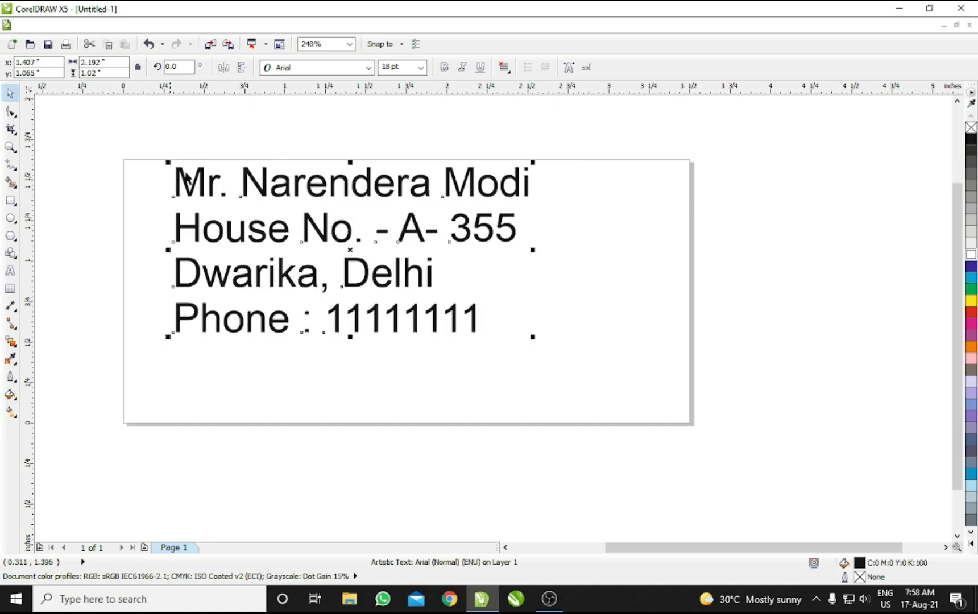
Step: Move and enlarge the address block, then set the name line in Monotype Corsiva, 6 pt larger
left_click_drag(249, 185, 240, 211)
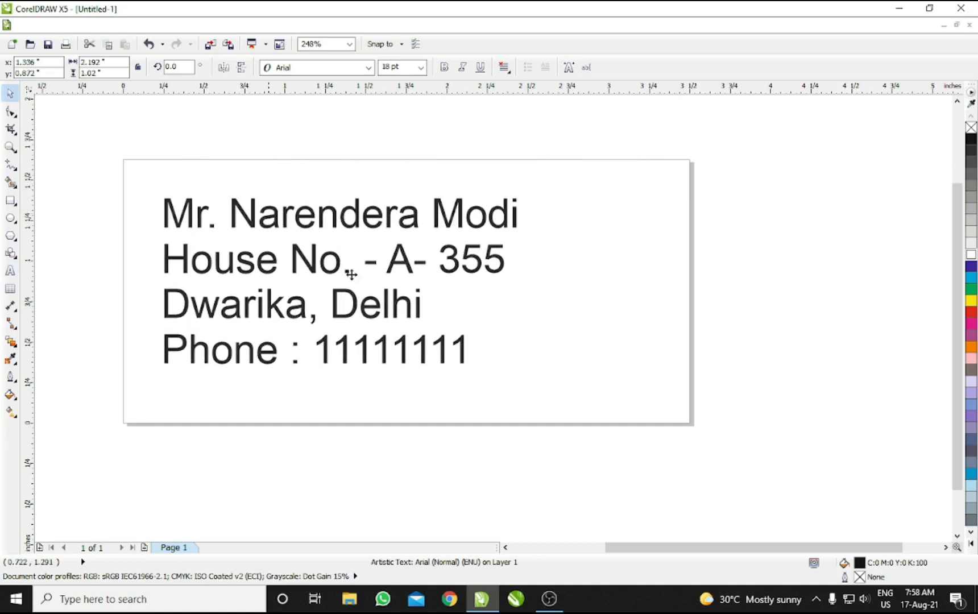
left_click_drag(523, 371, 583, 415)
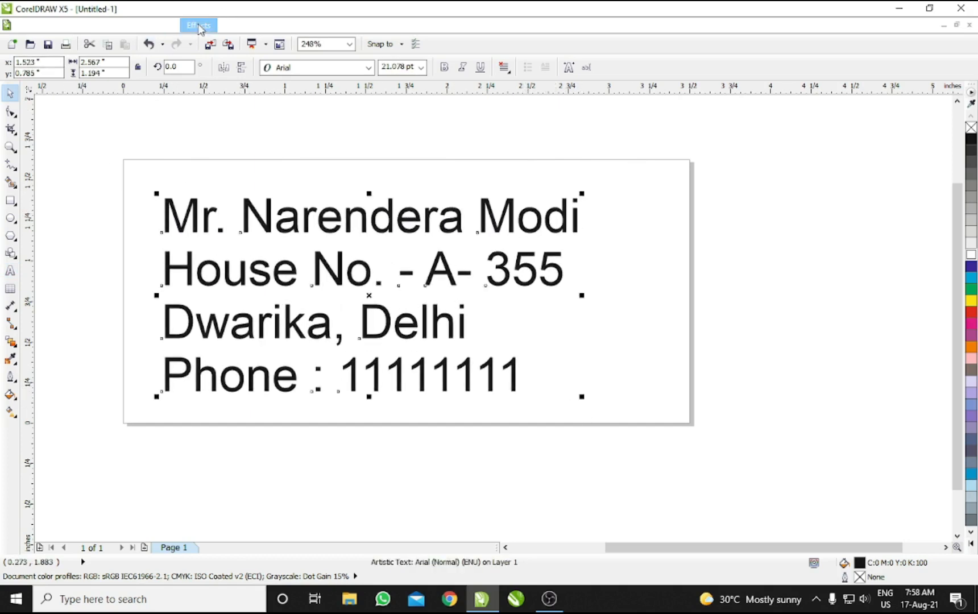
left_click(11, 112)
left_click_drag(153, 197, 485, 245)
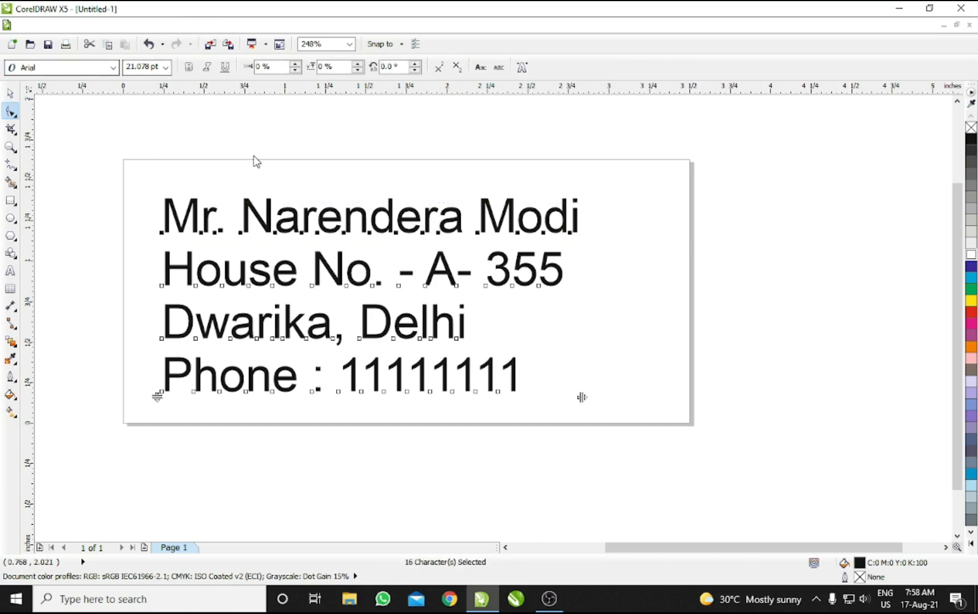
left_click(113, 67)
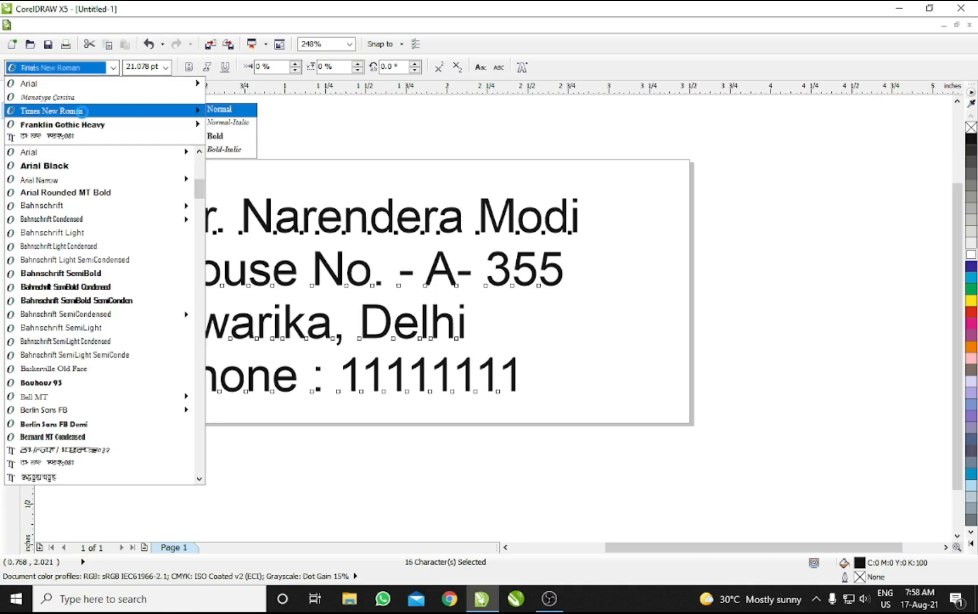
left_click(170, 97)
key("ctrl+KP_8")
key("ctrl+KP_8")
key("ctrl+KP_8")
key("ctrl+KP_8")
key("ctrl+KP_8")
key("ctrl+KP_8")
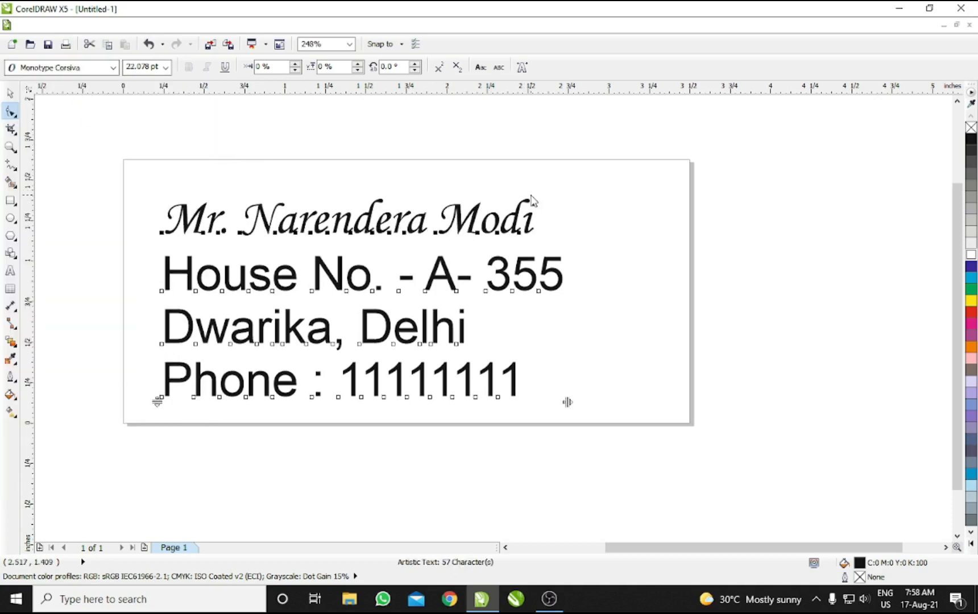
key("space")
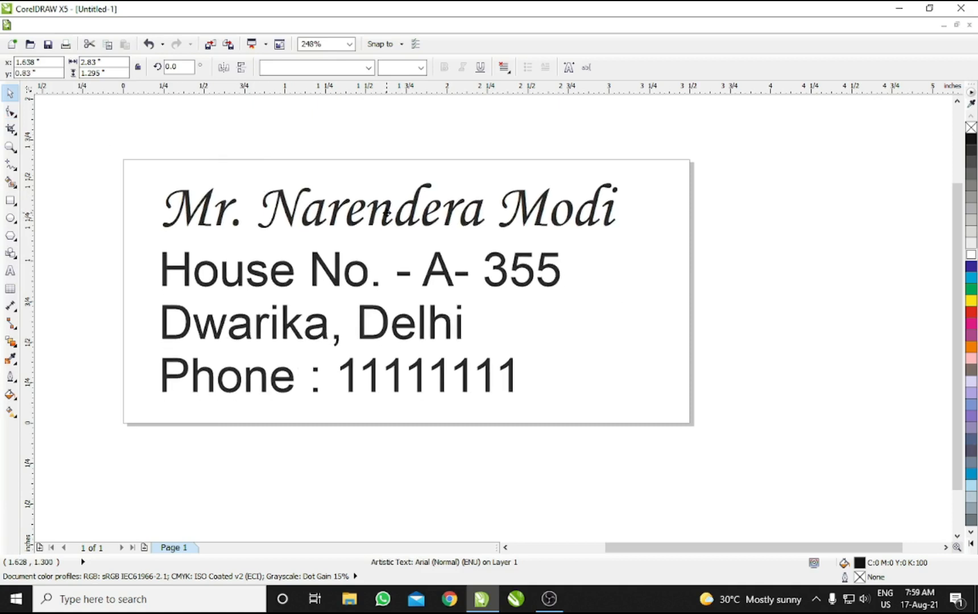
left_click(741, 289)
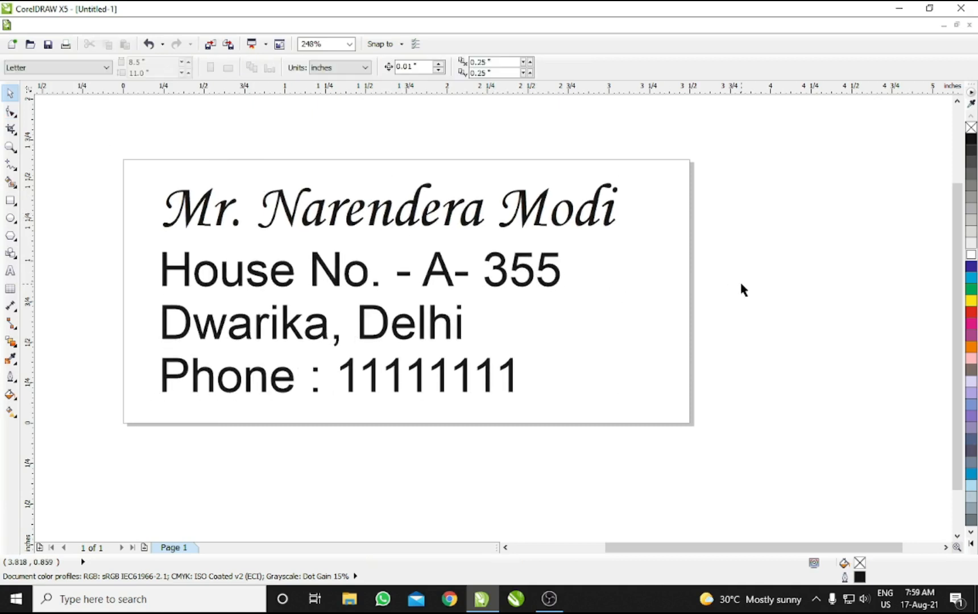
key("ctrl+p")
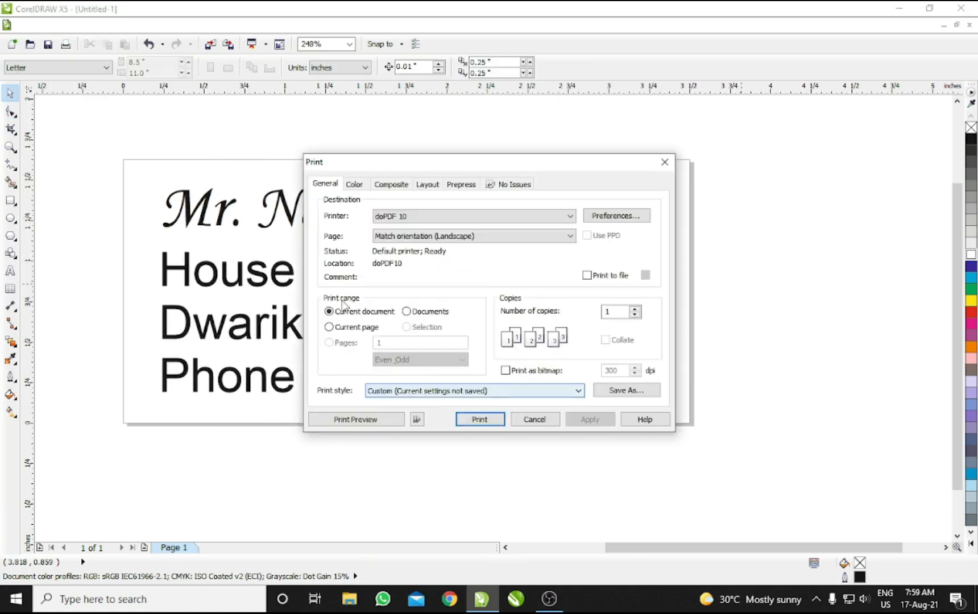
left_click(363, 420)
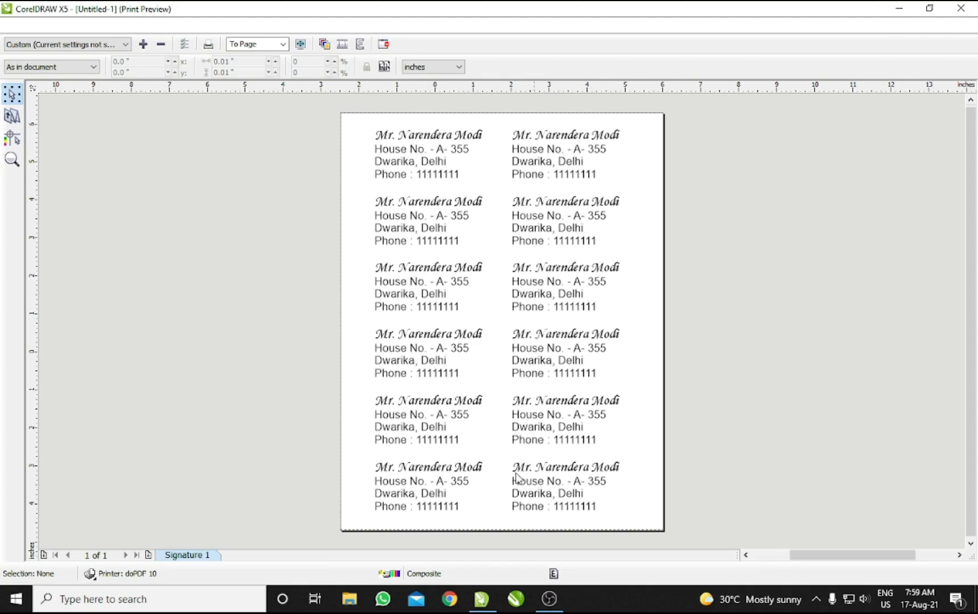
left_click(385, 44)
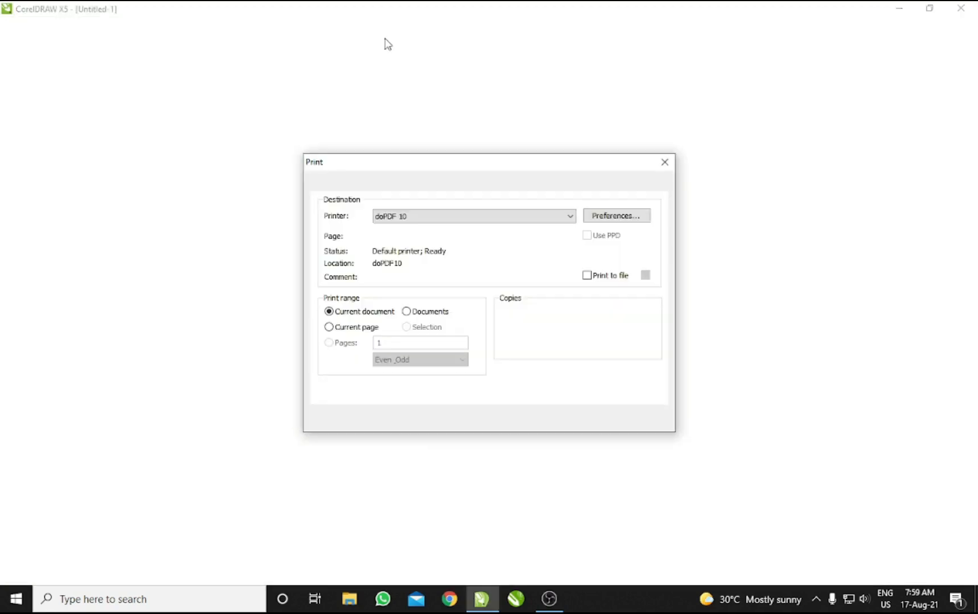
left_click(535, 420)
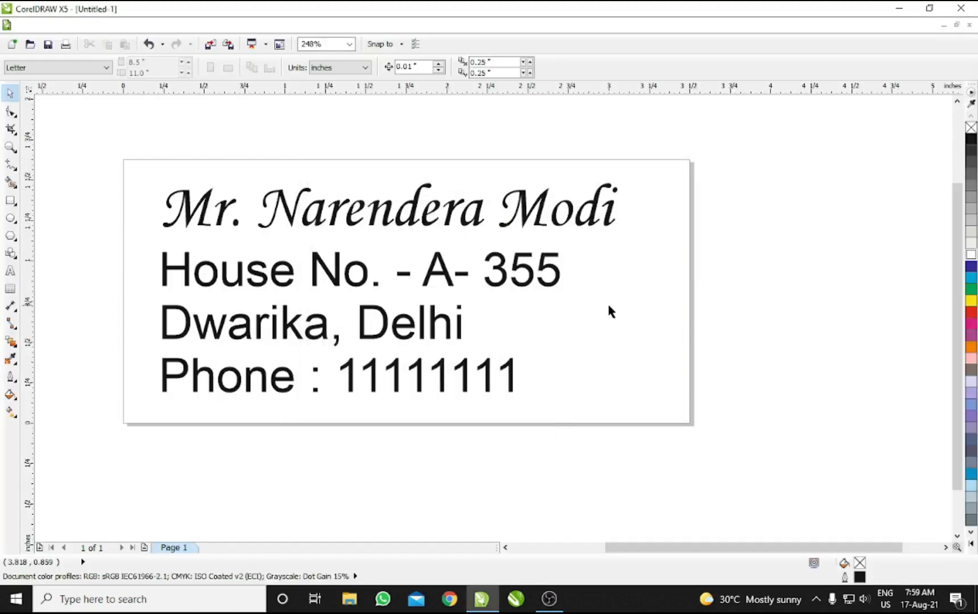
key("Page_Down")
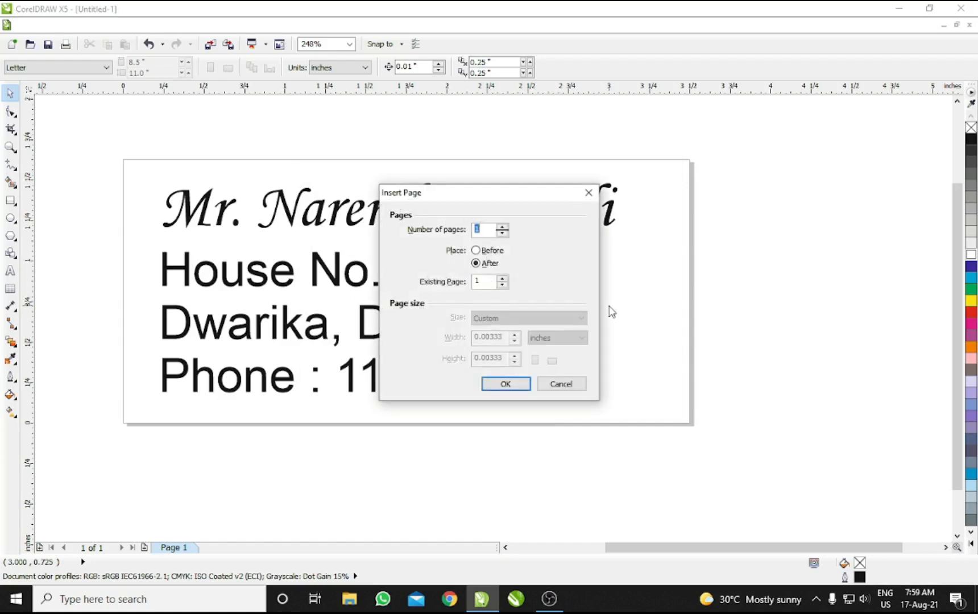
Step: Add a page 2 and paste a copy of the first label onto it
key("Return")
key("Page_Up")
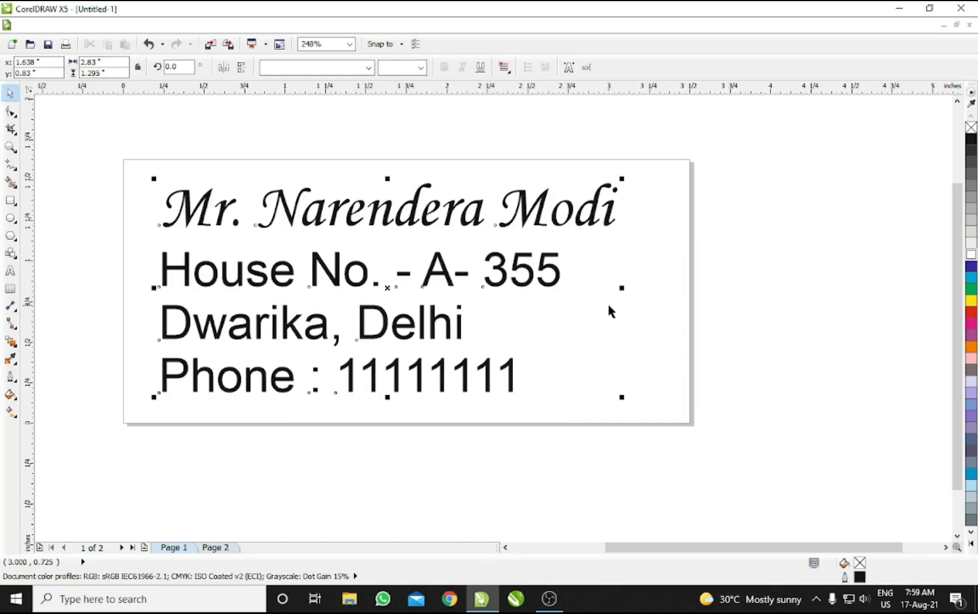
key("Page_Down")
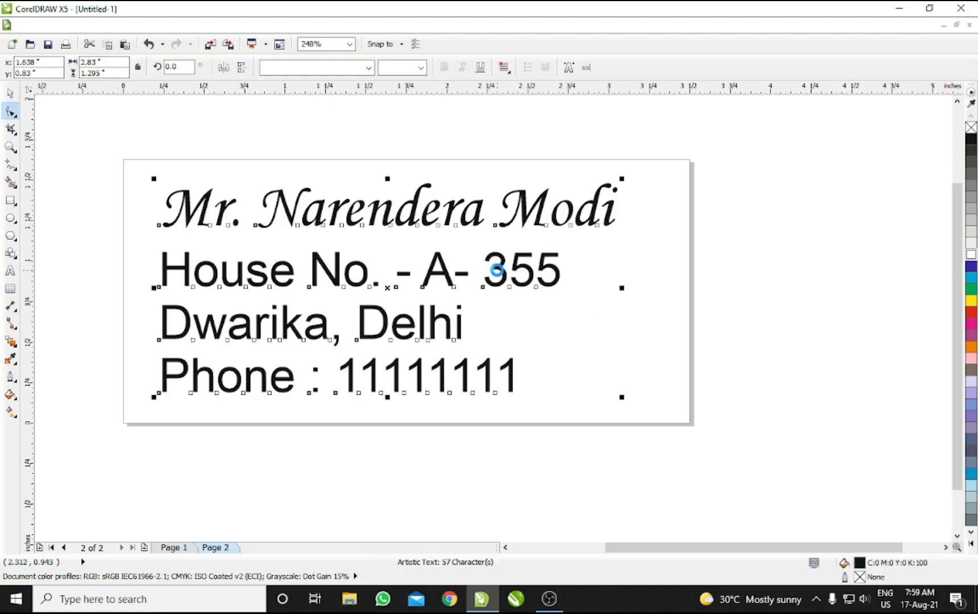
Step: Replace the name on the page 2 label with the second recipient's name
double_click(496, 271)
key("ctrl+Right")
key("shift+End")
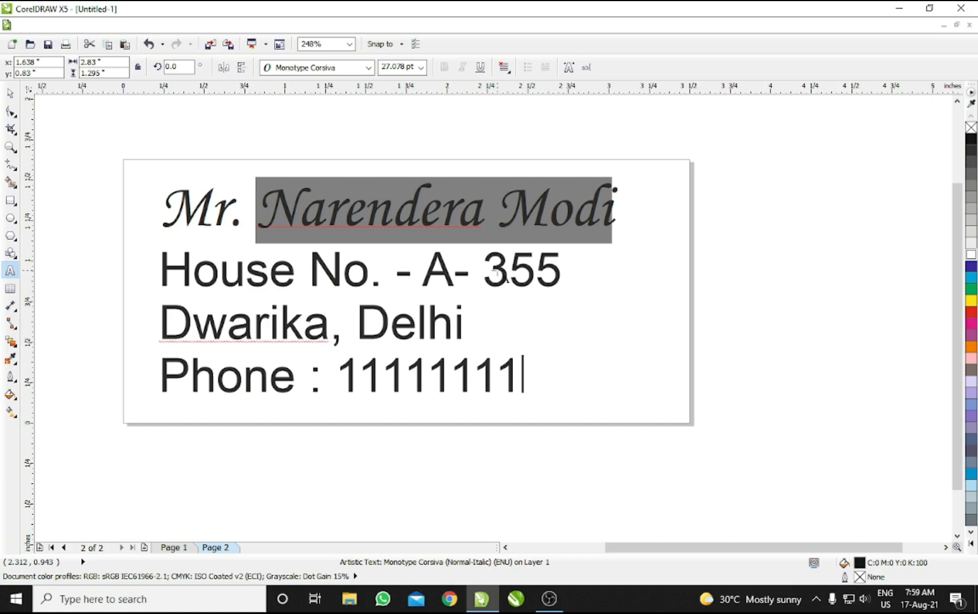
type("Rah")
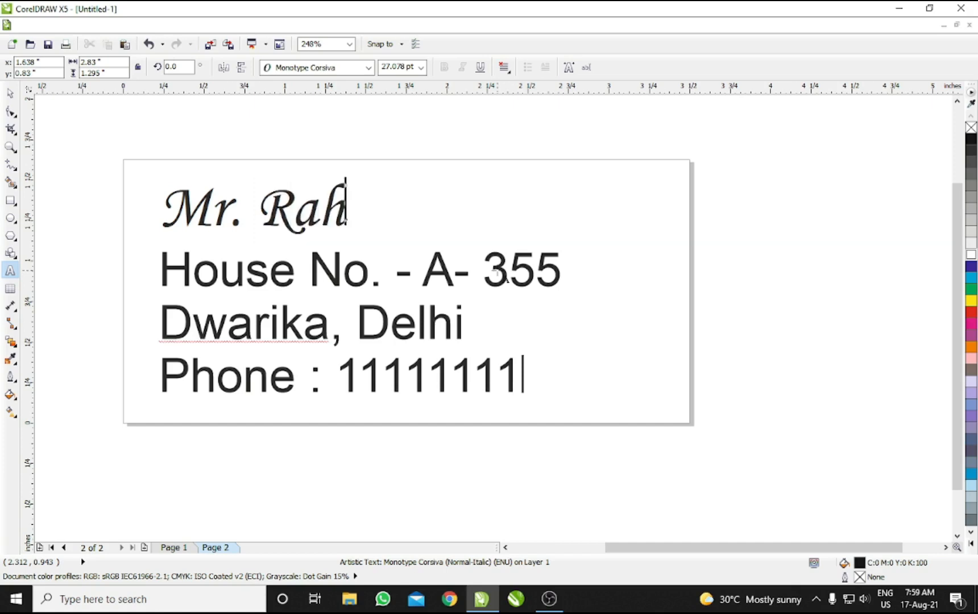
type("ul Gandhi")
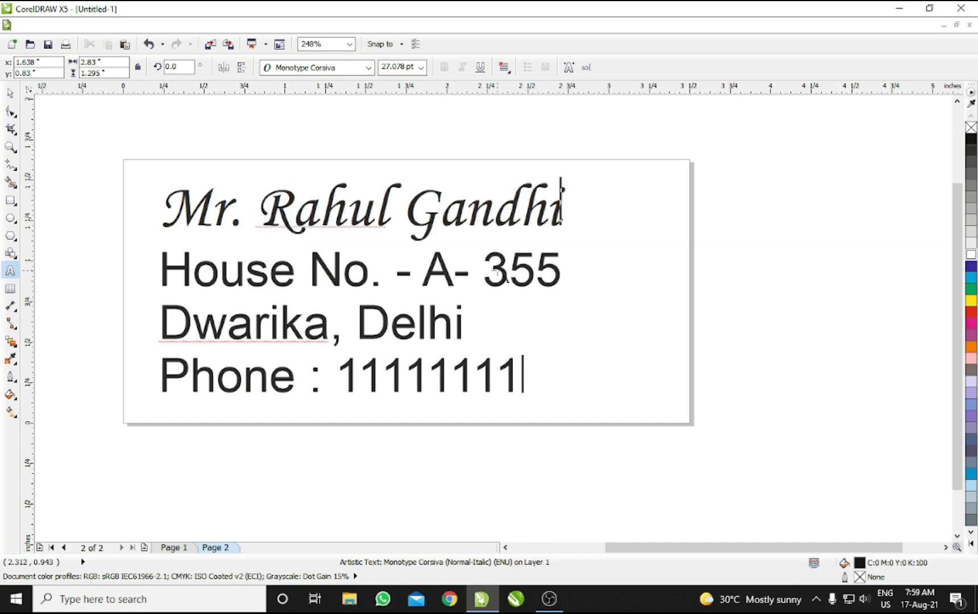
Step: Change the house letter and number on the second label
key("Down")
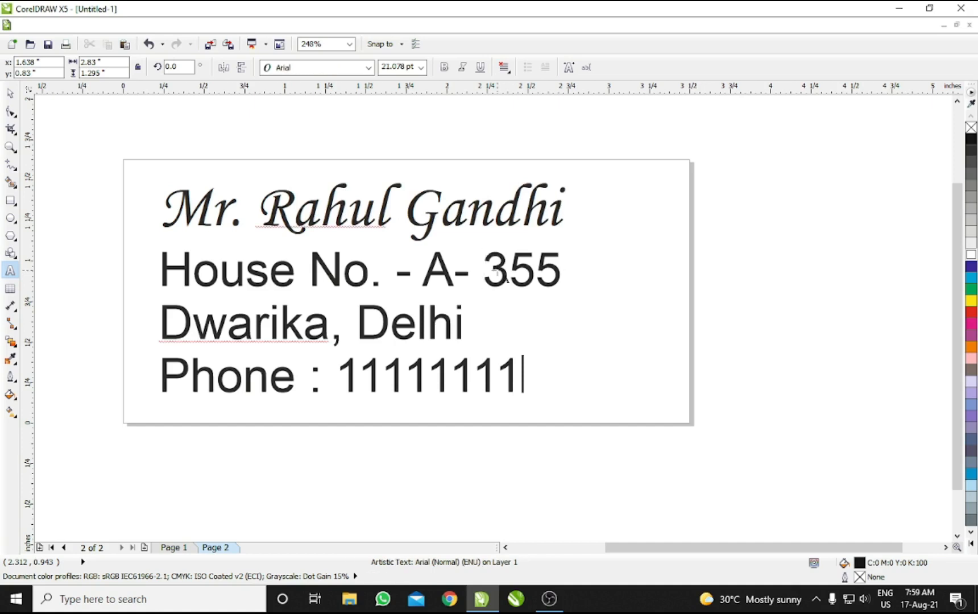
key("shift+Left")
key("Left")
key("Left")
key("Left")
key("Left")
key("Left")
key("Left")
key("shift+Right")
type("B")
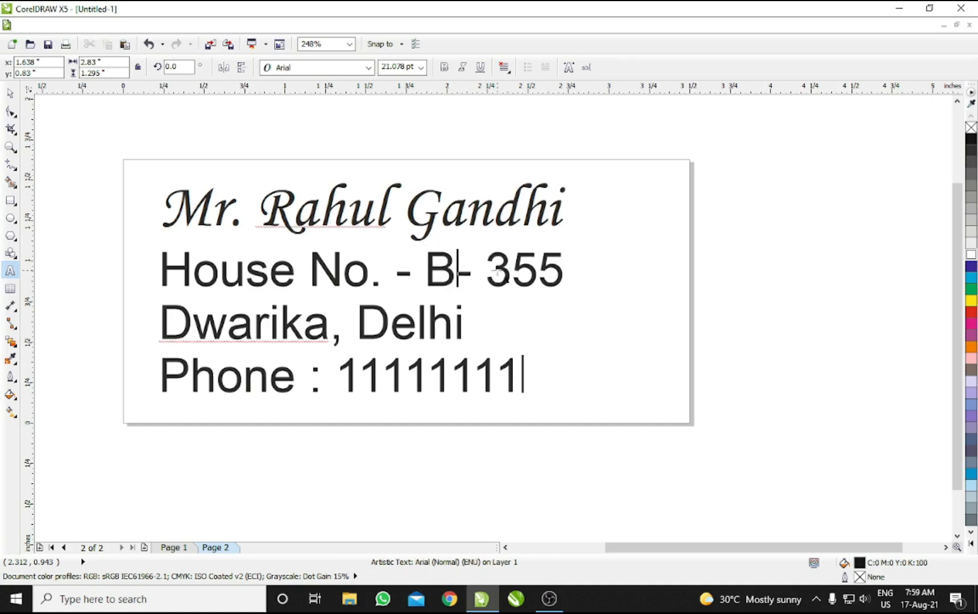
key("End")
key("shift+Left")
key("shift+Left")
key("shift+Left")
type("654")
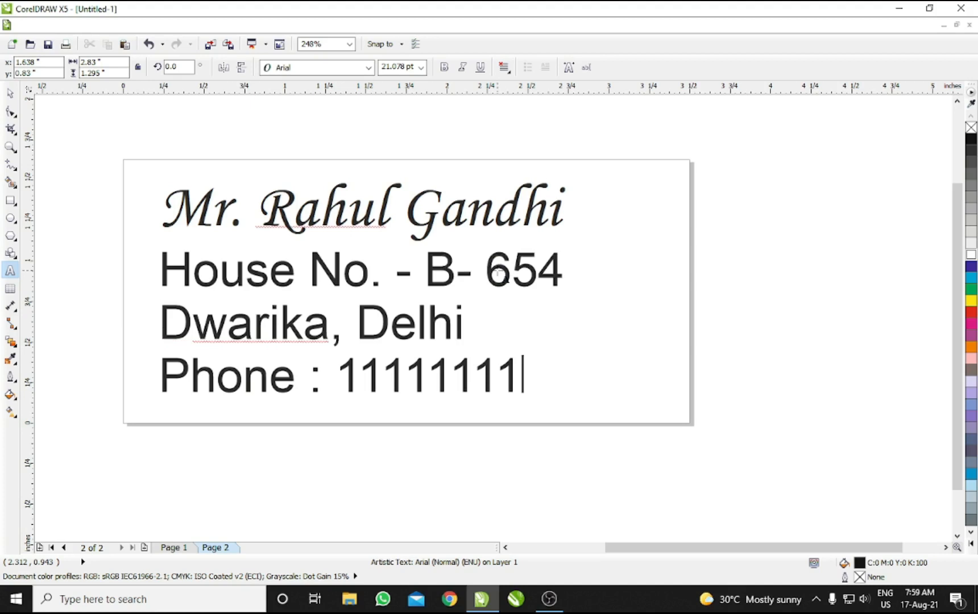
key("ctrl+space")
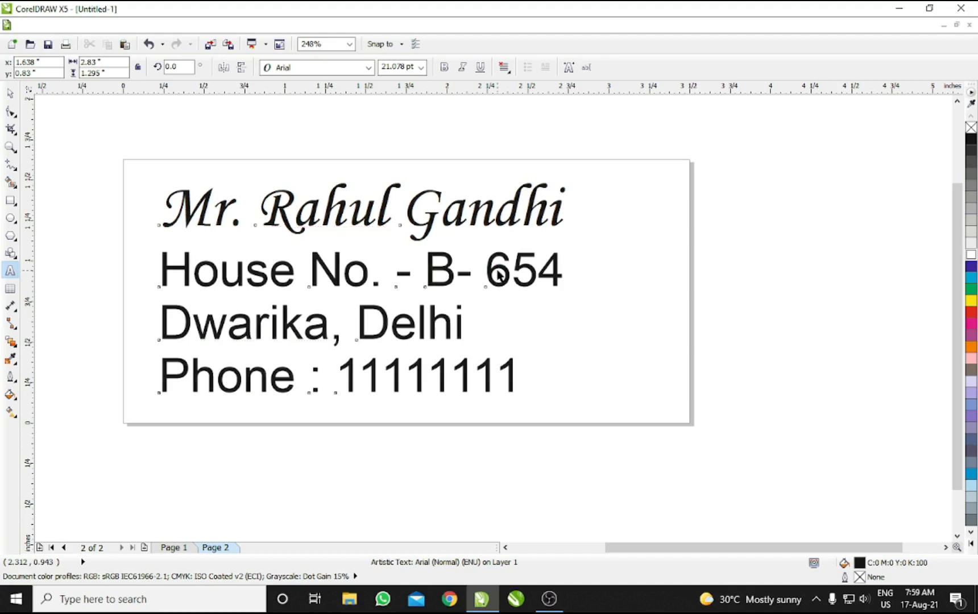
Step: Nudge and copy the second label, then paste it onto a new page 3
left_click(623, 339)
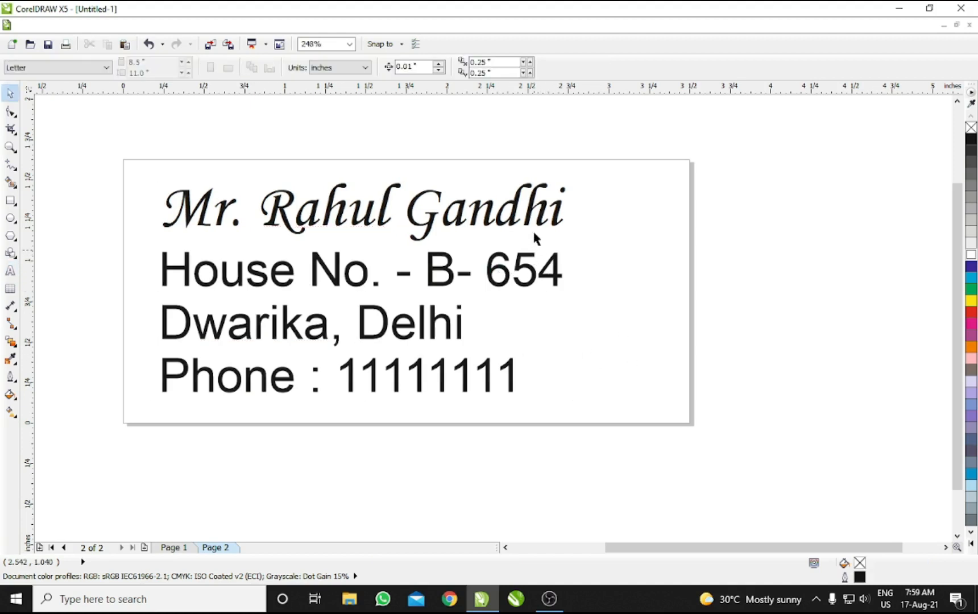
left_click_drag(529, 221, 533, 223)
left_click(600, 229)
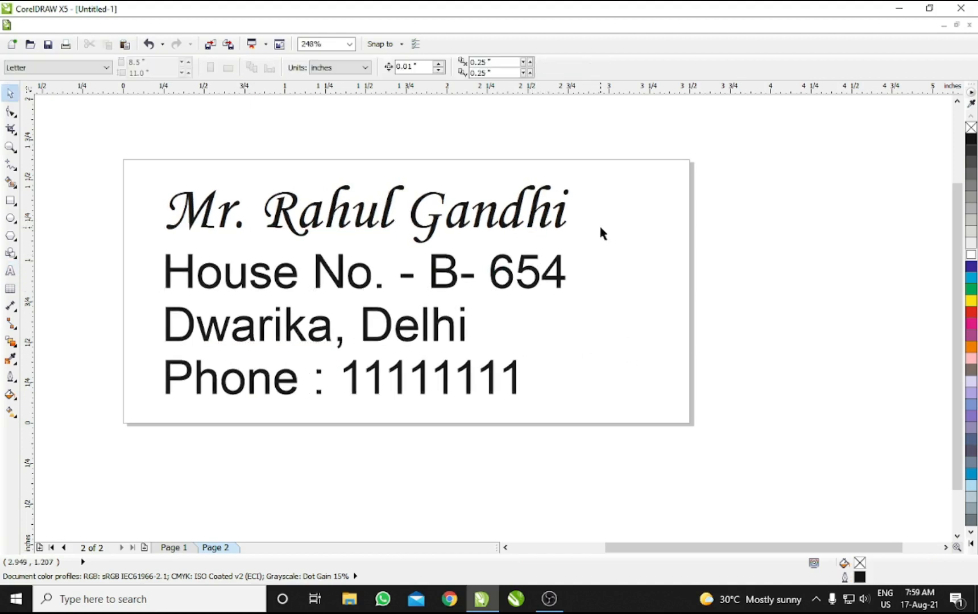
key("ctrl+a")
key("Page_Down")
key("Return")
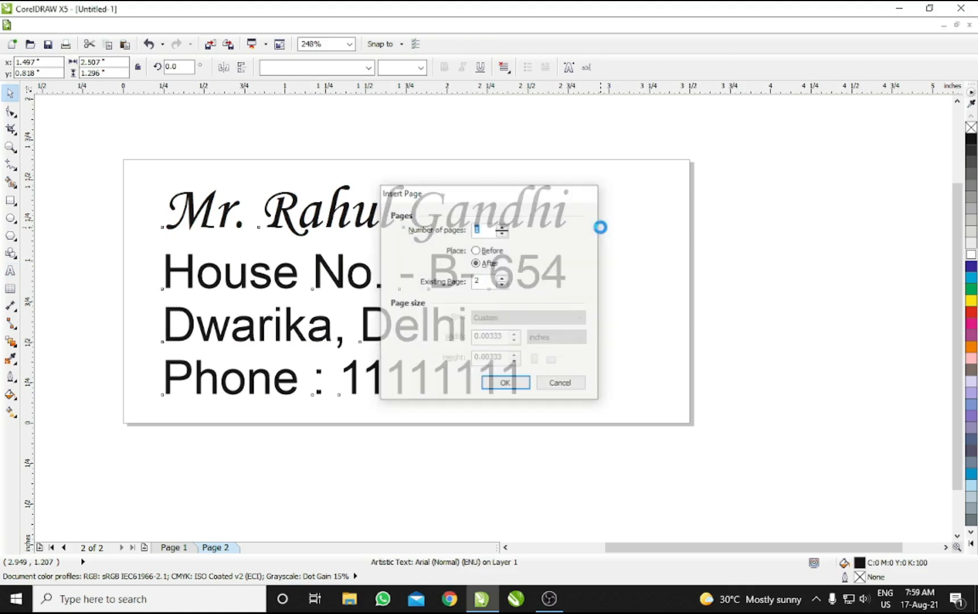
Step: Replace the name on page 3 with the third recipient's name and bring up Print
key("F8")
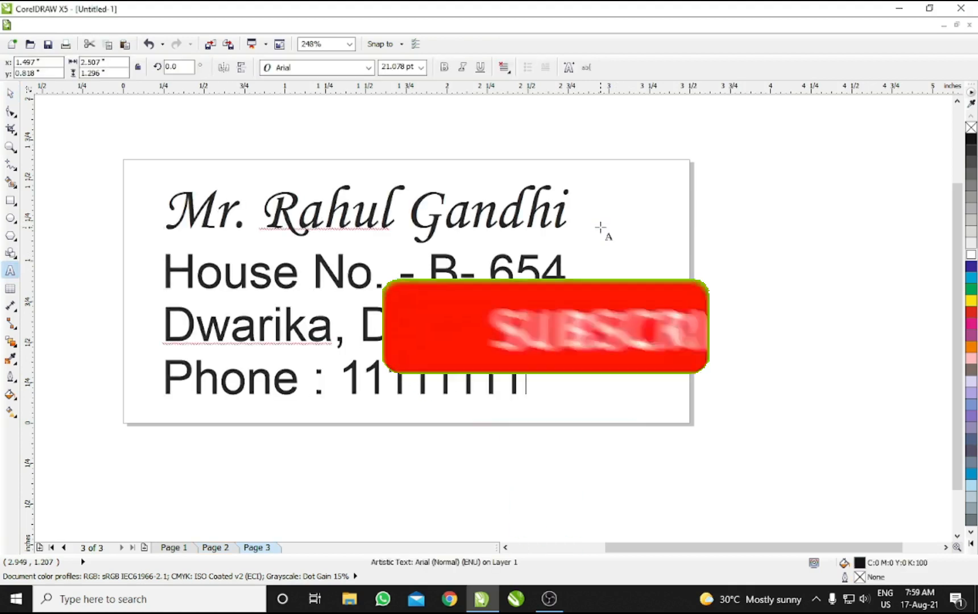
key("ctrl+Right")
key("shift+End")
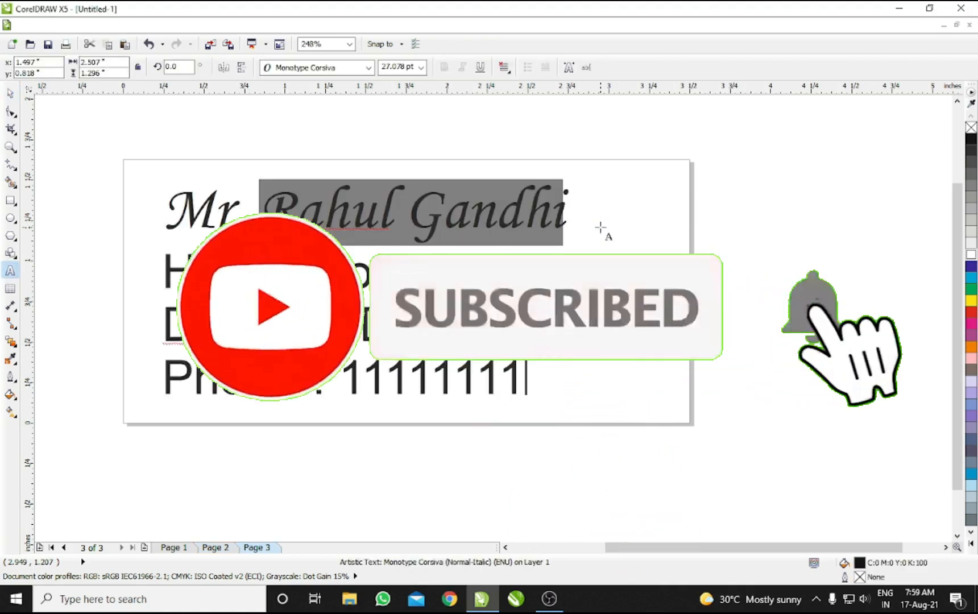
type("Sonia Gandhi")
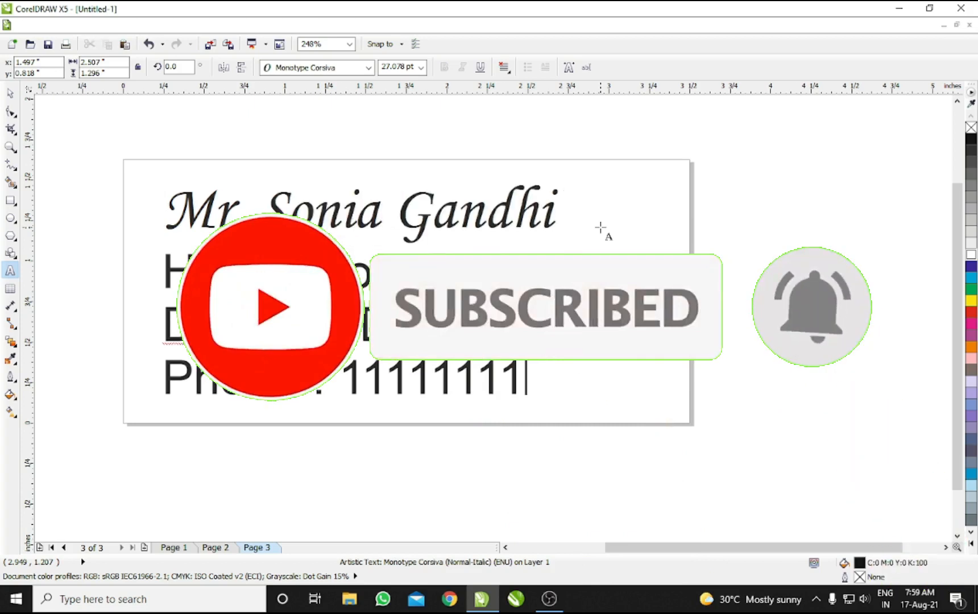
key("ctrl+space")
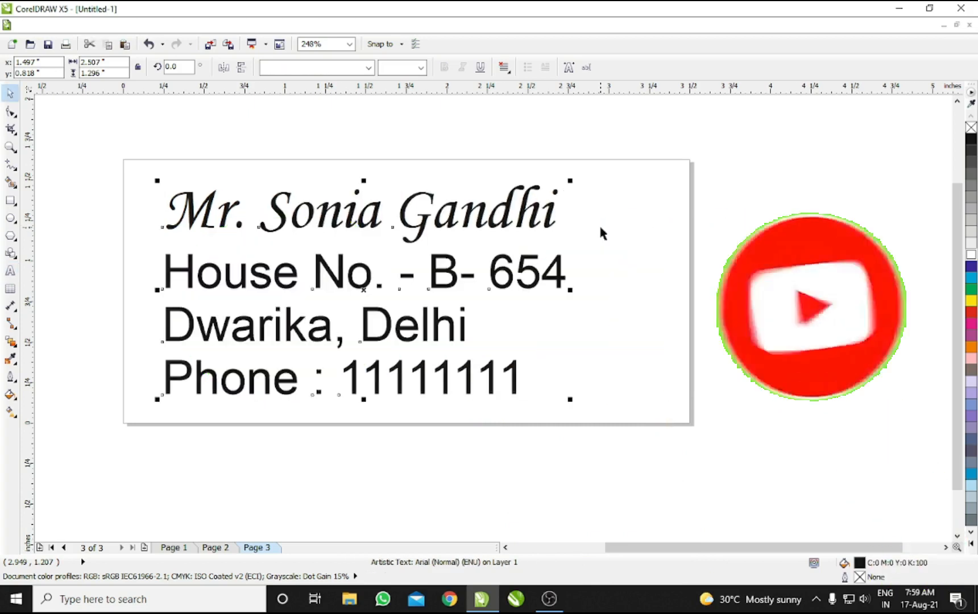
key("ctrl+p")
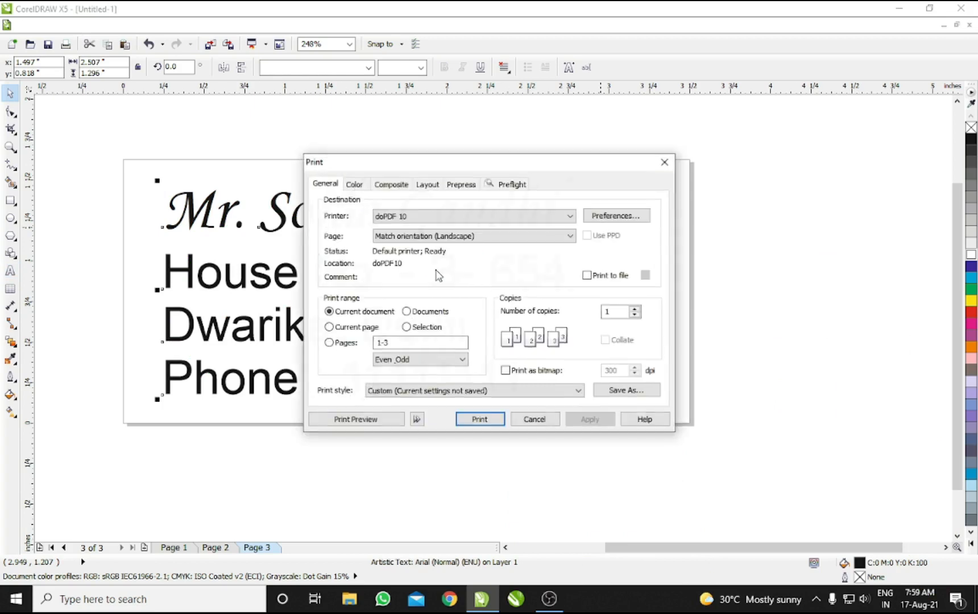
Step: Preview all three labels on one sheet, then cancel the Print dialog
left_click(365, 422)
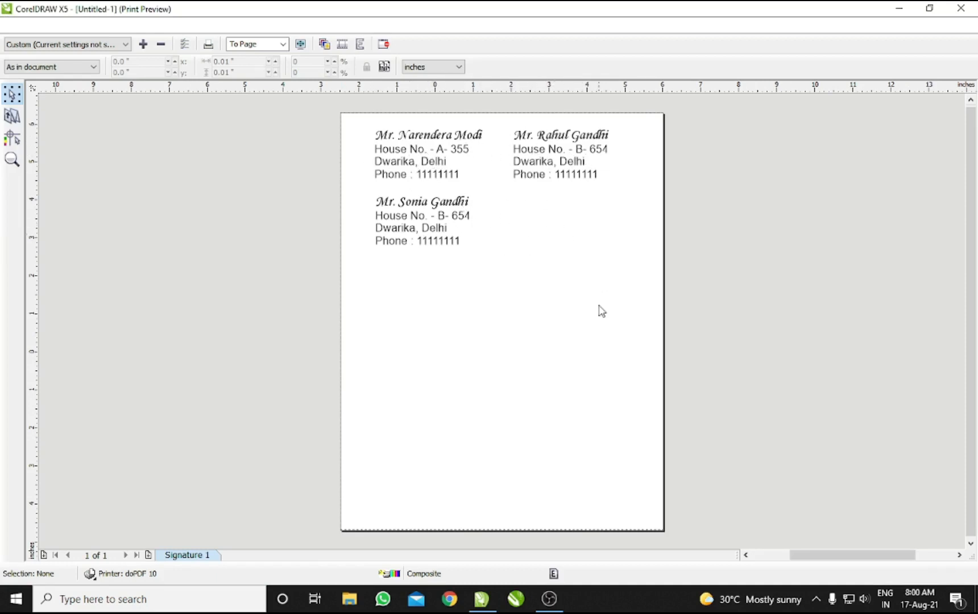
left_click(384, 44)
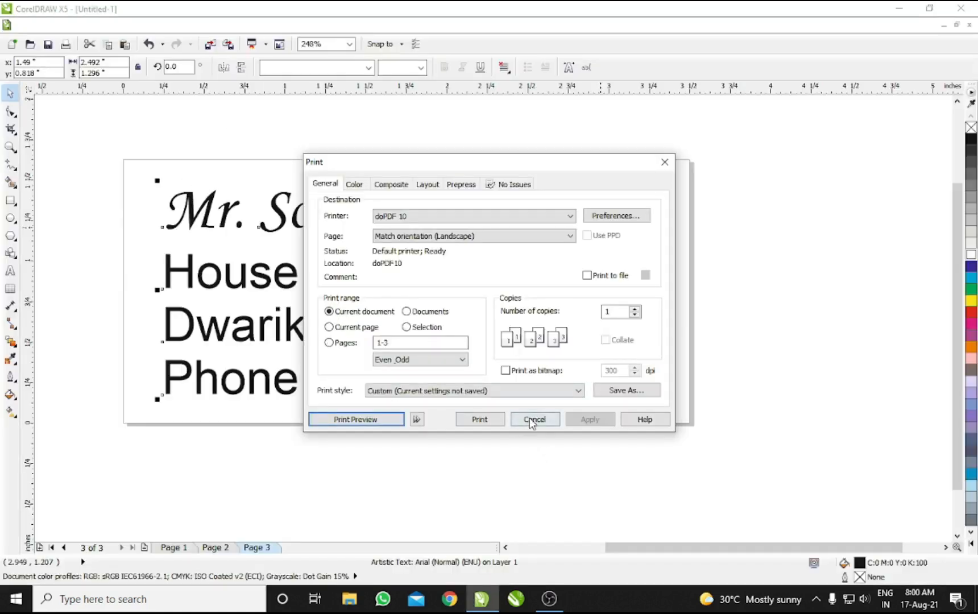
left_click(531, 419)
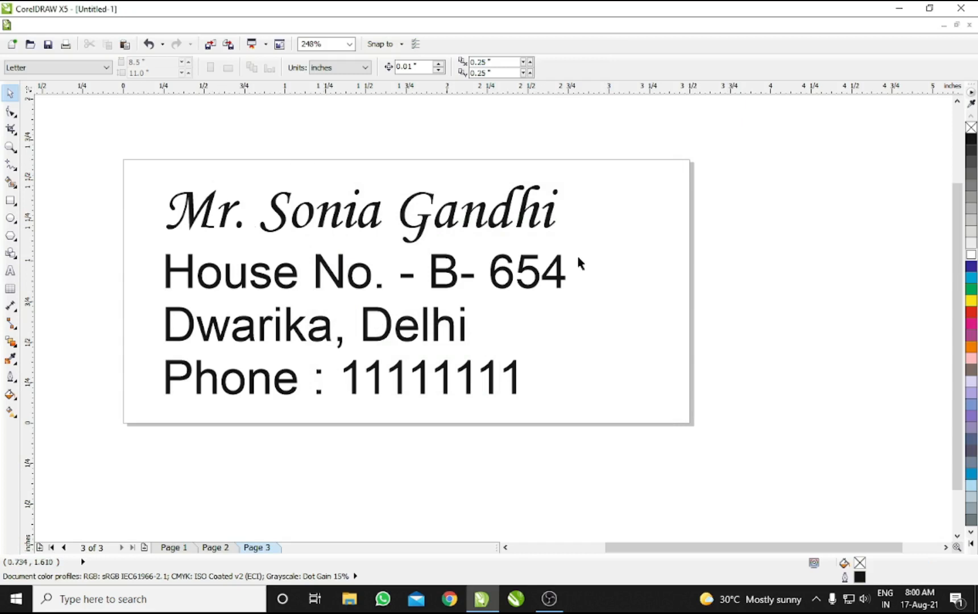
scroll(578, 261, "left", 1)
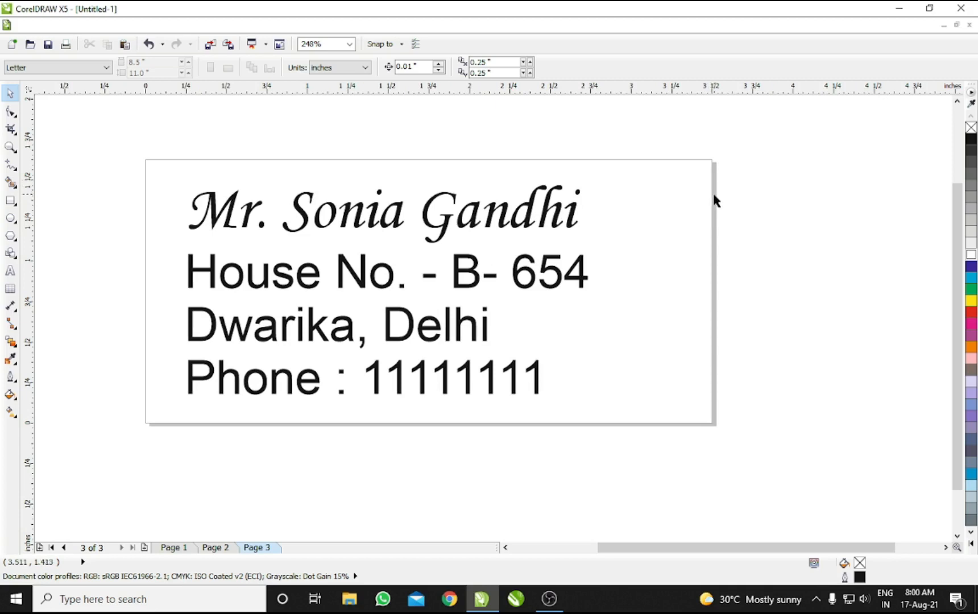
left_click_drag(130, 131, 733, 443)
left_click_drag(613, 320, 674, 335)
left_click_drag(677, 266, 661, 277)
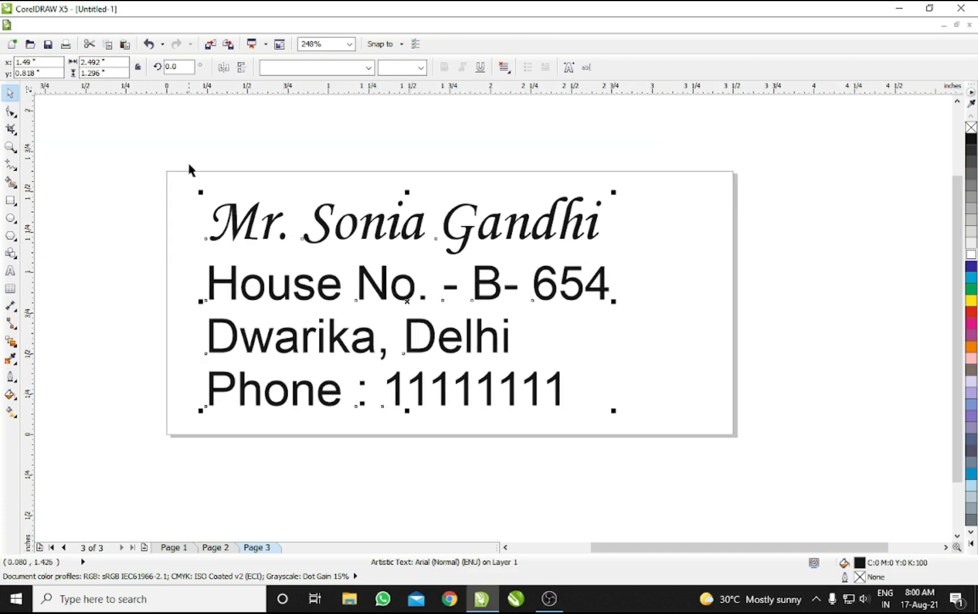
left_click_drag(153, 151, 755, 450)
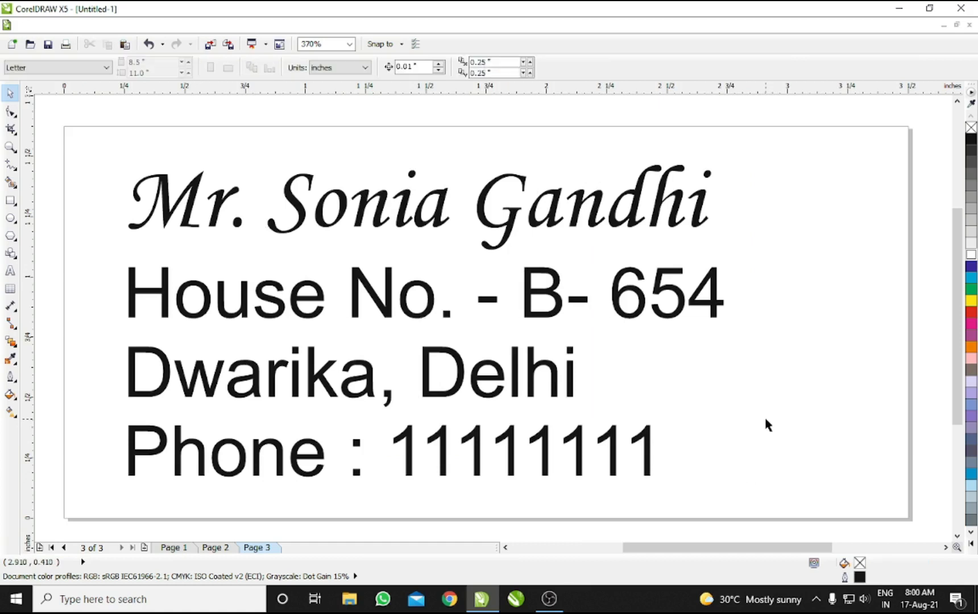
left_click_drag(727, 416, 730, 408)
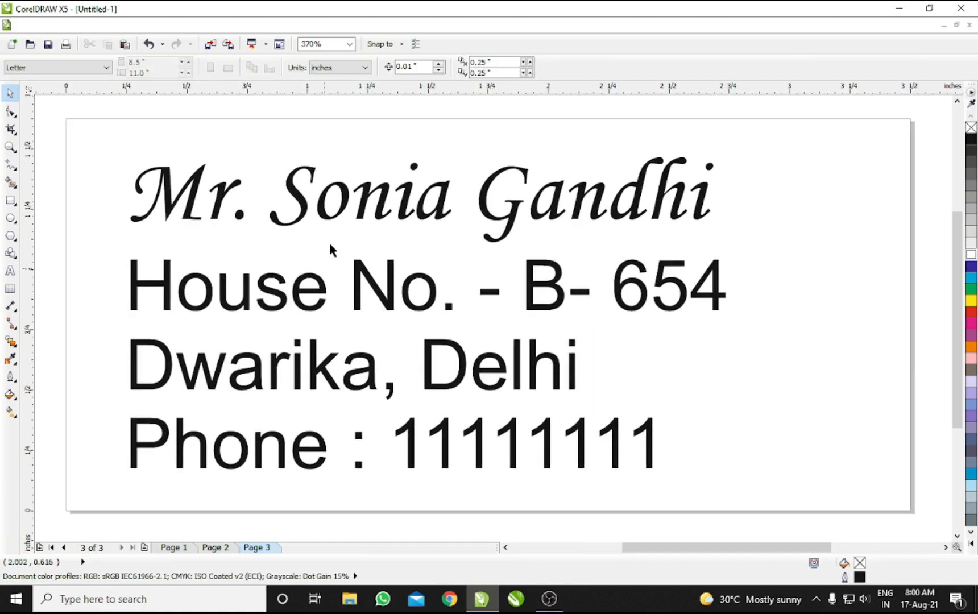
left_click(345, 213)
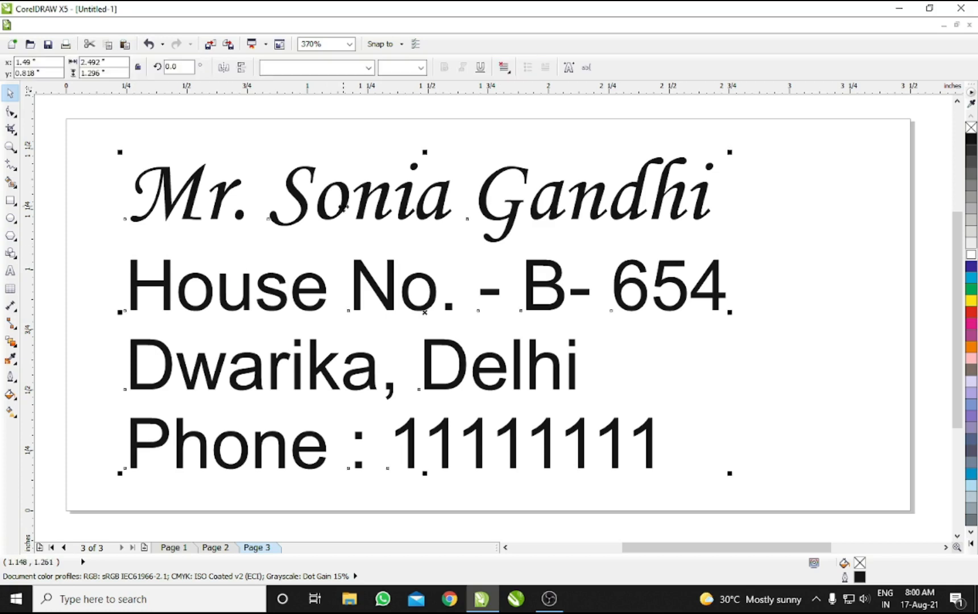
left_click(306, 142)
left_click(295, 178)
left_click(294, 141)
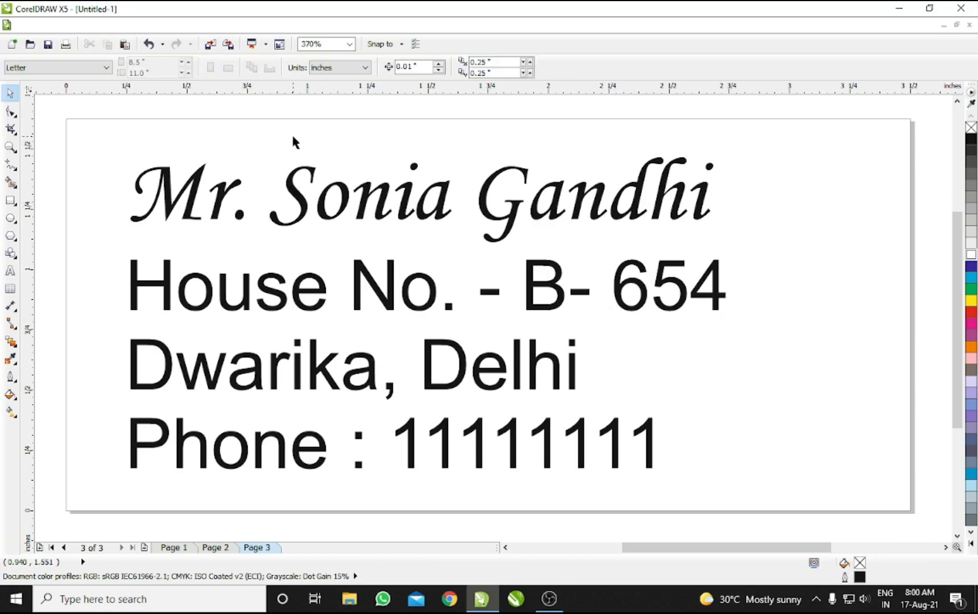
left_click_drag(341, 145, 354, 147)
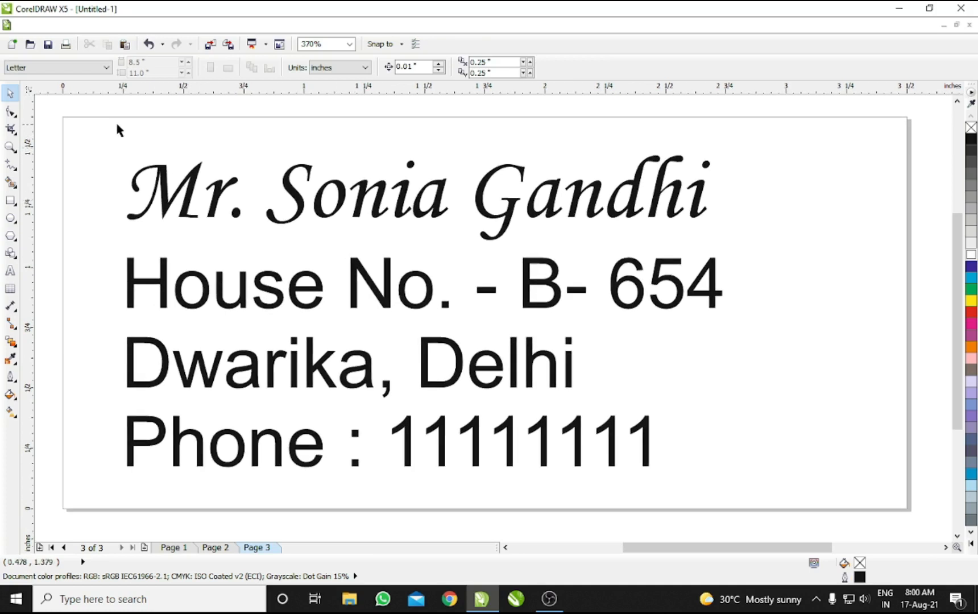